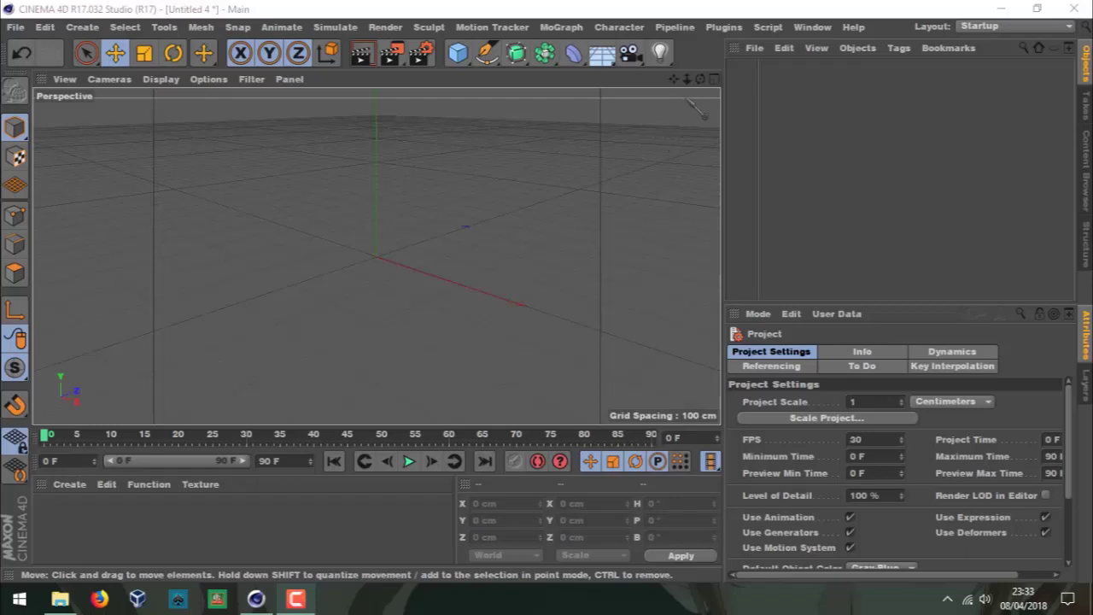
# Orbit and pull back the view of the empty scene to see more grid.
pyautogui.moveTo(701, 78)
pyautogui.mouseDown()
pyautogui.moveTo(714, 82)
pyautogui.moveTo(632, 143)
pyautogui.mouseUp()
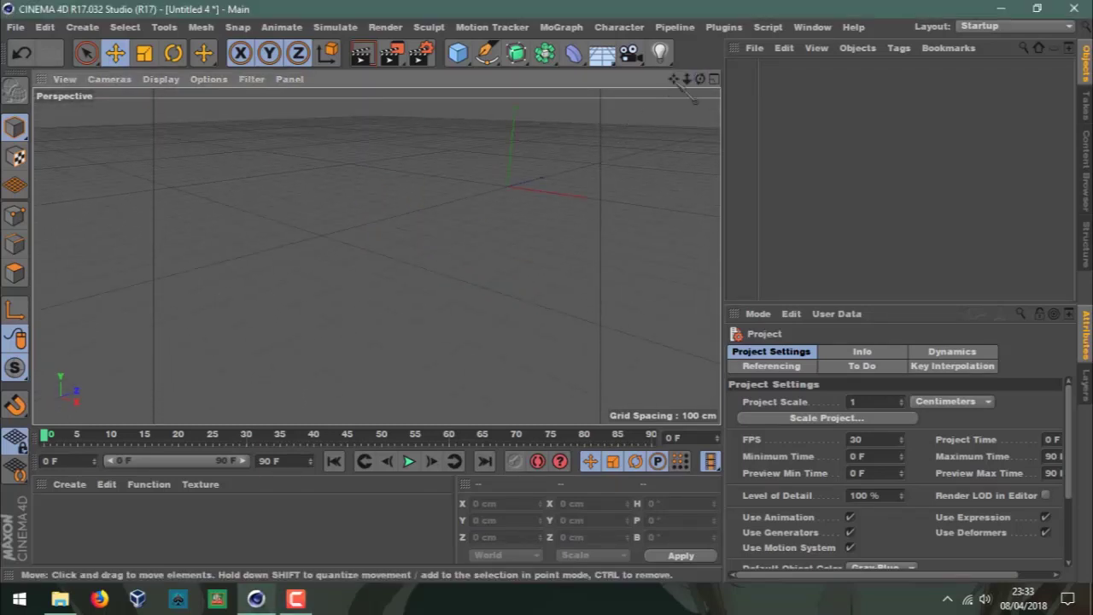
pyautogui.moveTo(686, 79)
pyautogui.mouseDown()
pyautogui.moveTo(666, 94)
pyautogui.moveTo(686, 84)
pyautogui.mouseUp()
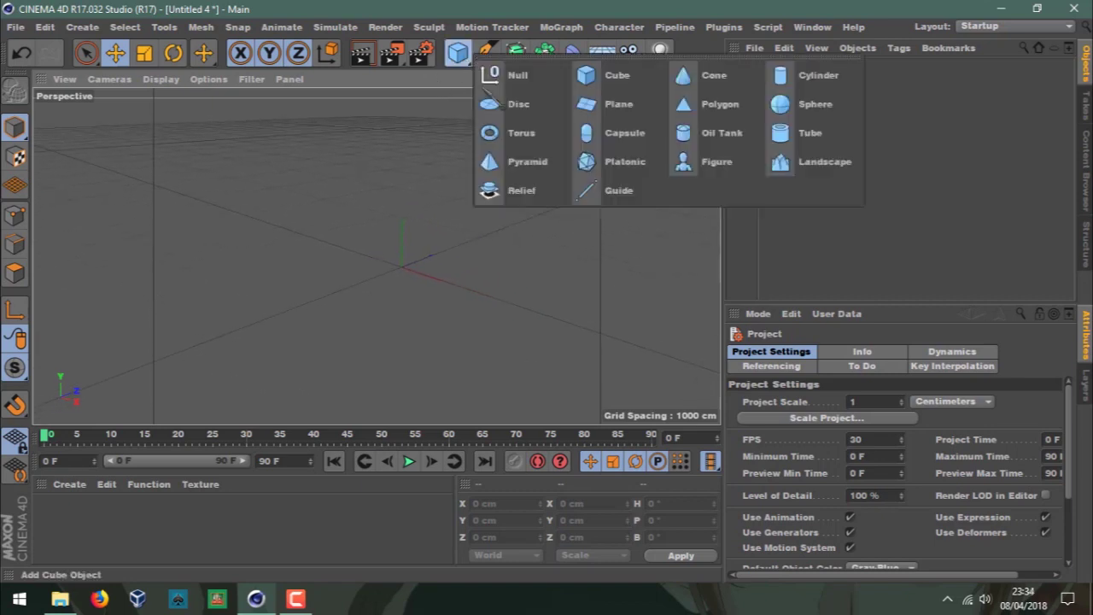
# Add a cube and reshape it into a thin wall about 3532 × 2458 × 97 cm.
pyautogui.moveTo(458, 53); pyautogui.dragTo(589, 76)
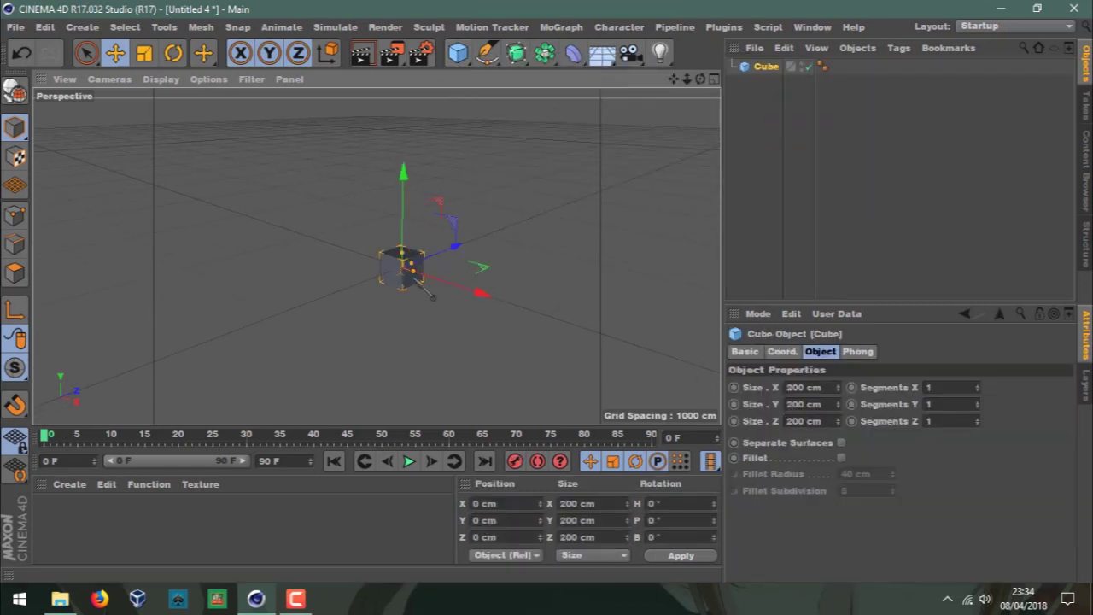
pyautogui.moveTo(413, 266)
pyautogui.mouseDown()
pyautogui.moveTo(718, 371)
pyautogui.moveTo(127, 198)
pyautogui.mouseUp()
pyautogui.moveTo(404, 256); pyautogui.dragTo(404, 86)
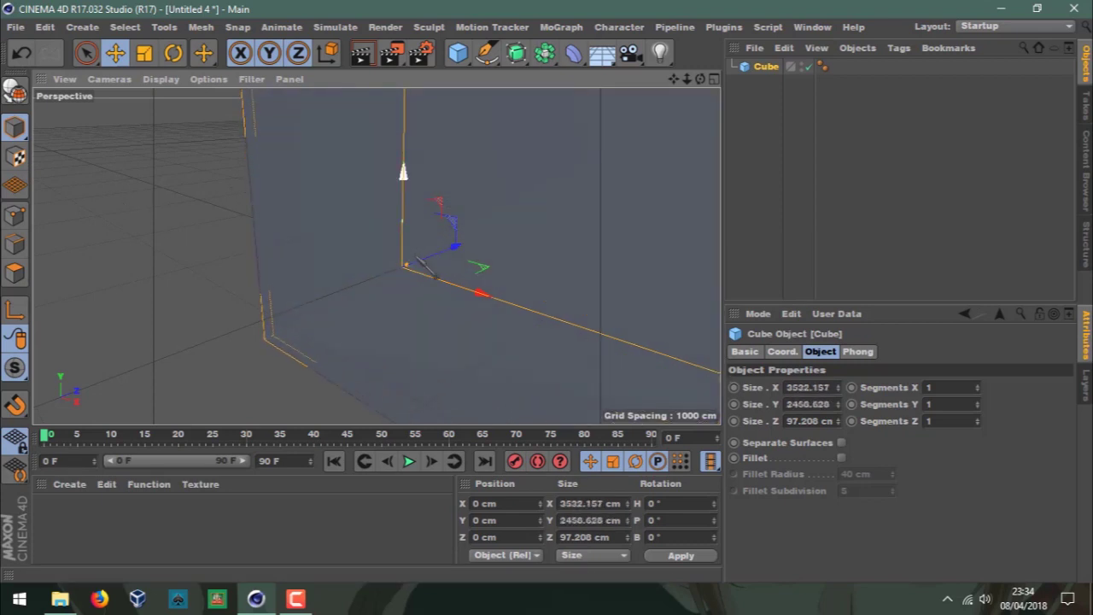
pyautogui.moveTo(705, 104)
pyautogui.keyDown('alt'); pyautogui.mouseDown()
pyautogui.moveTo(683, 117)
pyautogui.moveTo(714, 99)
pyautogui.moveTo(683, 97)
pyautogui.moveTo(695, 92)
pyautogui.mouseUp(); pyautogui.keyUp('alt')
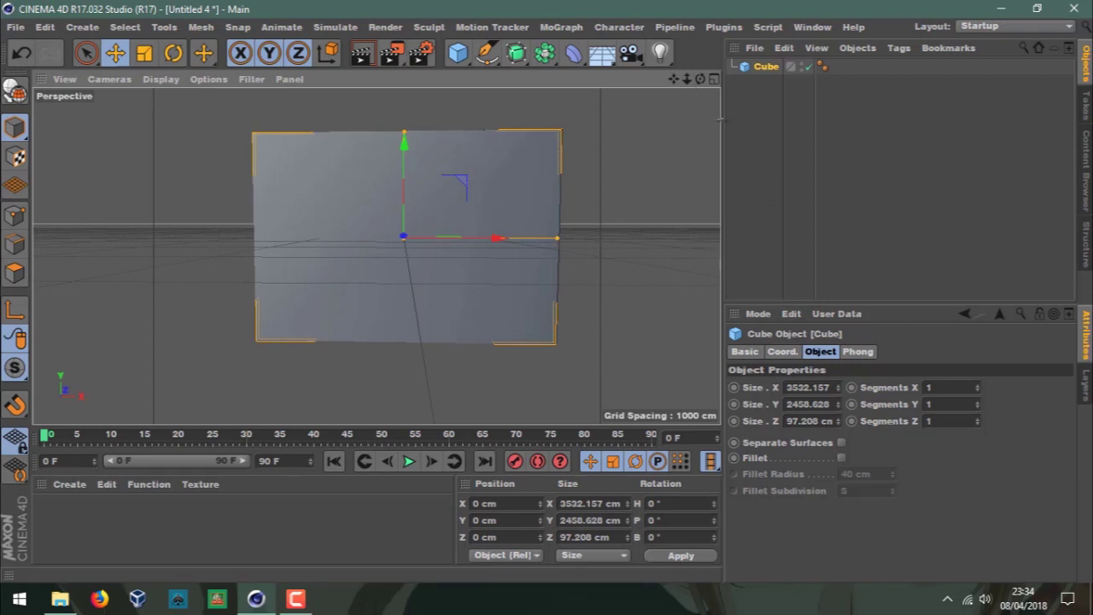
# Add a camera, view through it, and set its Position X/Y and Rotation H/P to 0.
pyautogui.click(630, 53)
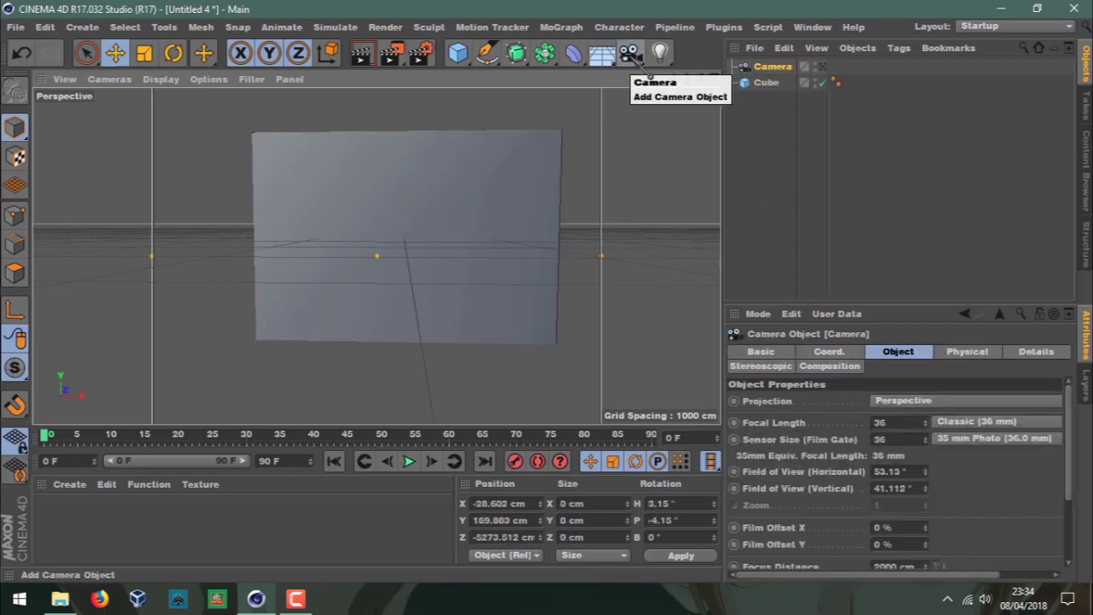
pyautogui.click(821, 66)
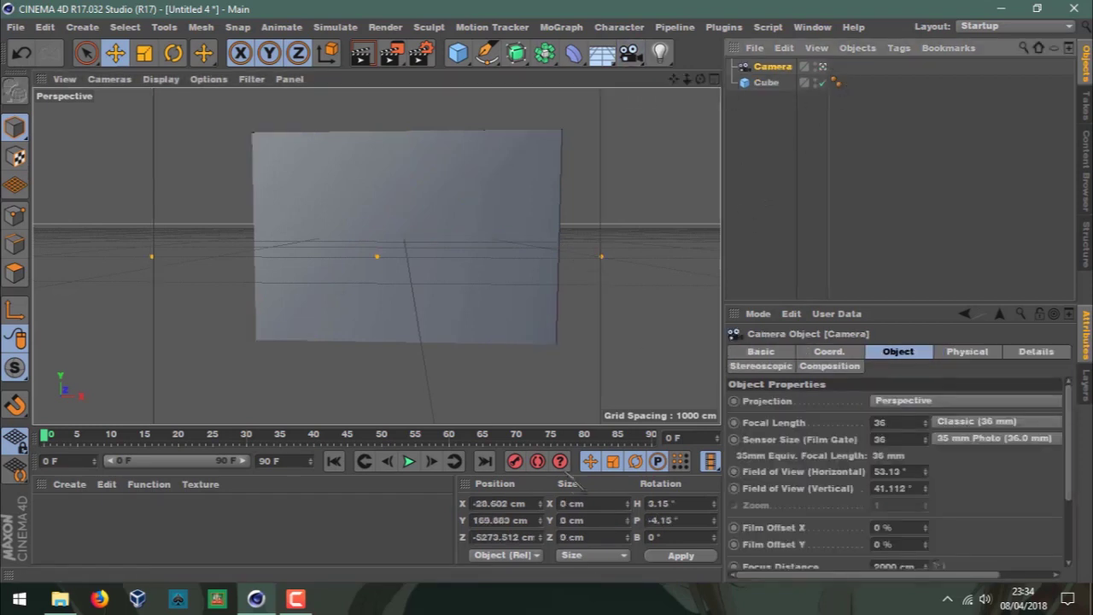
pyautogui.click(524, 504)
pyautogui.write('0')
pyautogui.press('Return')
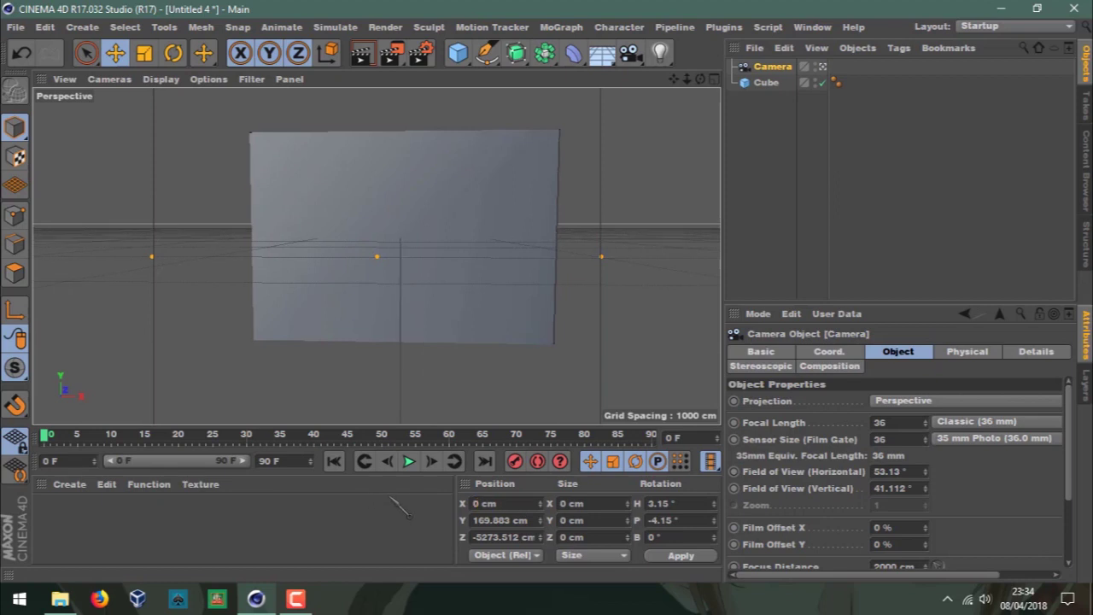
pyautogui.write('0m')
pyautogui.press('Return')
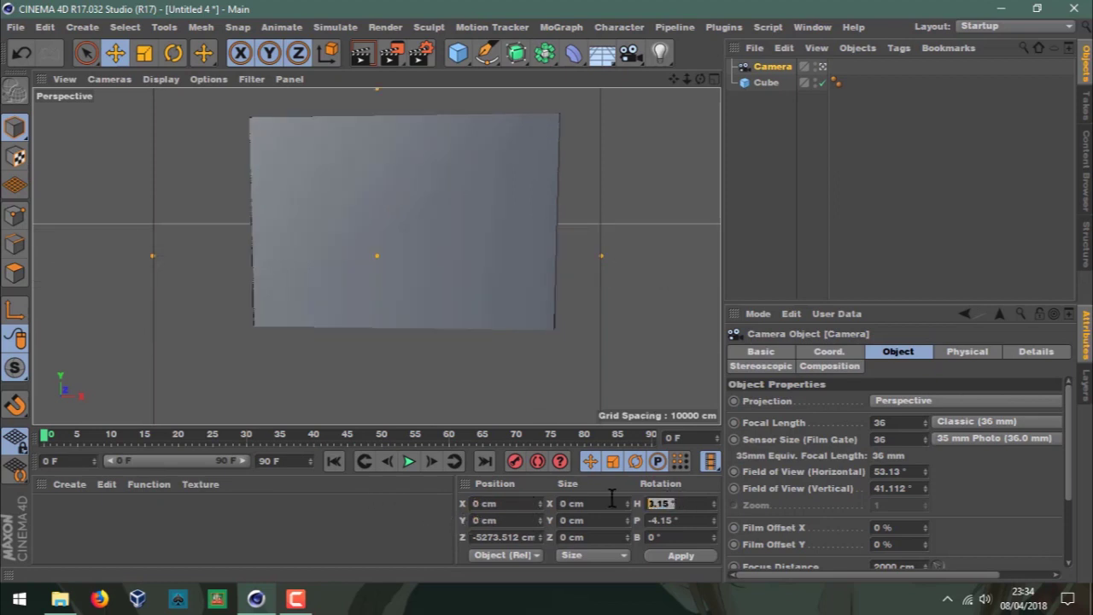
pyautogui.write('0')
pyautogui.press('Tab')
pyautogui.write('0')
pyautogui.press('Return')
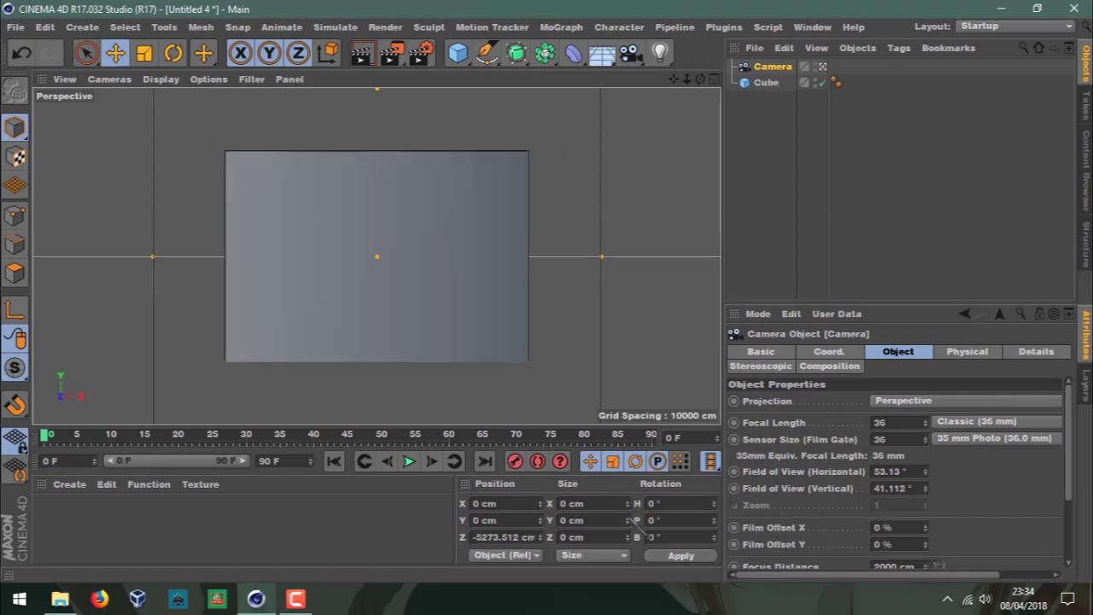
# Enlarge the slab cube to about 5744 × 4332 cm to fill the camera frame.
pyautogui.click(468, 289)
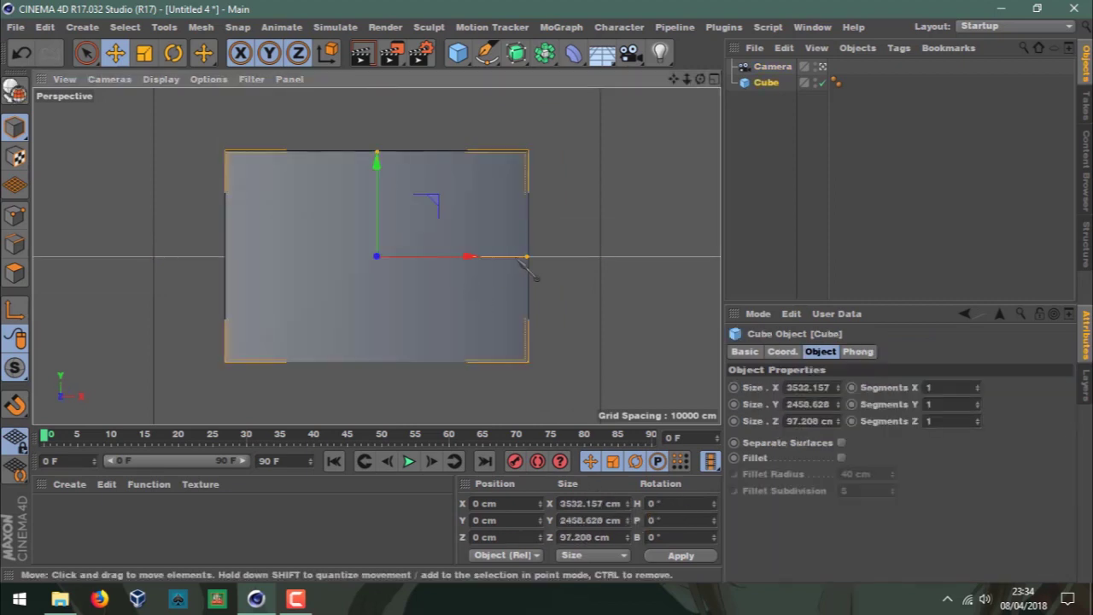
pyautogui.moveTo(525, 257); pyautogui.dragTo(611, 257)
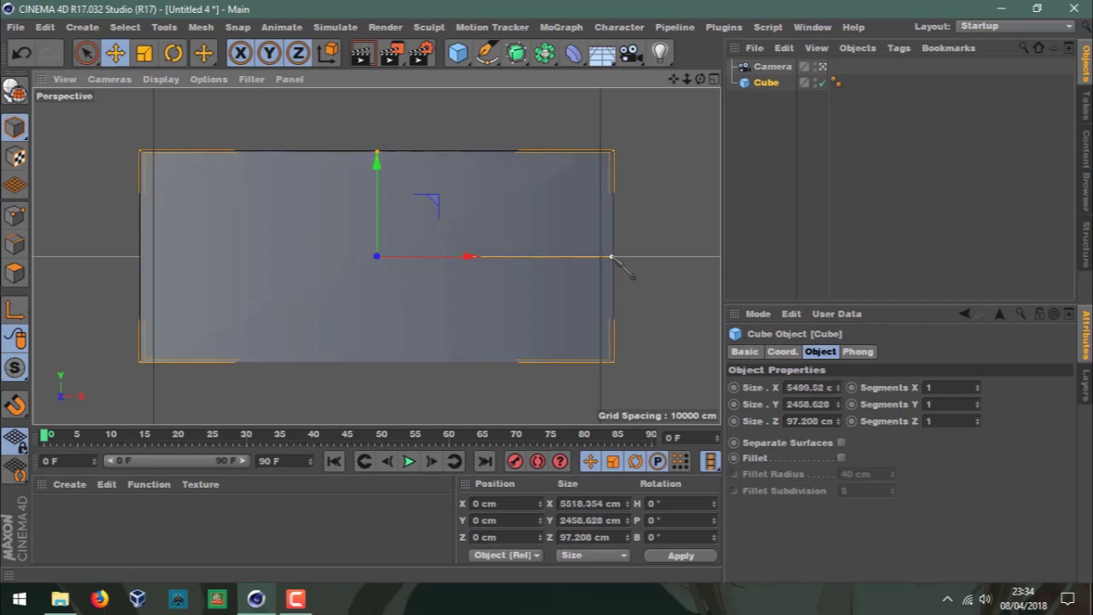
pyautogui.moveTo(377, 160); pyautogui.dragTo(376, 82)
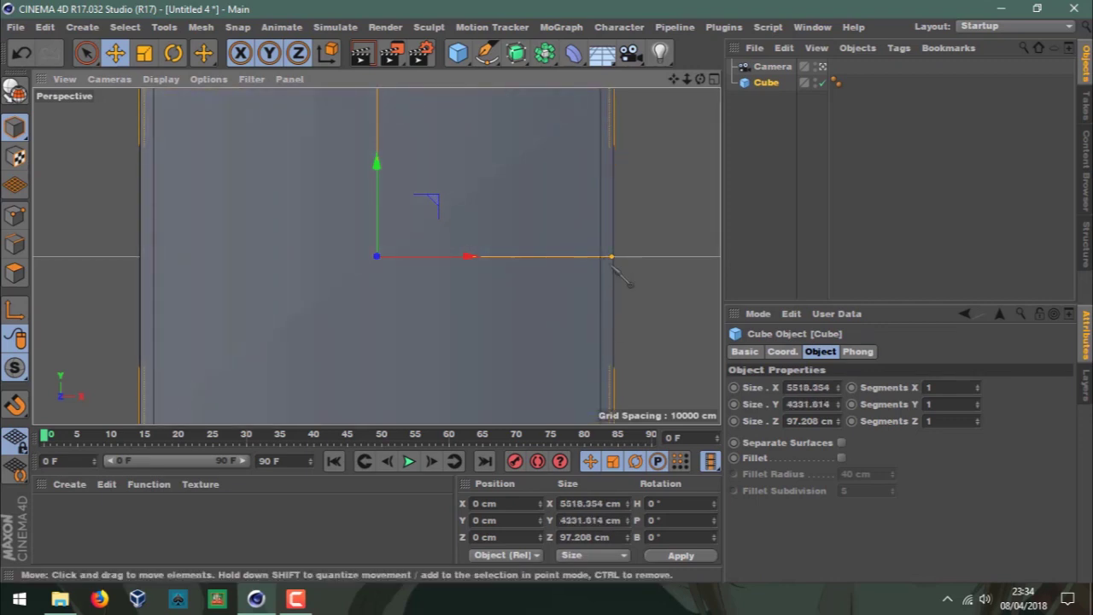
pyautogui.moveTo(611, 257); pyautogui.dragTo(619, 257)
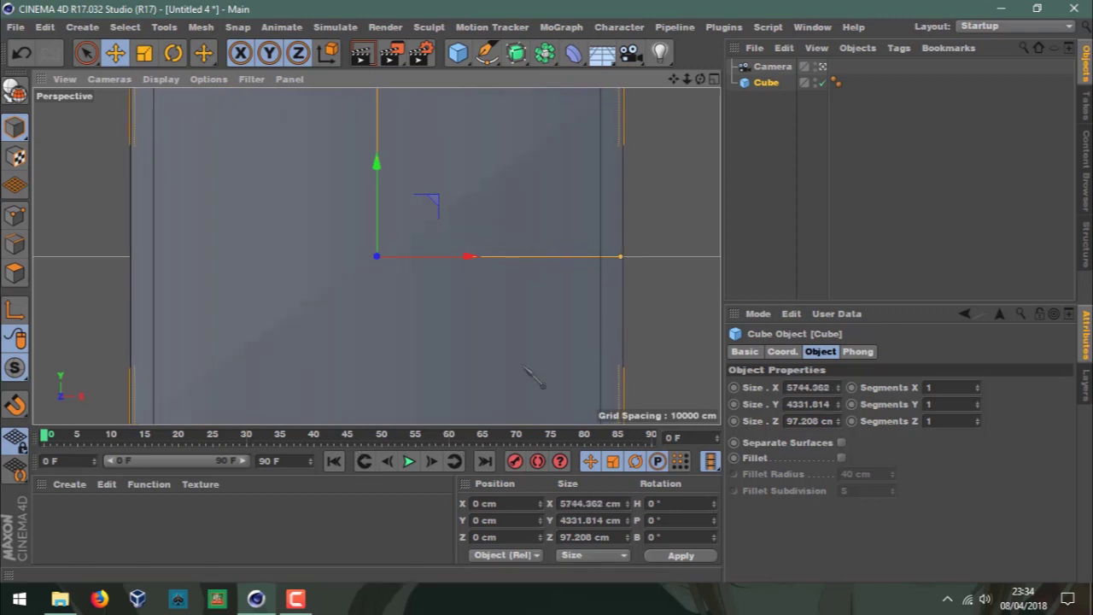
# Add a sphere in front of the slab, moved toward the camera, with polygon edges shown.
pyautogui.click(477, 63)
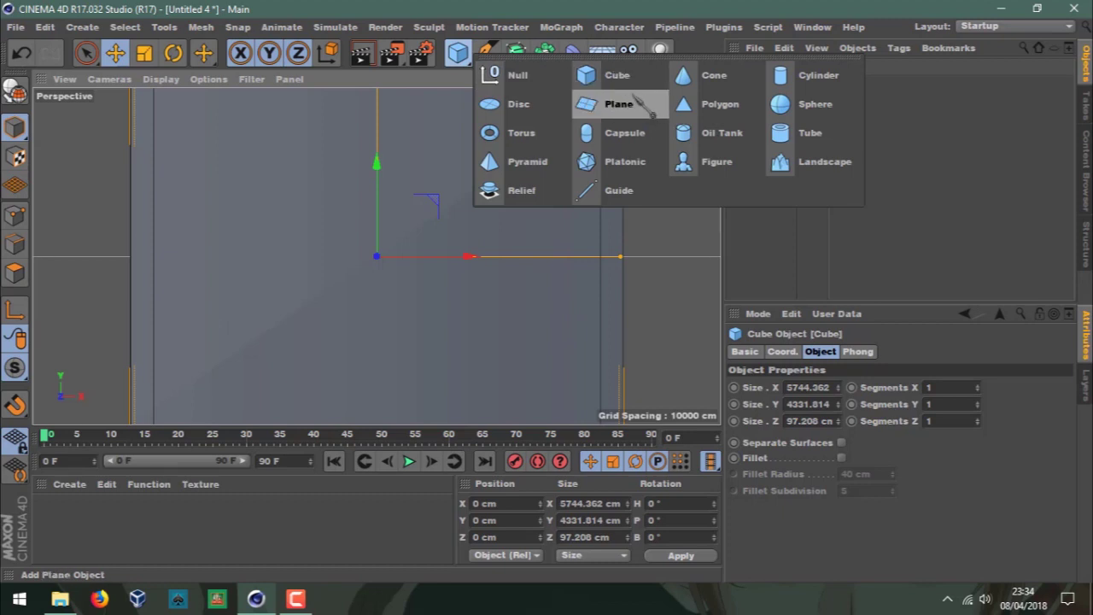
pyautogui.click(782, 106)
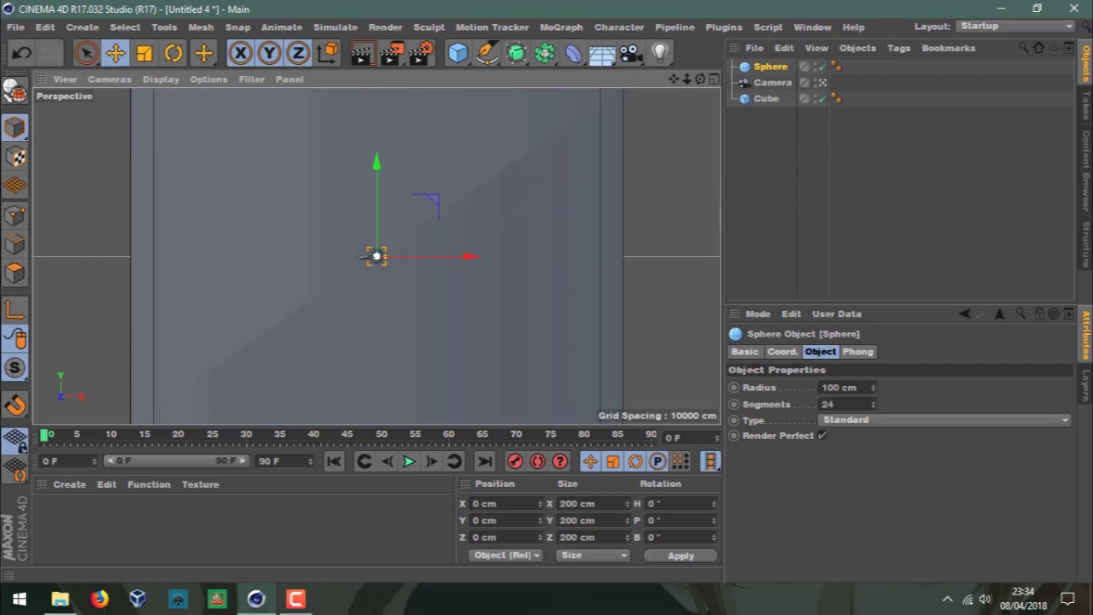
pyautogui.moveTo(365, 256)
pyautogui.mouseDown()
pyautogui.moveTo(376, 271)
pyautogui.moveTo(420, 178)
pyautogui.mouseUp()
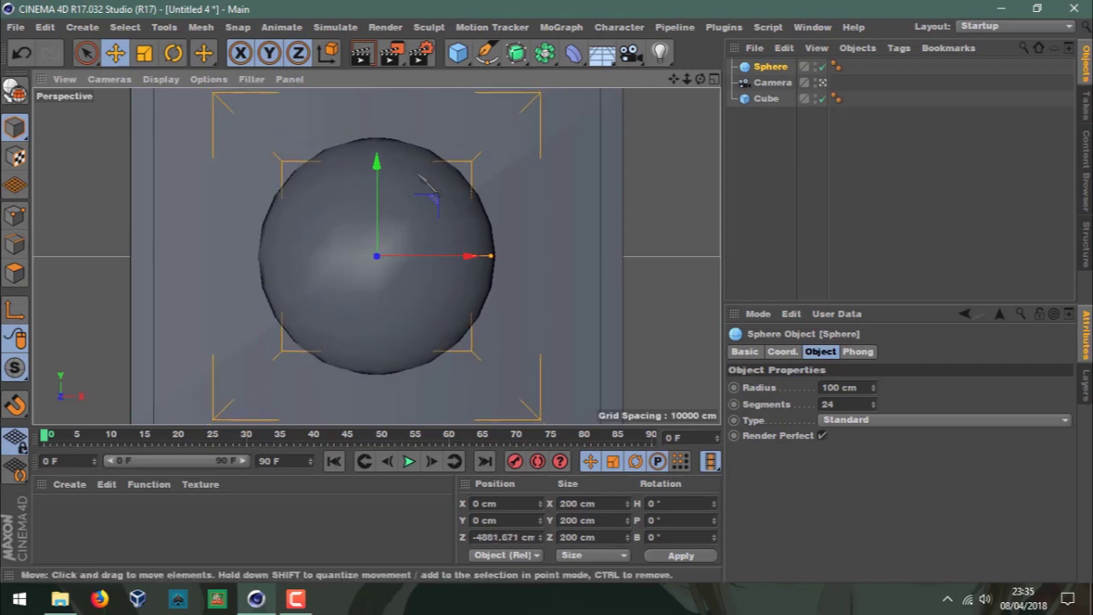
pyautogui.click(161, 78)
pyautogui.click(176, 136)
# Make the sphere a 100-segment Hemisphere pitched 90°.
pyautogui.doubleClick(849, 404)
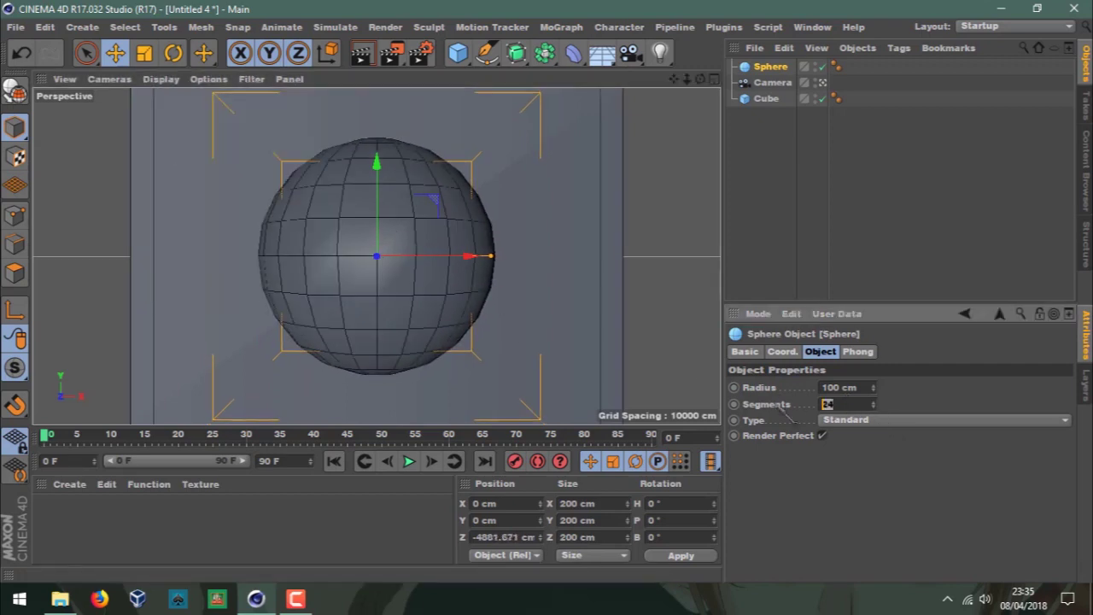
pyautogui.write('100')
pyautogui.press('Return')
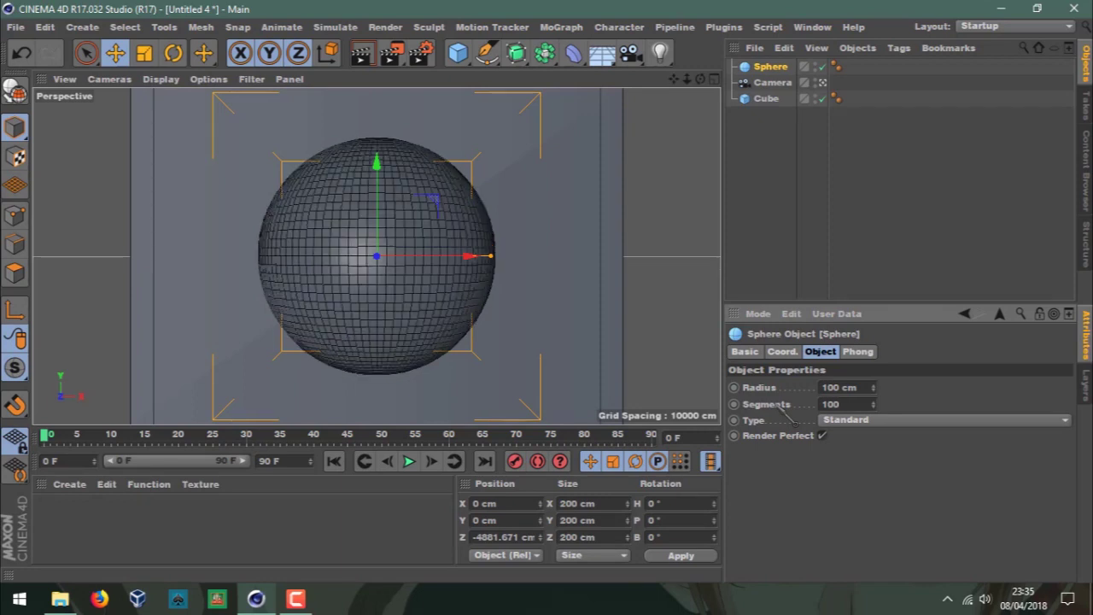
pyautogui.click(832, 420)
pyautogui.click(845, 517)
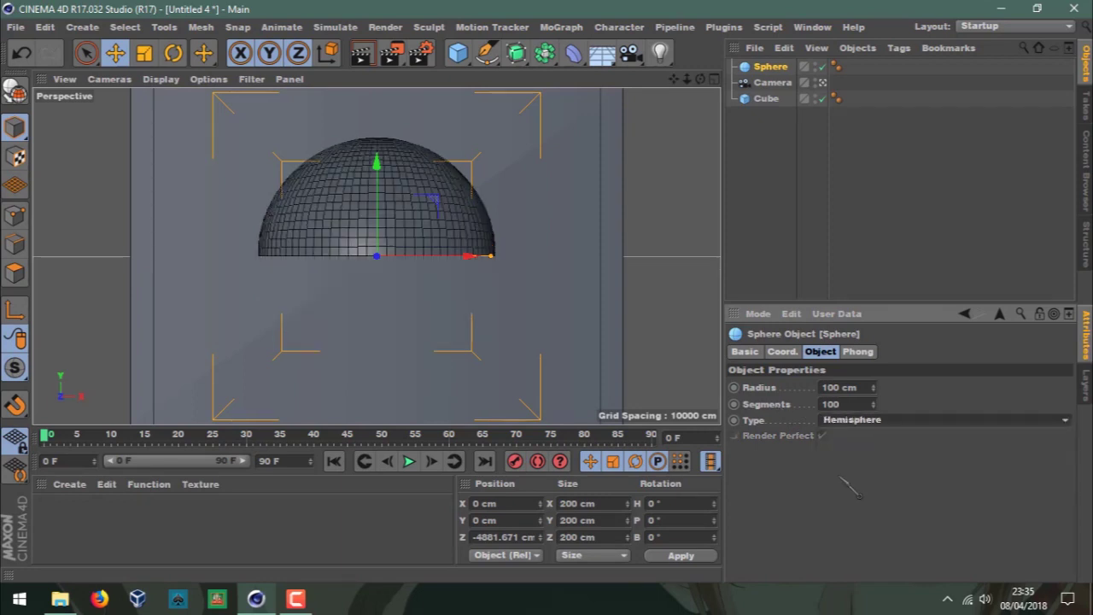
pyautogui.doubleClick(674, 518)
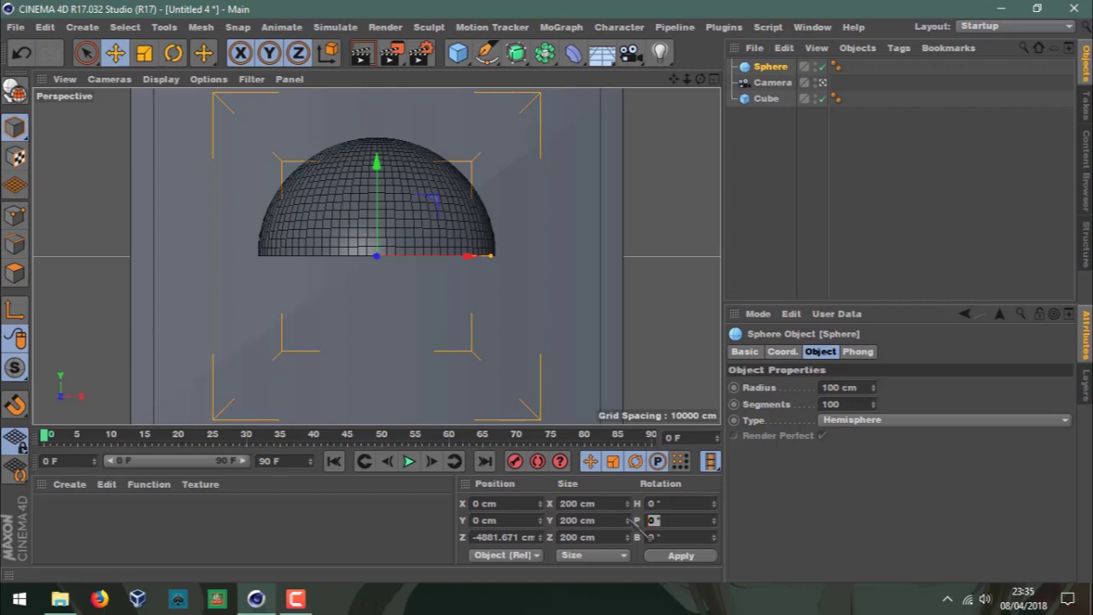
pyautogui.write('90')
pyautogui.press('Return')
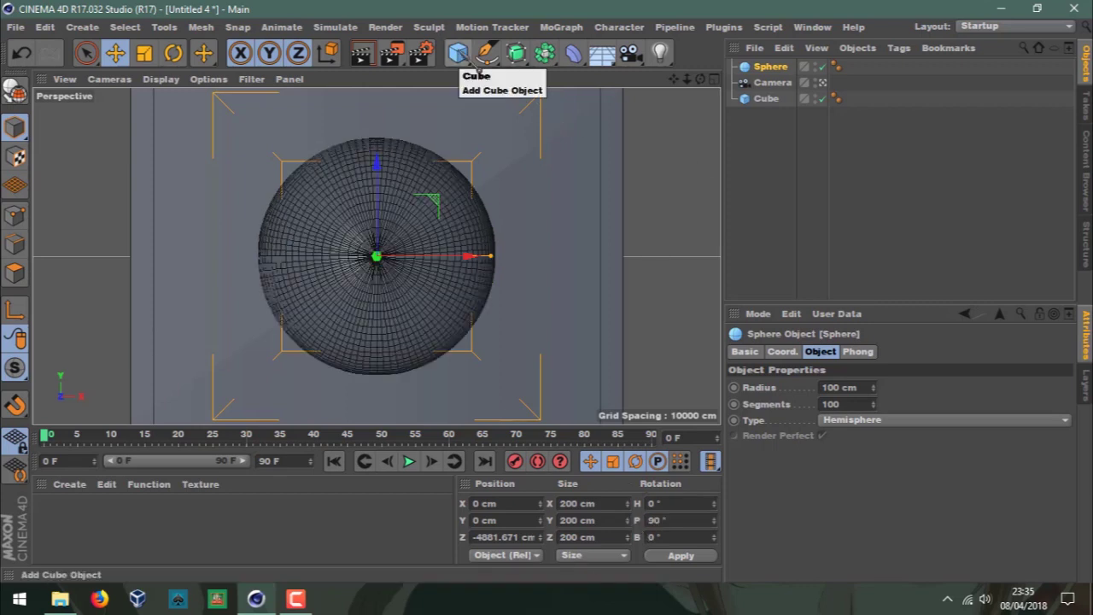
# Leave the camera view and add a second 200 cm cube, Cube.1, beside the hemisphere.
pyautogui.click(821, 82)
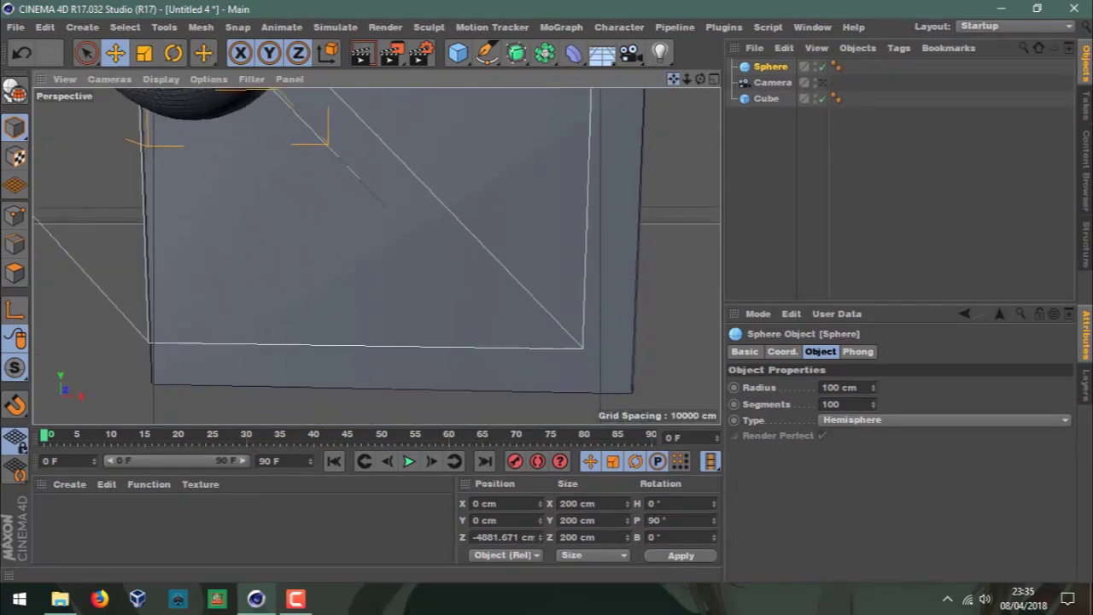
pyautogui.moveTo(700, 79); pyautogui.dragTo(670, 85)
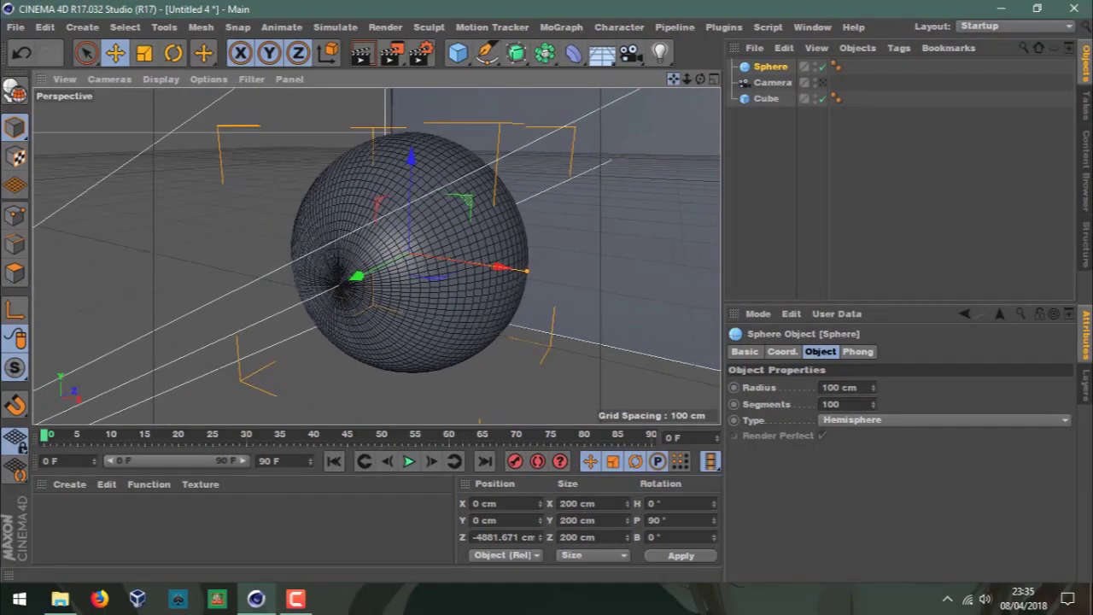
pyautogui.click(458, 53)
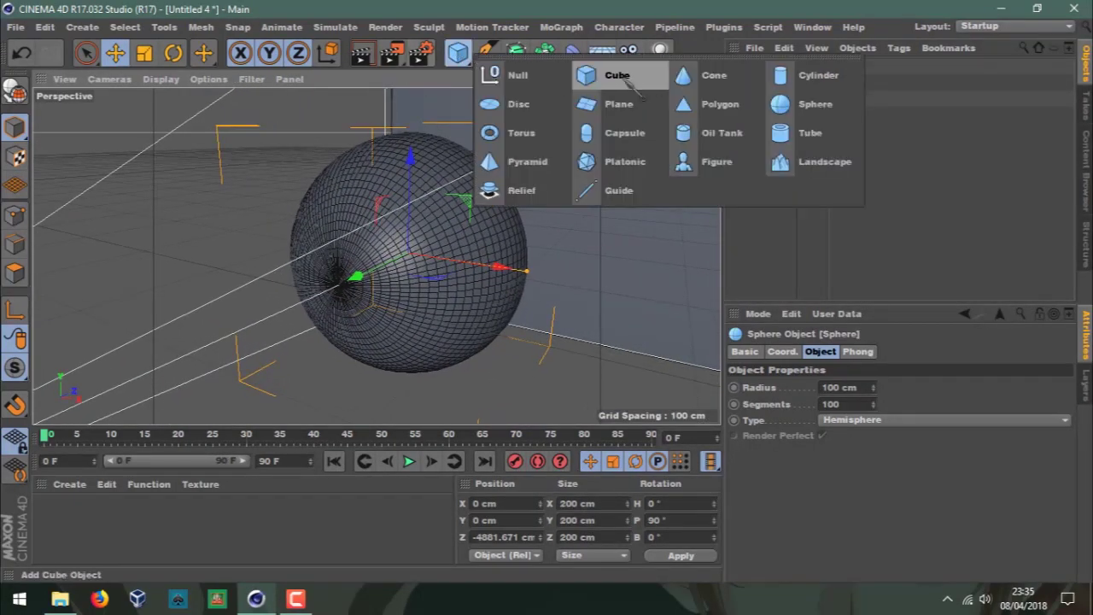
pyautogui.click(602, 76)
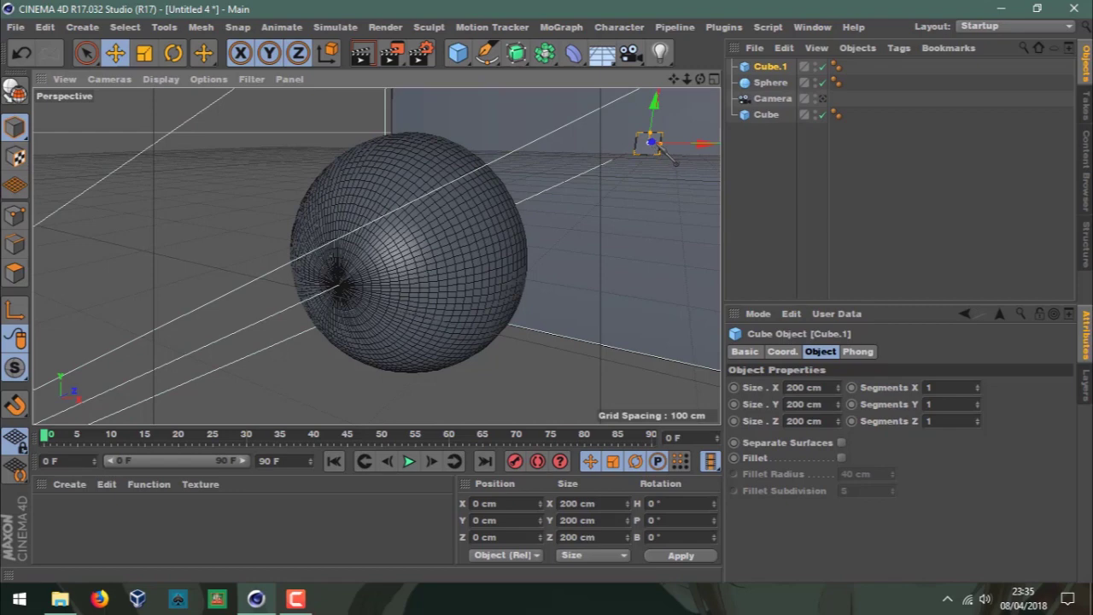
pyautogui.moveTo(675, 158)
pyautogui.keyDown('alt'); pyautogui.mouseDown()
pyautogui.moveTo(666, 139)
pyautogui.moveTo(568, 152)
pyautogui.moveTo(375, 254)
pyautogui.moveTo(613, 171)
pyautogui.moveTo(429, 254)
pyautogui.moveTo(326, 343)
pyautogui.mouseUp(); pyautogui.keyUp('alt')
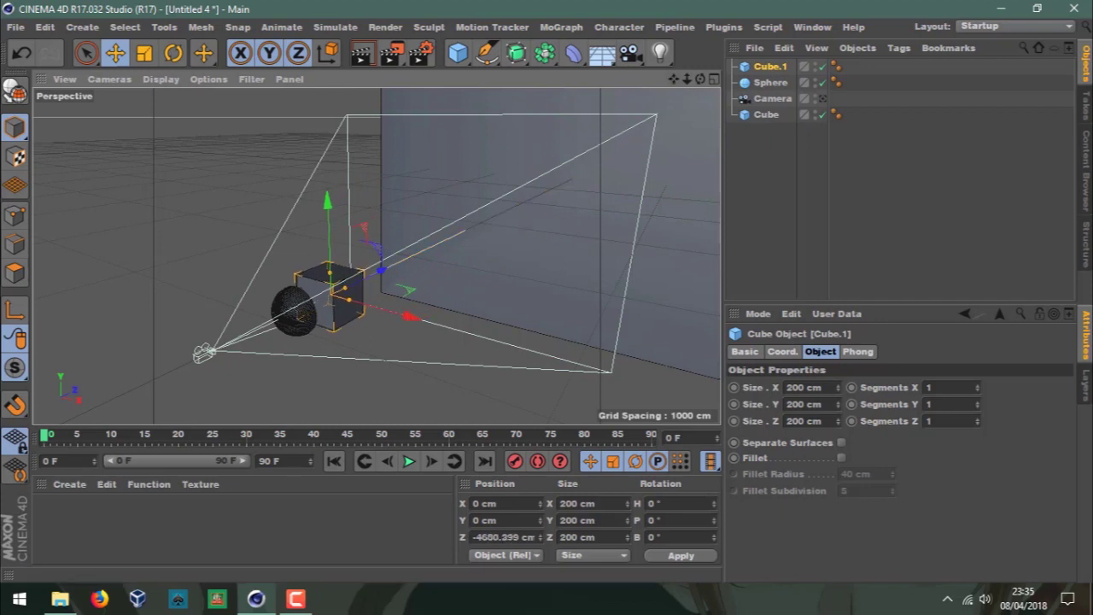
pyautogui.moveTo(673, 78); pyautogui.dragTo(681, 96)
pyautogui.scroll(2, 384, 257)
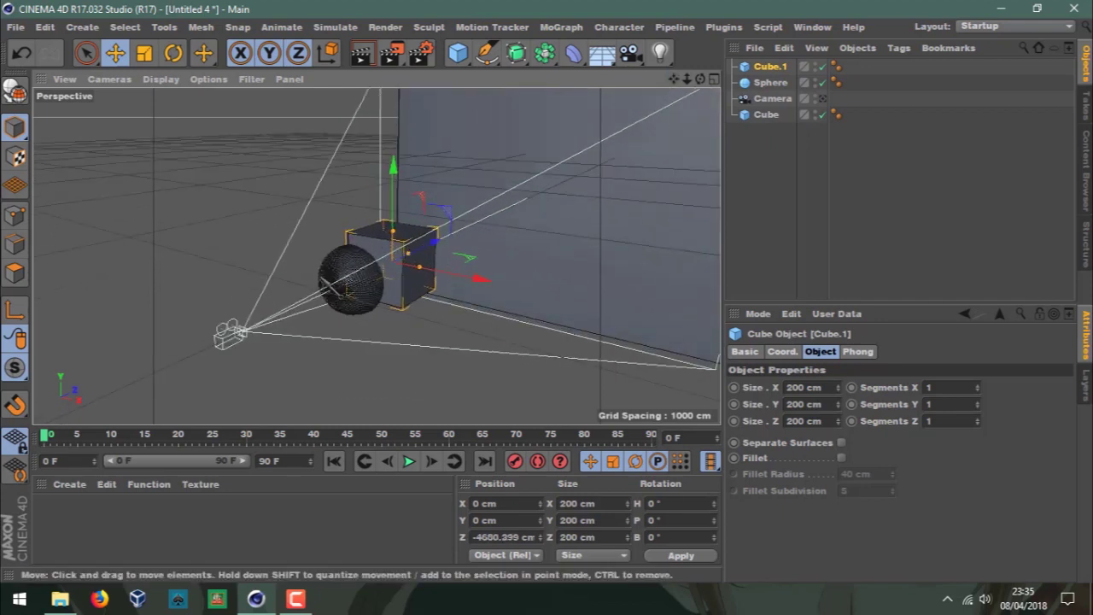
# Enlarge the hemisphere's radius to about 124 cm.
pyautogui.keyDown('alt'); pyautogui.moveTo(340, 317); pyautogui.dragTo(312, 316); pyautogui.keyUp('alt')
pyautogui.click(362, 288)
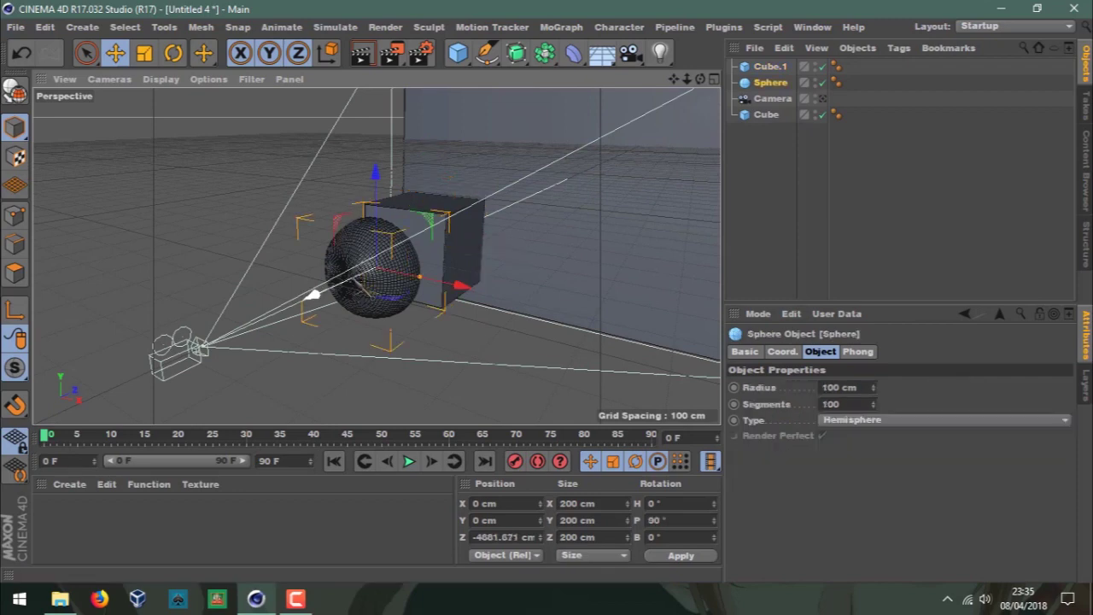
pyautogui.moveTo(420, 277); pyautogui.dragTo(431, 279)
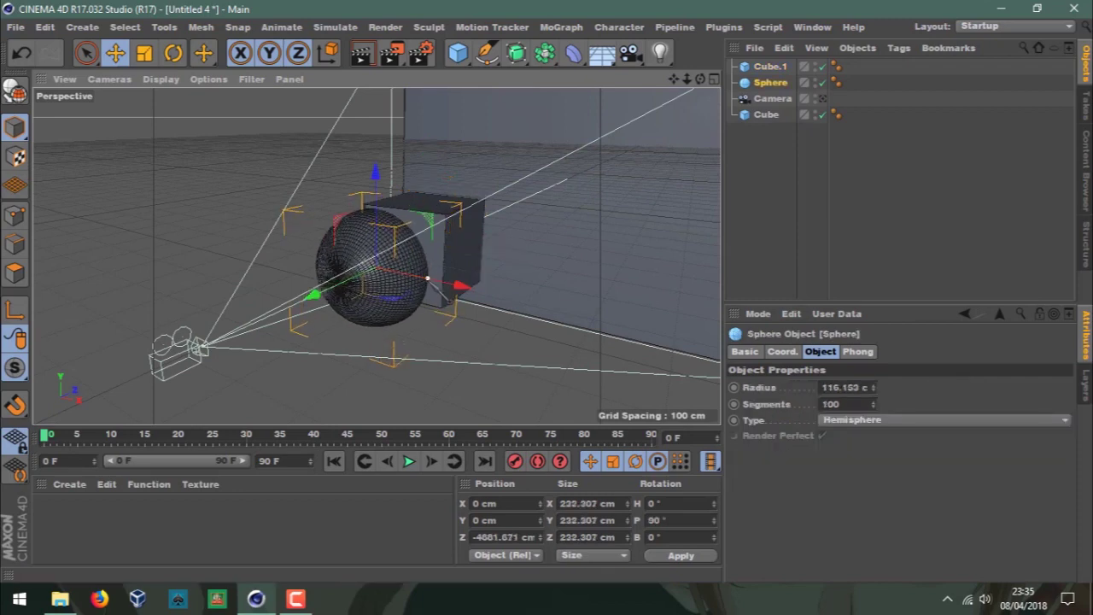
# Shrink Cube.1 to about 163 × 142 × 200 cm so it overlaps the sphere.
pyautogui.click(461, 249)
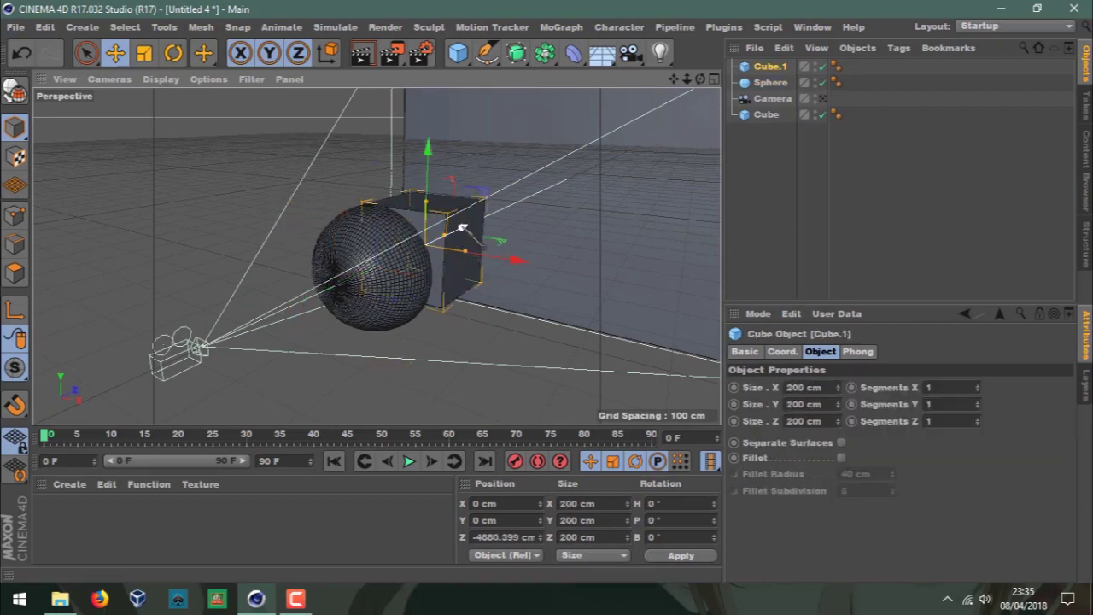
pyautogui.moveTo(464, 232)
pyautogui.mouseDown()
pyautogui.moveTo(427, 245)
pyautogui.moveTo(410, 282)
pyautogui.mouseUp()
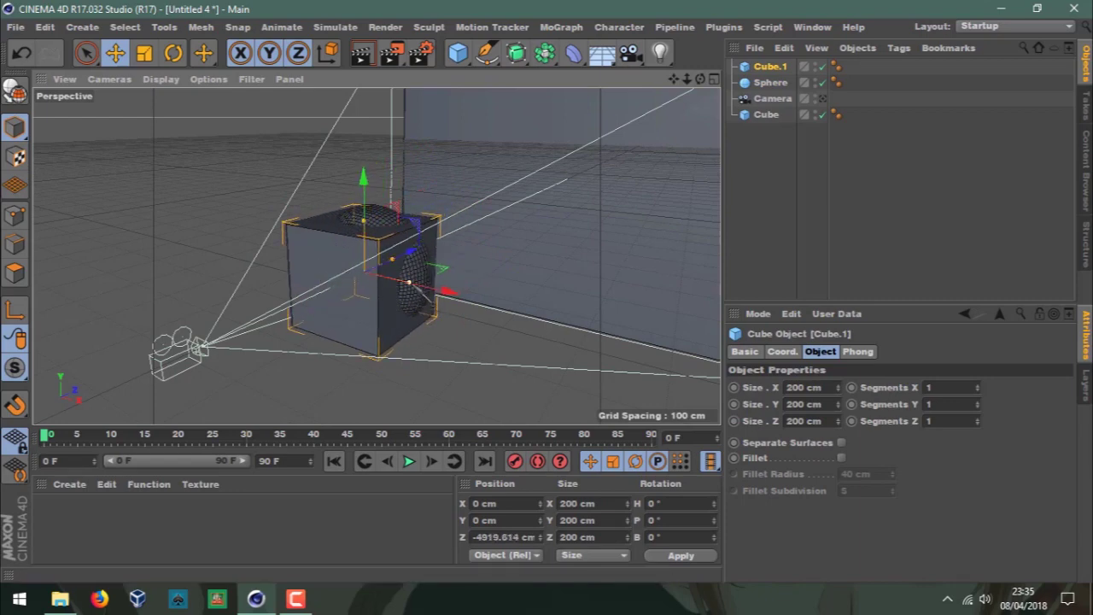
pyautogui.moveTo(408, 282); pyautogui.dragTo(405, 281)
pyautogui.moveTo(363, 220); pyautogui.dragTo(364, 232)
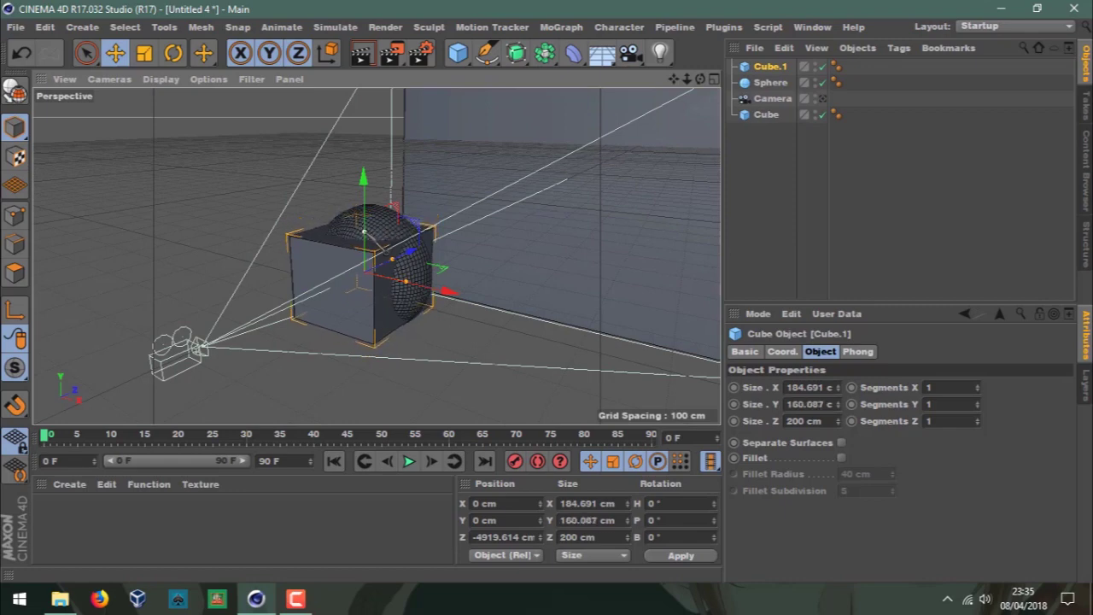
pyautogui.moveTo(365, 232); pyautogui.dragTo(364, 236)
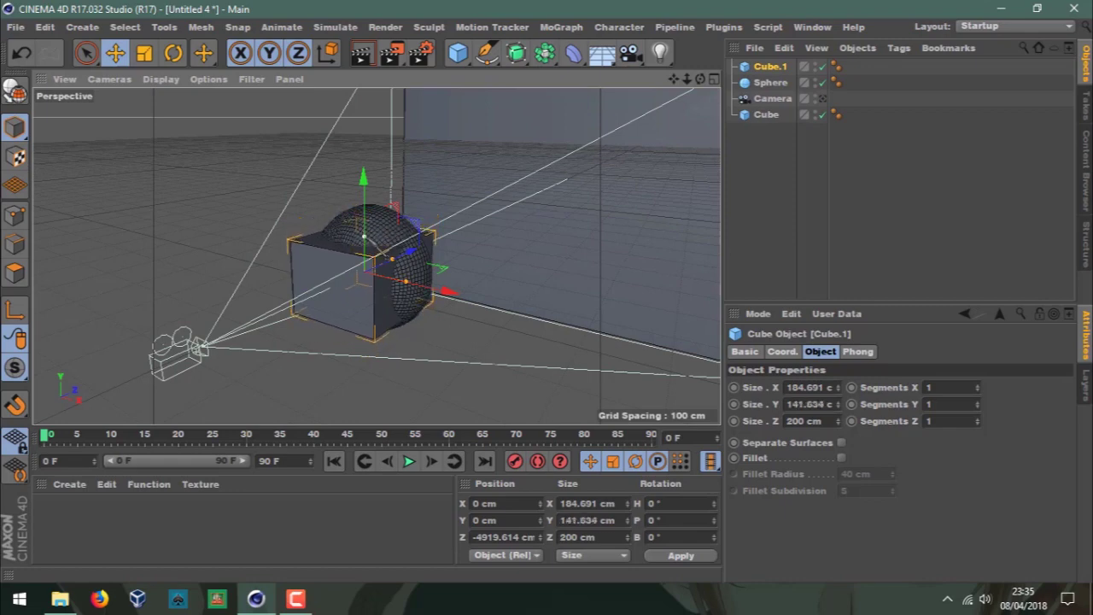
pyautogui.scroll(1, 350, 320)
pyautogui.scroll(2, 350, 320)
pyautogui.scroll(1, 350, 320)
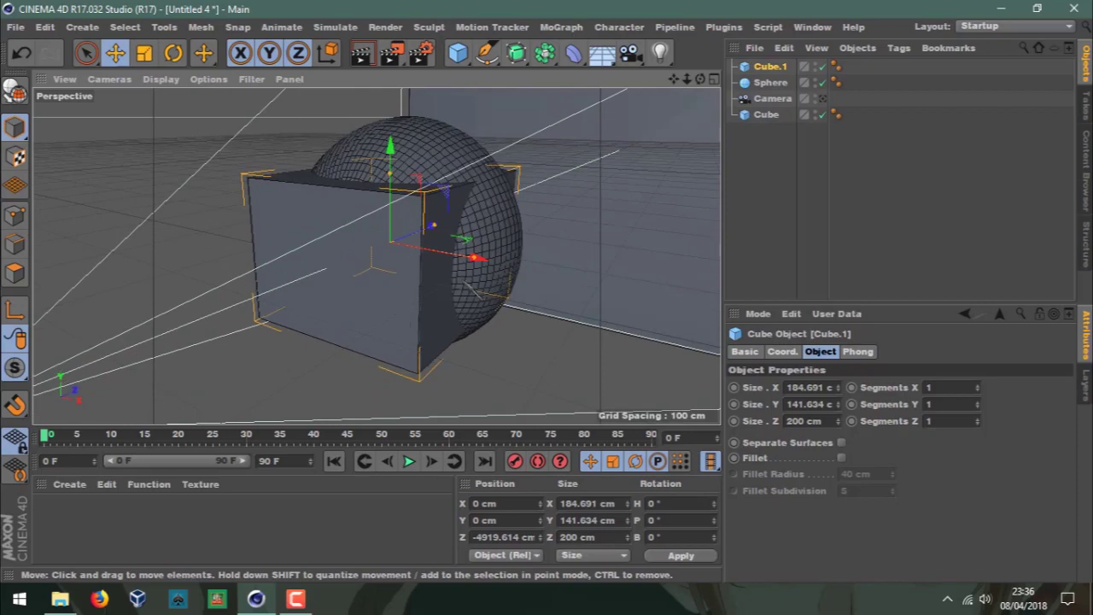
pyautogui.moveTo(480, 262); pyautogui.dragTo(465, 260)
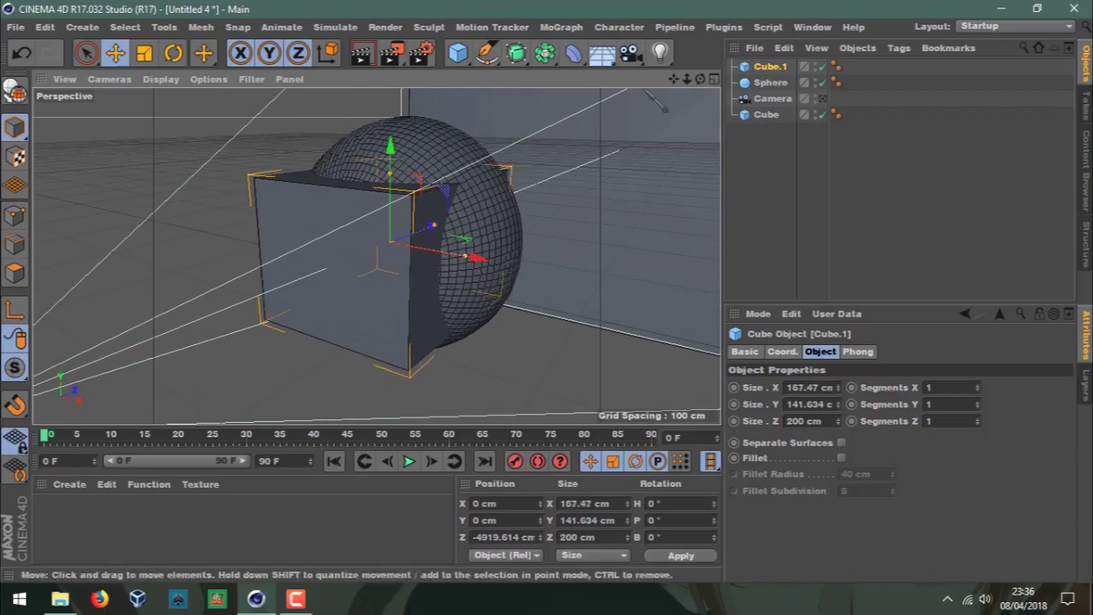
pyautogui.moveTo(699, 79)
pyautogui.mouseDown()
pyautogui.moveTo(679, 86)
pyautogui.moveTo(710, 85)
pyautogui.mouseUp()
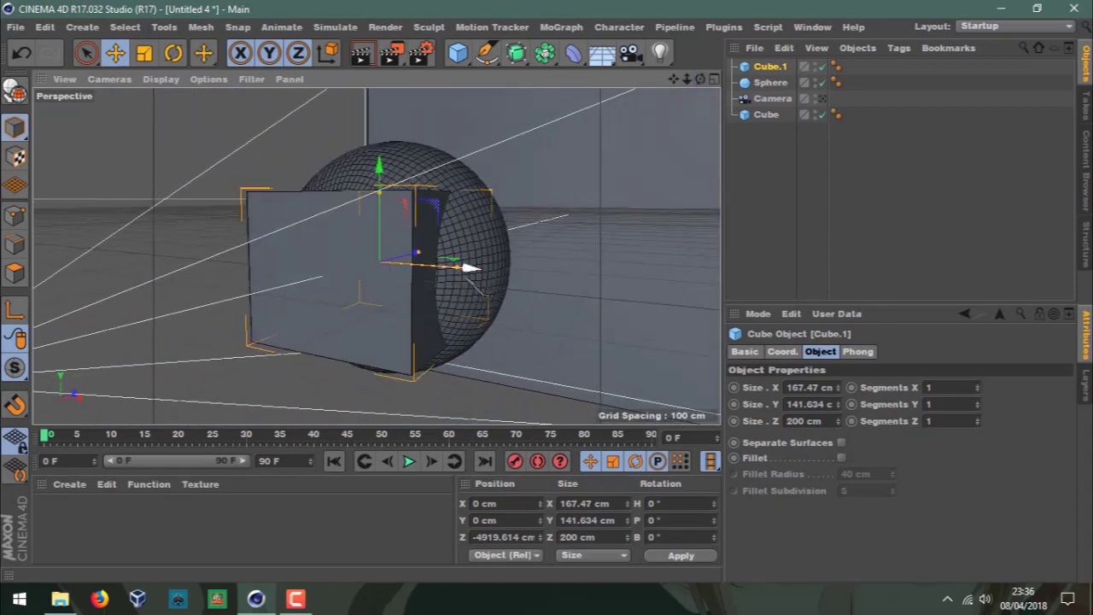
pyautogui.moveTo(457, 268); pyautogui.dragTo(455, 267)
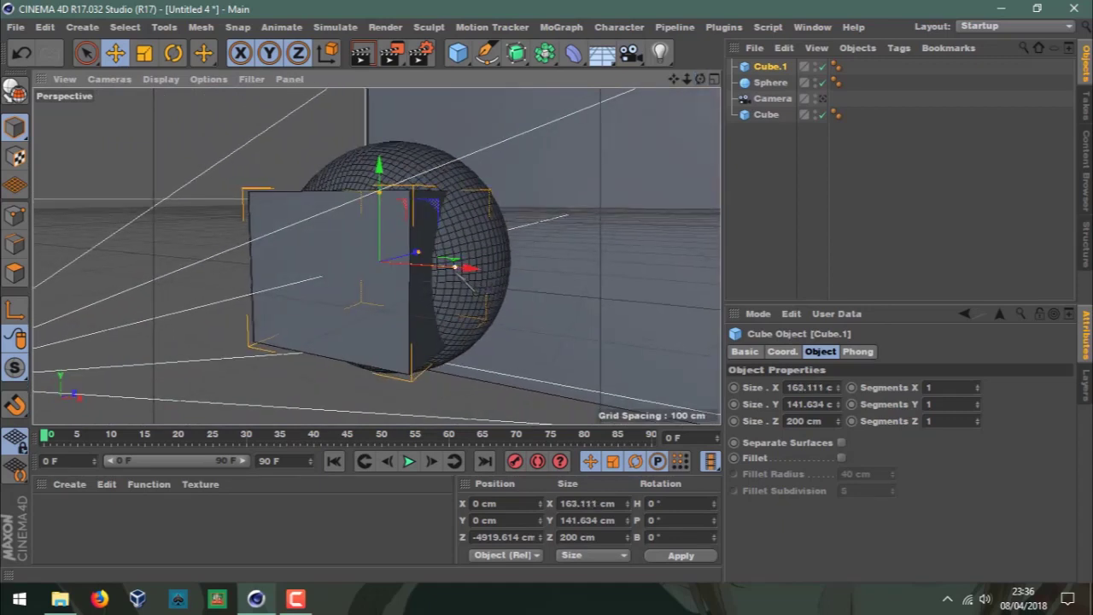
# Enable Fillet on Cube.1, reduce its depth to about 133 cm, and push it along Z.
pyautogui.click(841, 457)
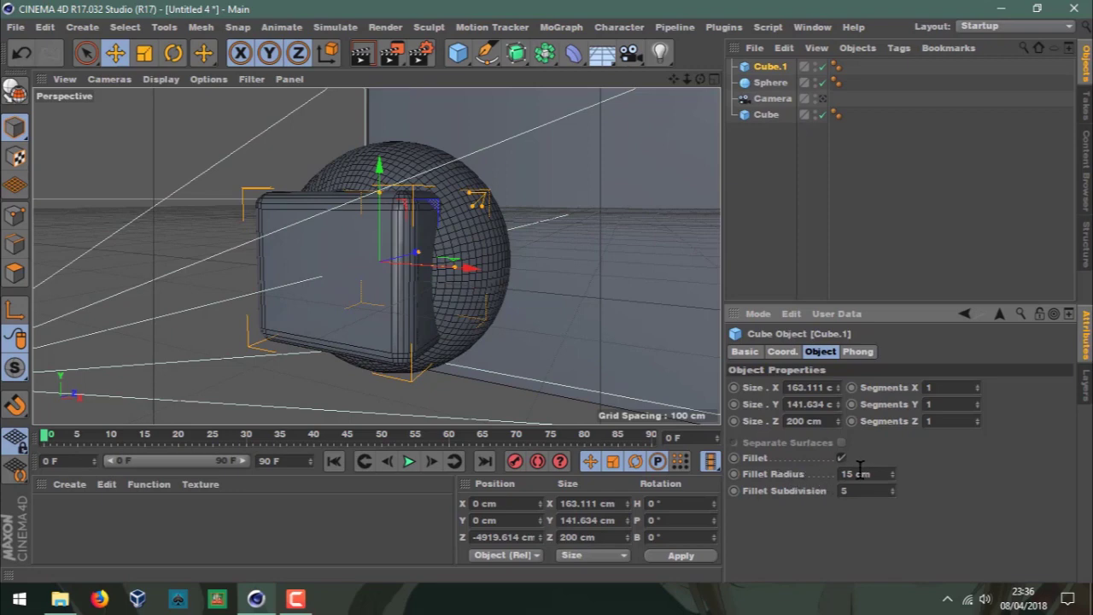
pyautogui.moveTo(384, 256)
pyautogui.keyDown('alt'); pyautogui.mouseDown()
pyautogui.moveTo(444, 256)
pyautogui.moveTo(510, 281)
pyautogui.mouseUp(); pyautogui.keyUp('alt')
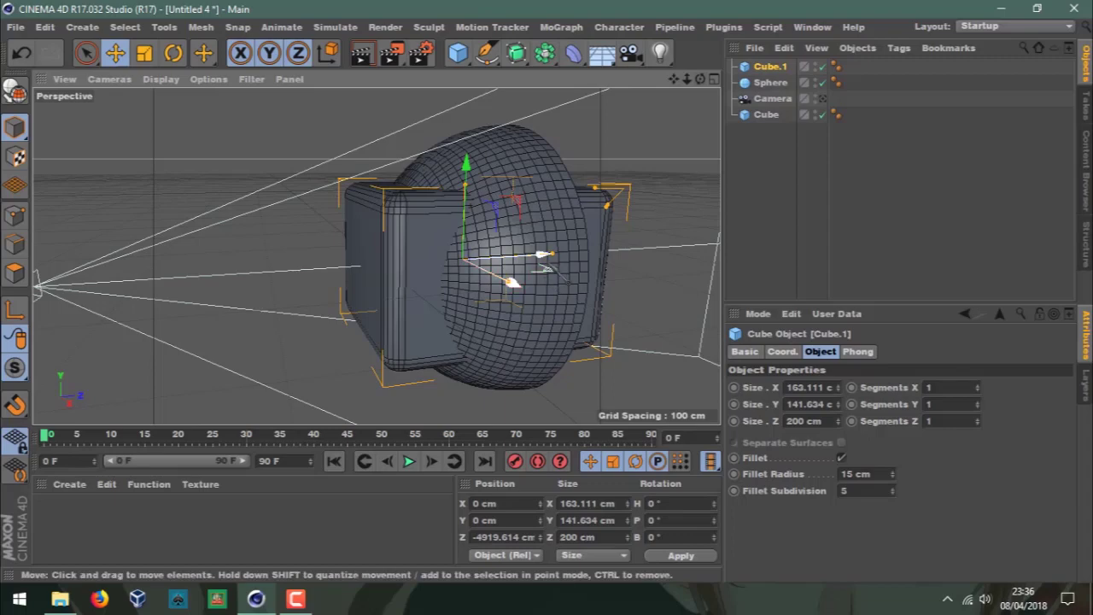
pyautogui.moveTo(606, 205); pyautogui.dragTo(574, 205)
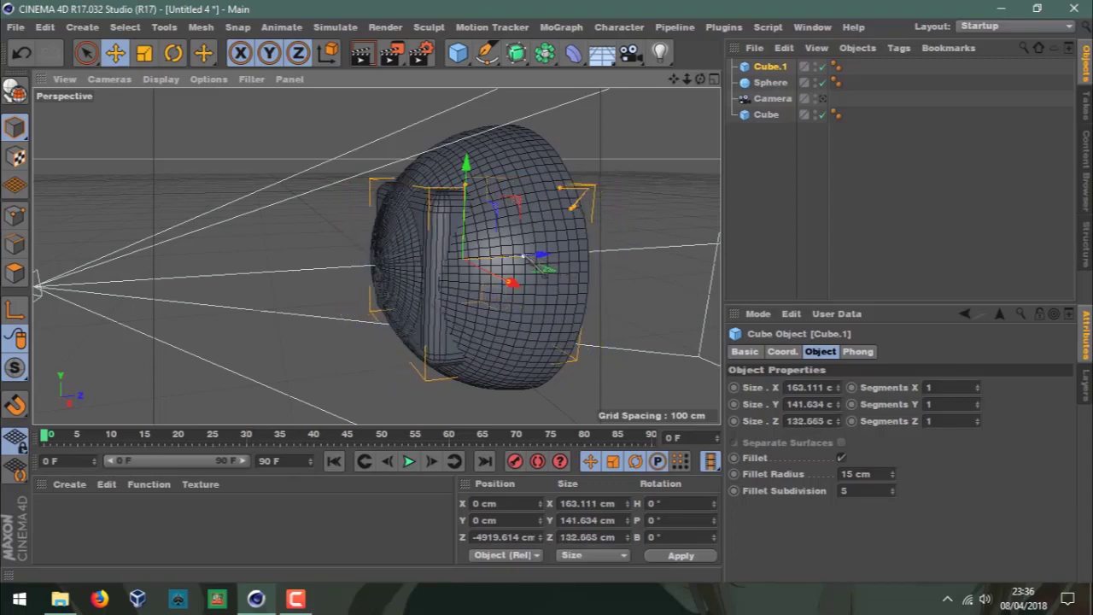
pyautogui.moveTo(541, 254); pyautogui.dragTo(500, 258)
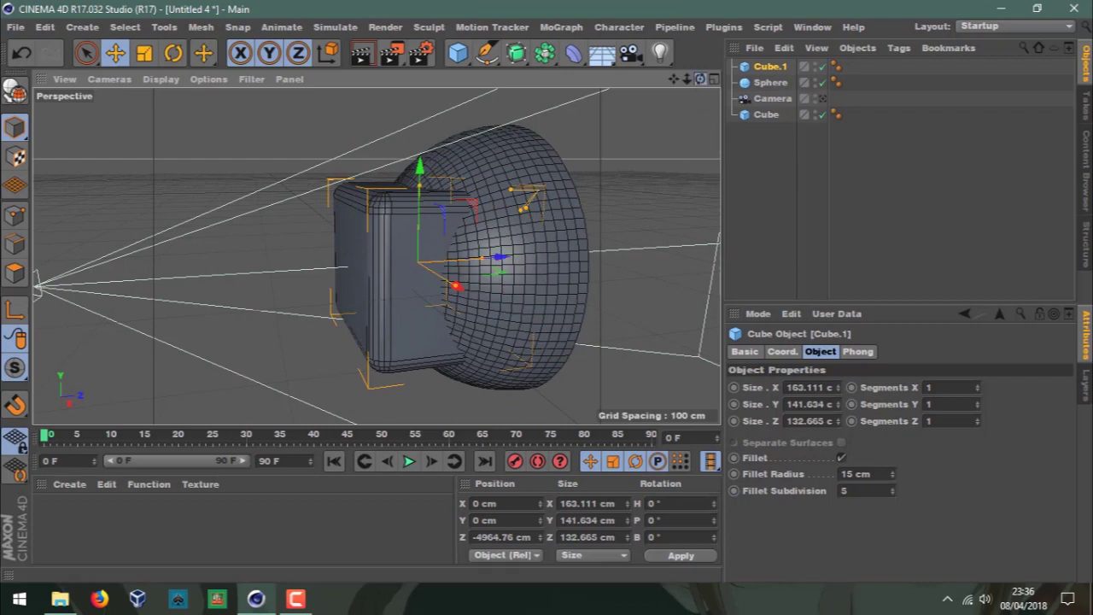
pyautogui.moveTo(700, 78)
pyautogui.mouseDown()
pyautogui.moveTo(649, 86)
pyautogui.moveTo(696, 86)
pyautogui.mouseUp()
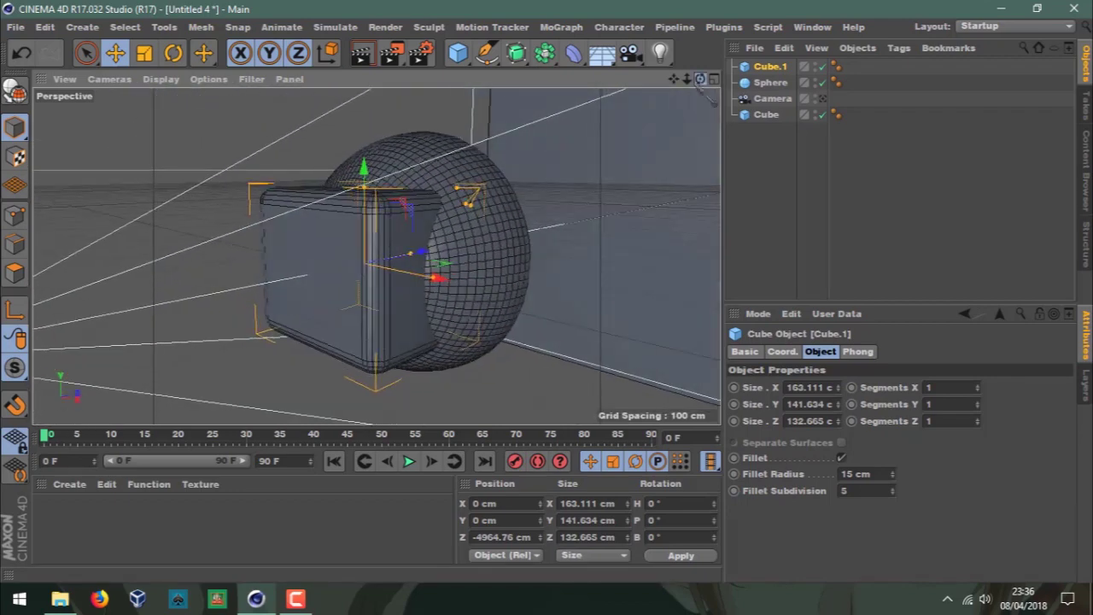
# Set Cube.1's fillet radius to 11 cm and check it in the four-view layout.
pyautogui.click(853, 473)
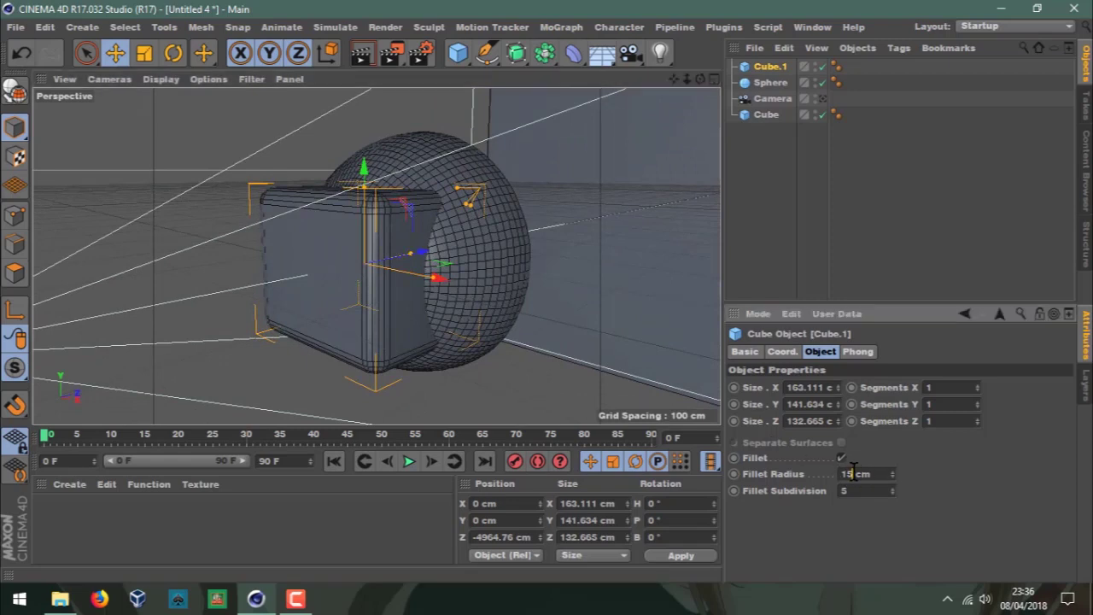
pyautogui.write('13')
pyautogui.press('Return')
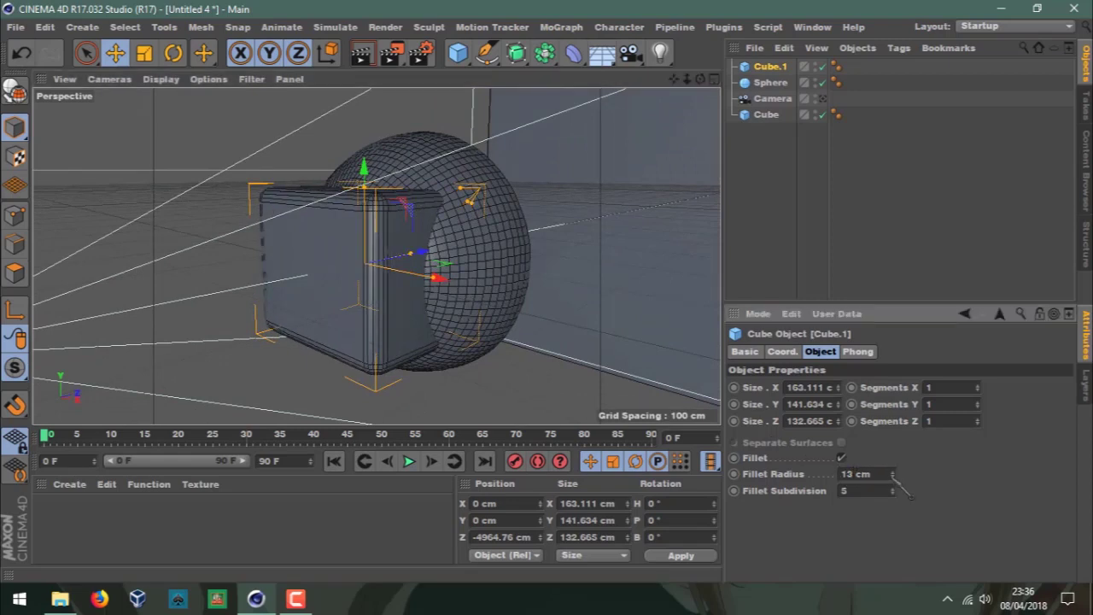
pyautogui.moveTo(893, 475); pyautogui.dragTo(893, 478)
pyautogui.press('F5')
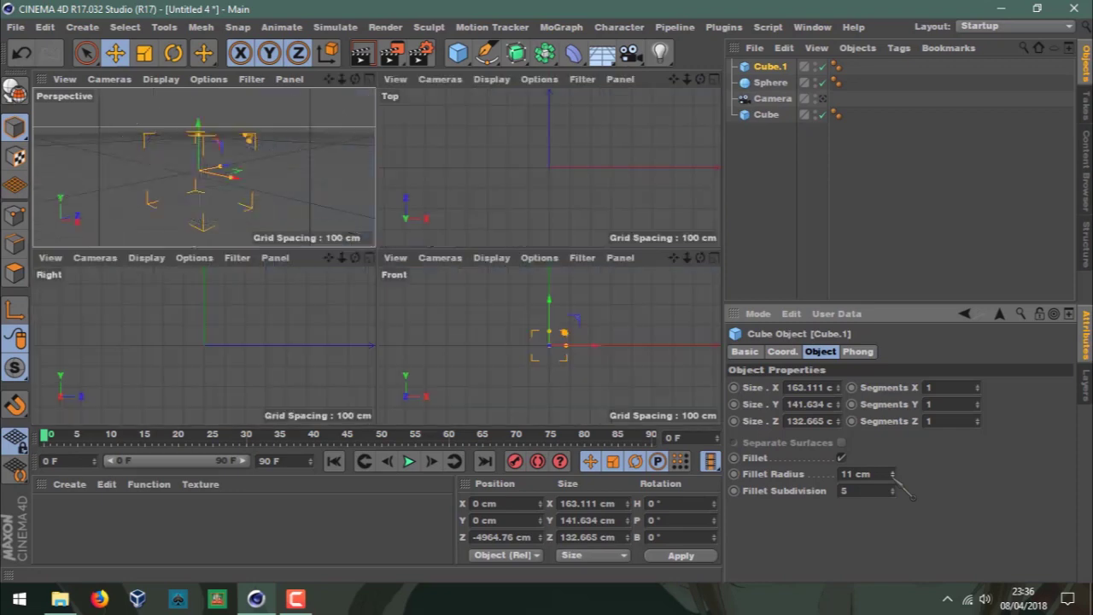
pyautogui.press('F1')
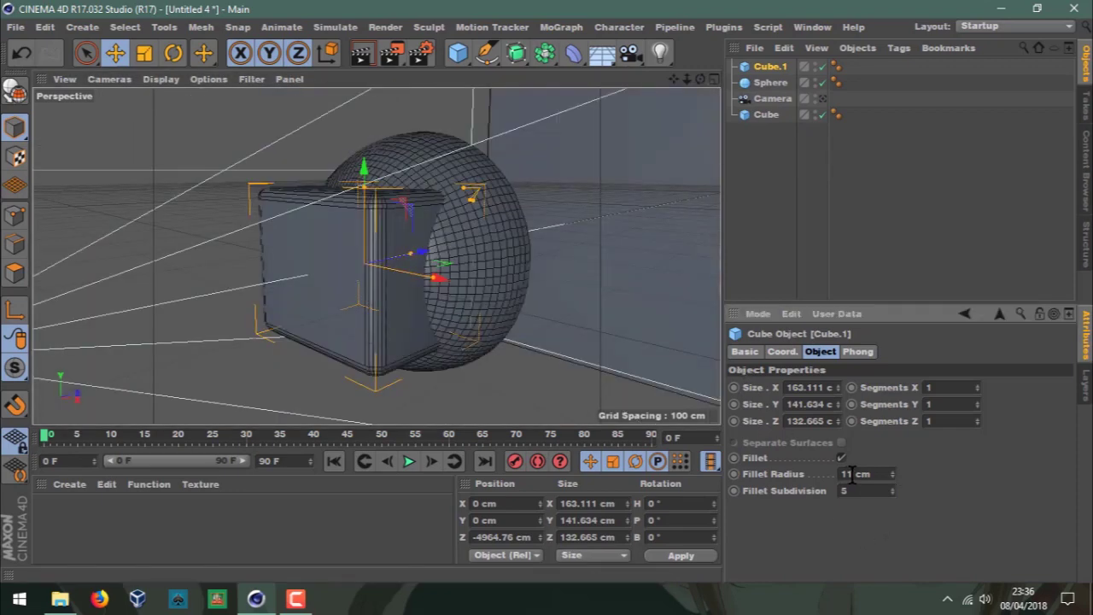
pyautogui.moveTo(702, 80); pyautogui.dragTo(702, 82)
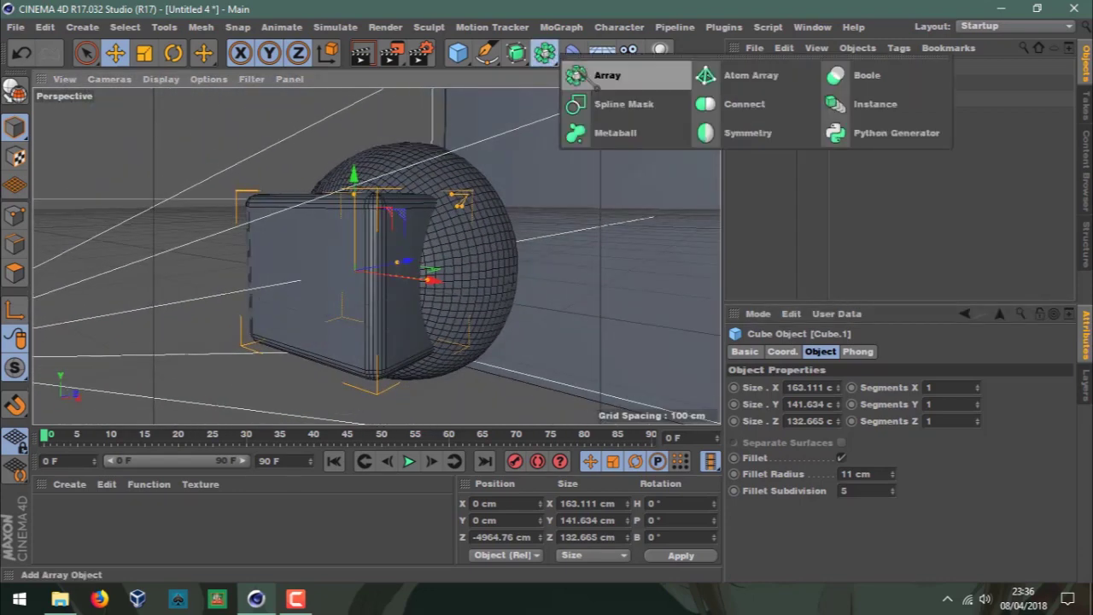
# Place Cube.1 and the Sphere under a Boole set to A without B, hiding new edges.
pyautogui.moveTo(561, 70); pyautogui.dragTo(864, 76)
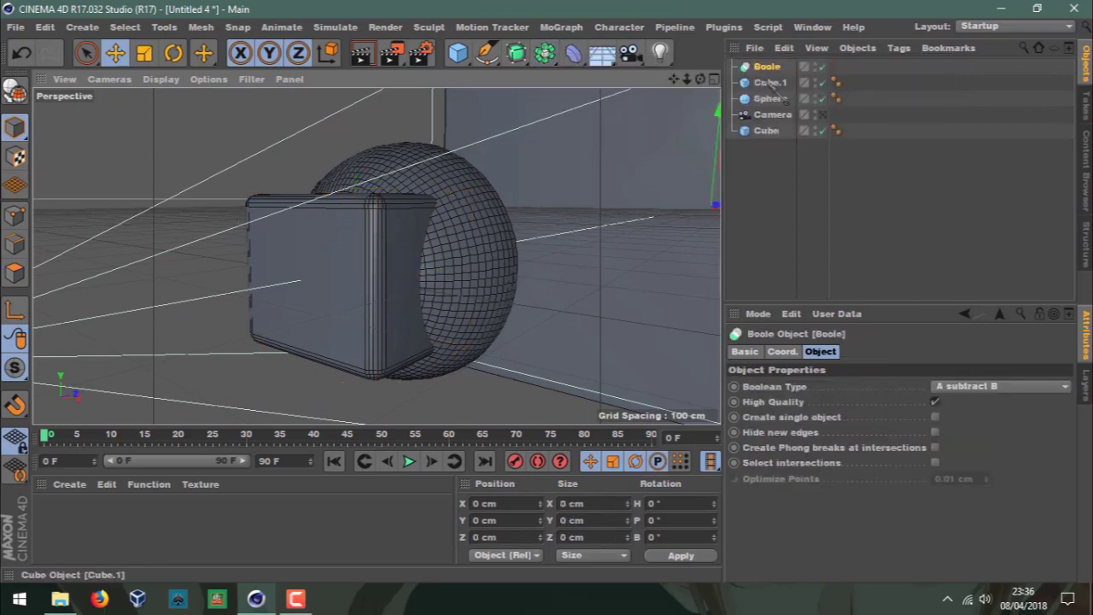
pyautogui.moveTo(771, 83); pyautogui.dragTo(767, 68)
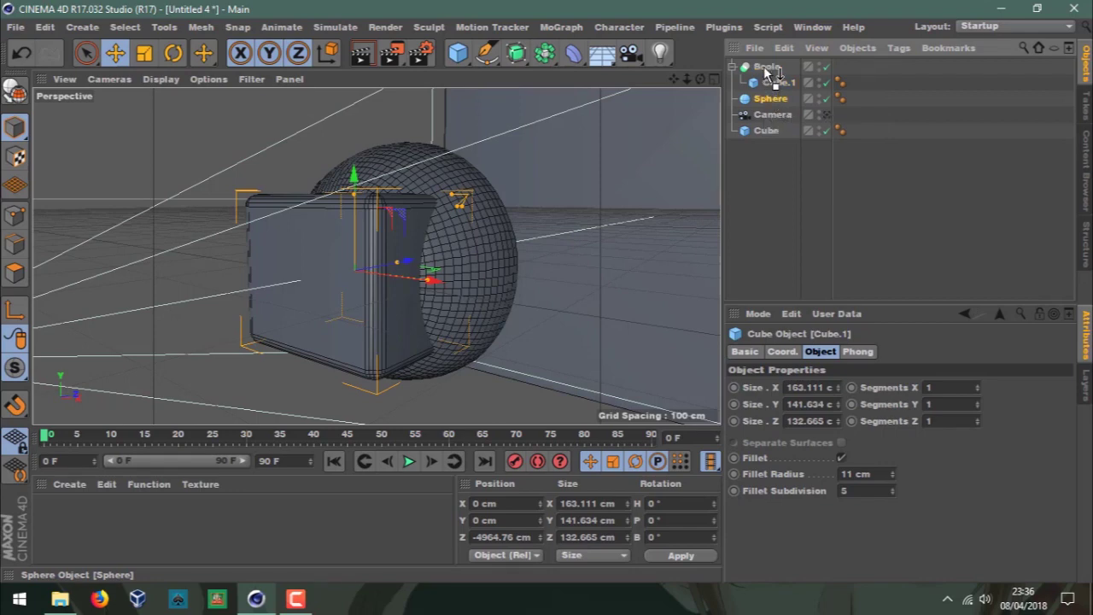
pyautogui.moveTo(771, 73); pyautogui.dragTo(766, 70)
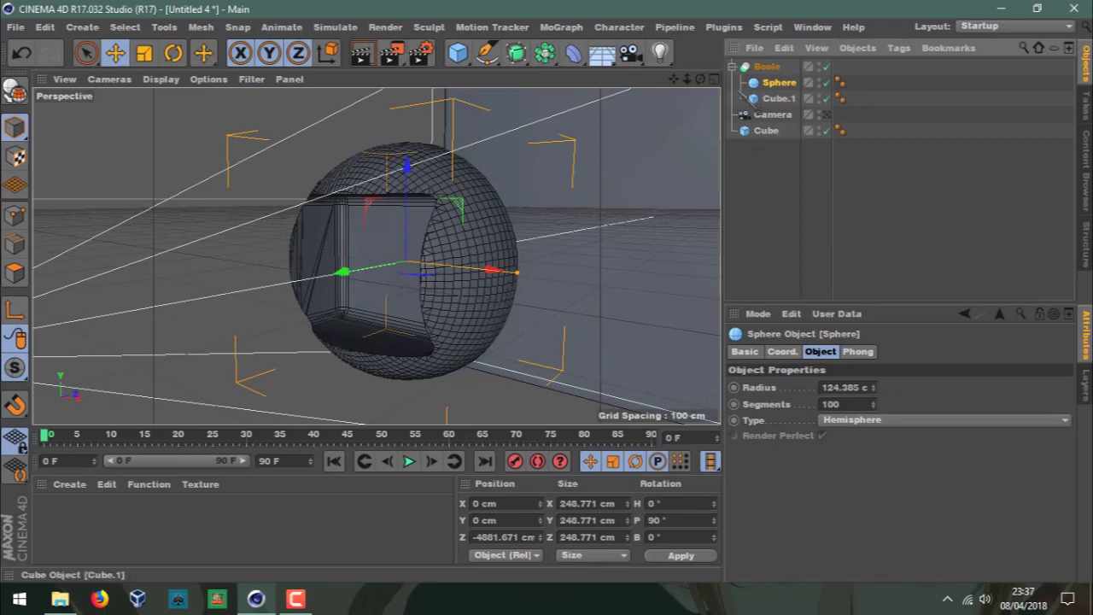
pyautogui.click(766, 68)
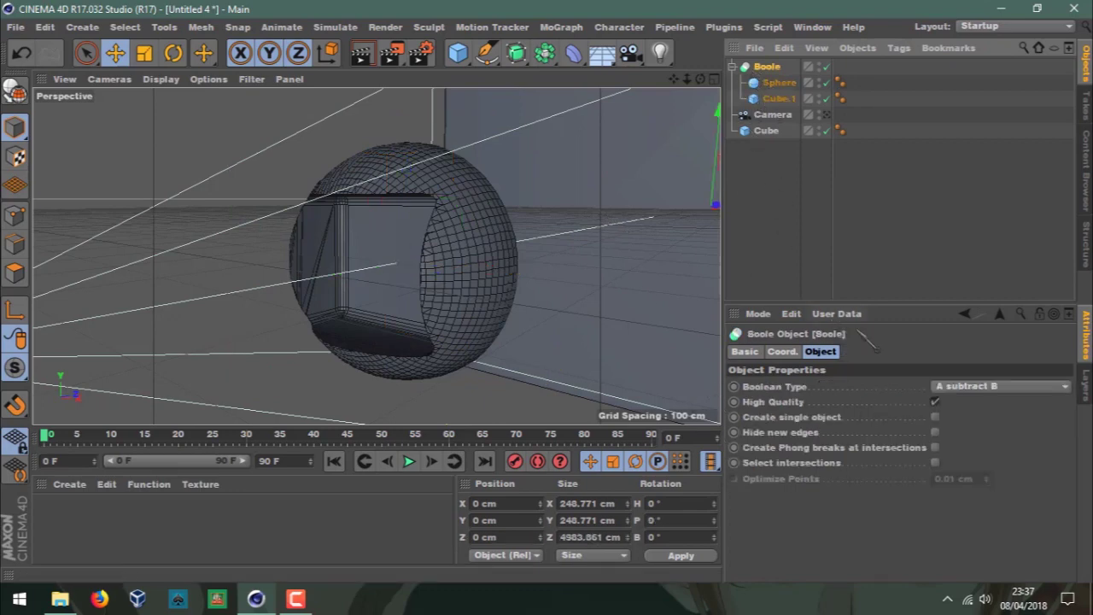
pyautogui.click(987, 389)
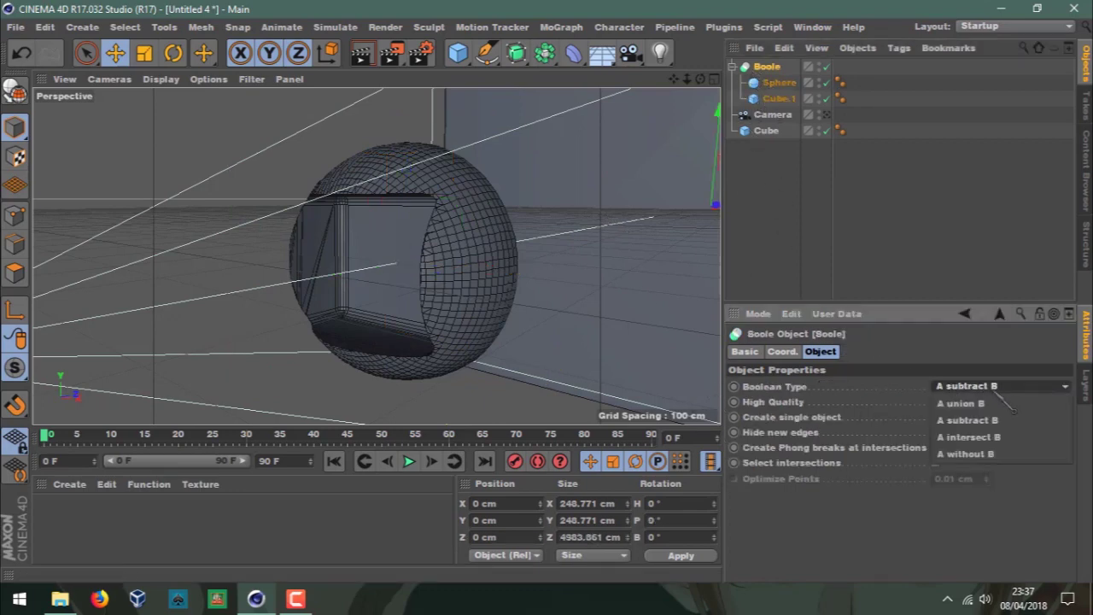
pyautogui.click(973, 437)
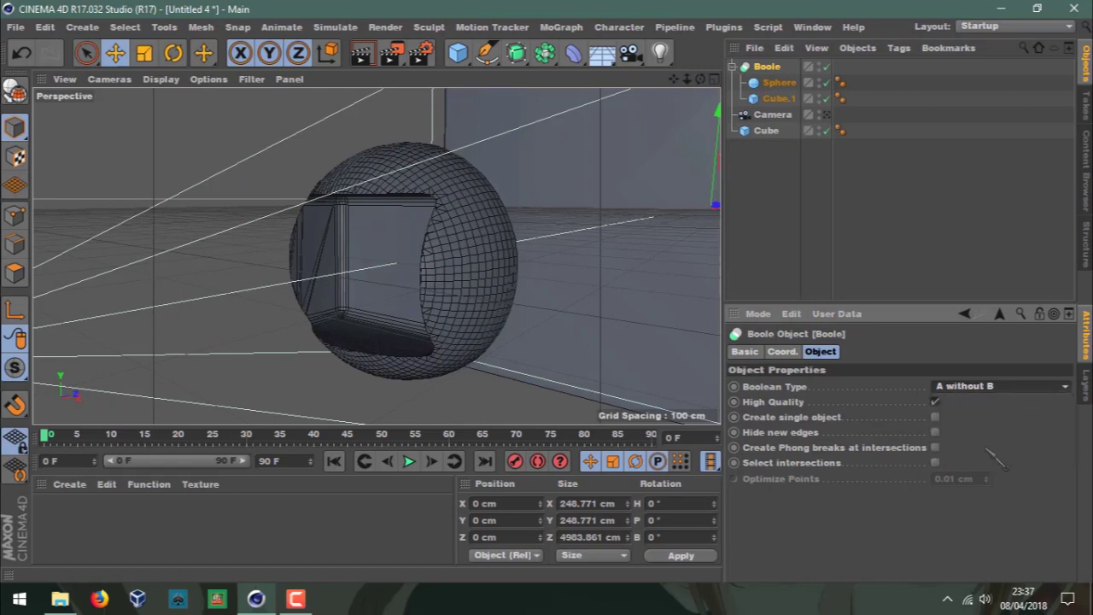
pyautogui.click(935, 433)
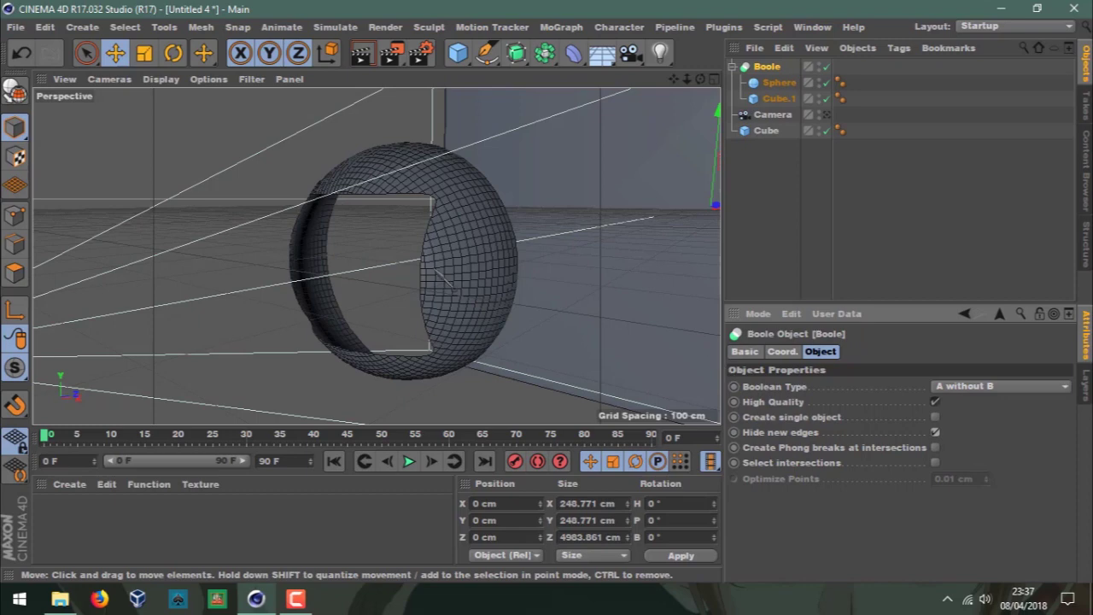
pyautogui.moveTo(700, 78)
pyautogui.mouseDown()
pyautogui.moveTo(649, 94)
pyautogui.moveTo(666, 81)
pyautogui.moveTo(376, 255)
pyautogui.mouseUp()
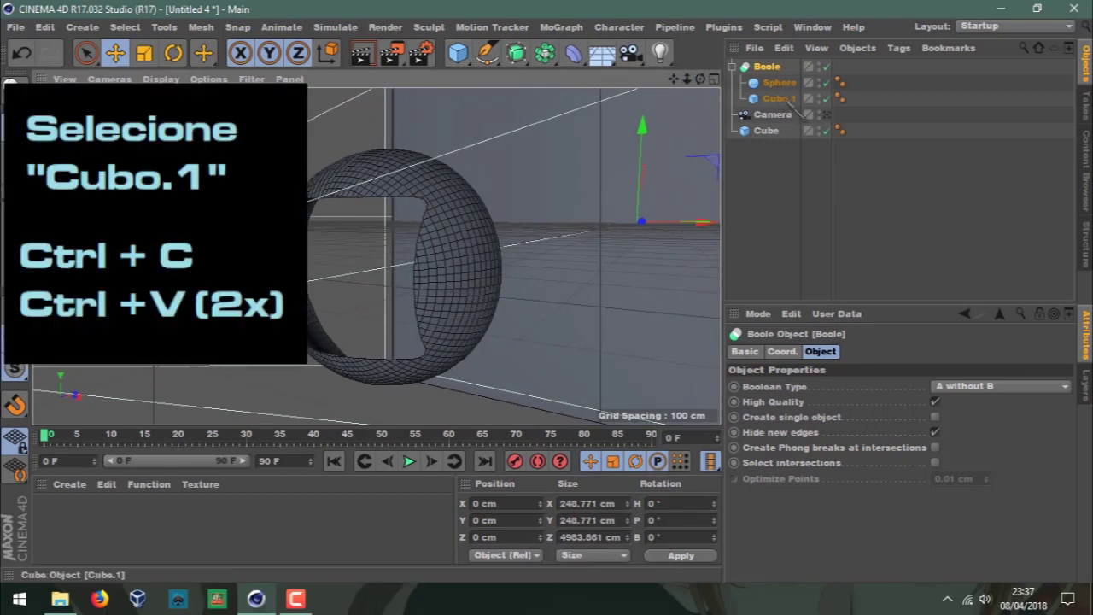
# Paste two copies of Cube.1 into the scene.
pyautogui.click(781, 99)
pyautogui.hotkey('ctrl', 'v')
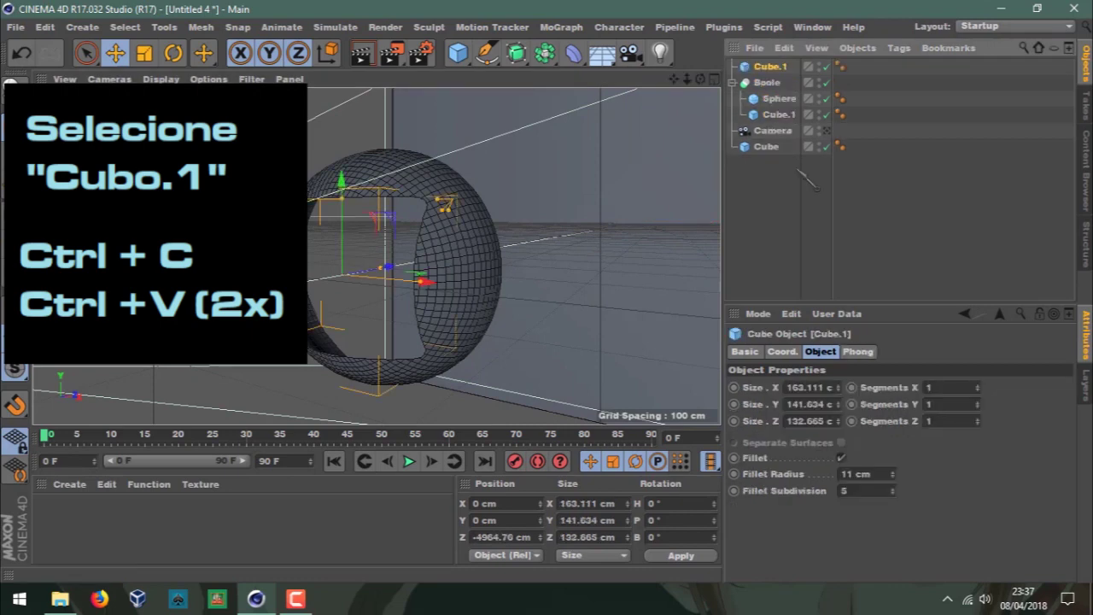
pyautogui.hotkey('ctrl', 'v')
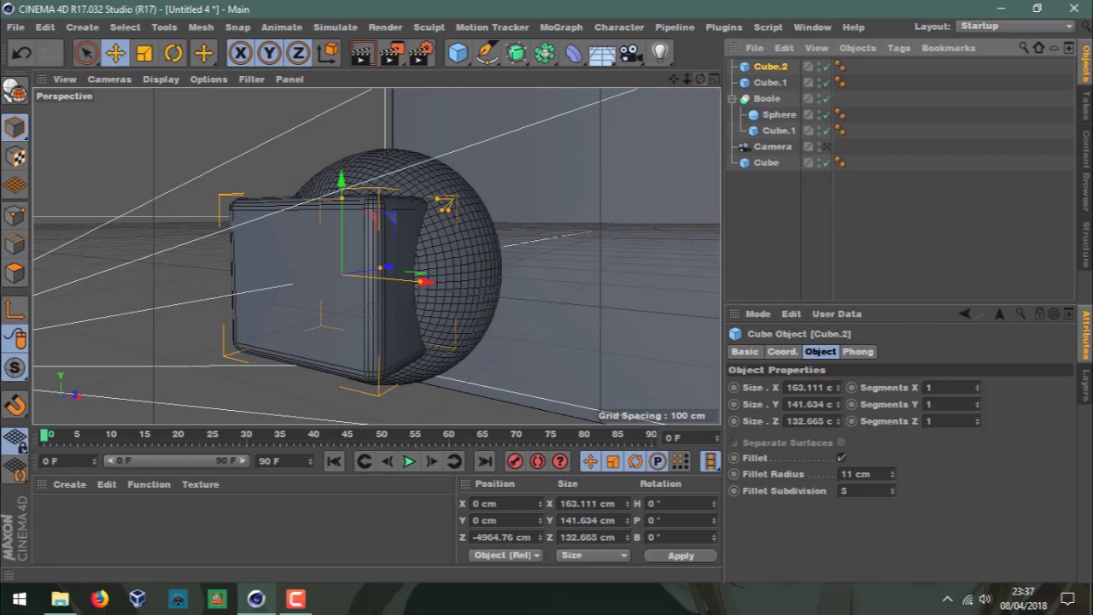
pyautogui.moveTo(700, 79); pyautogui.dragTo(414, 232)
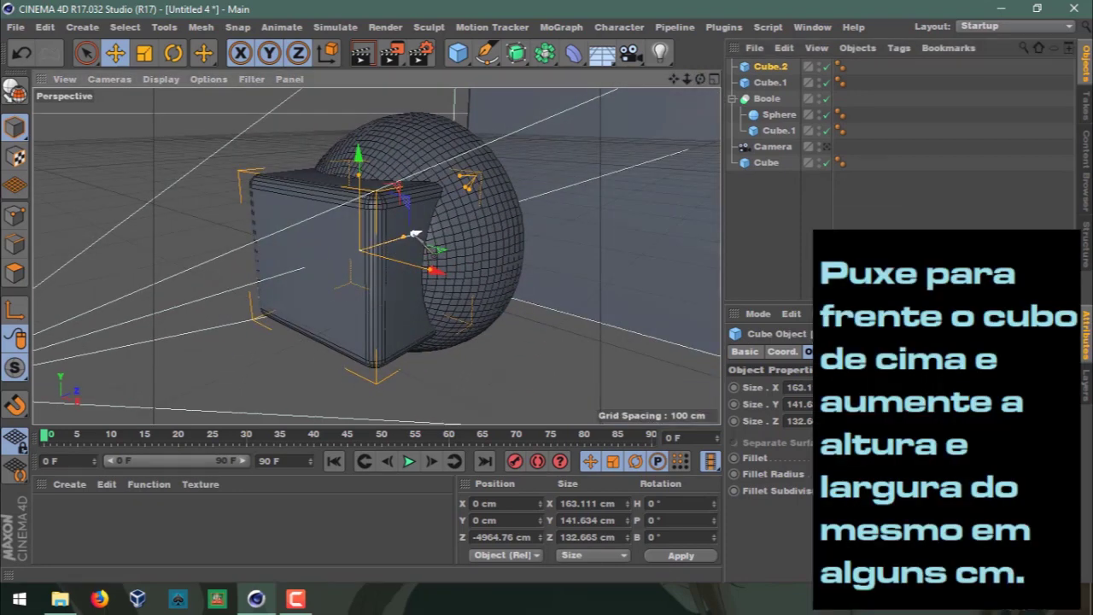
# Move Cube.2 forward, turn off its fillet, and size it about 180 × 155 cm.
pyautogui.moveTo(414, 232); pyautogui.dragTo(368, 248)
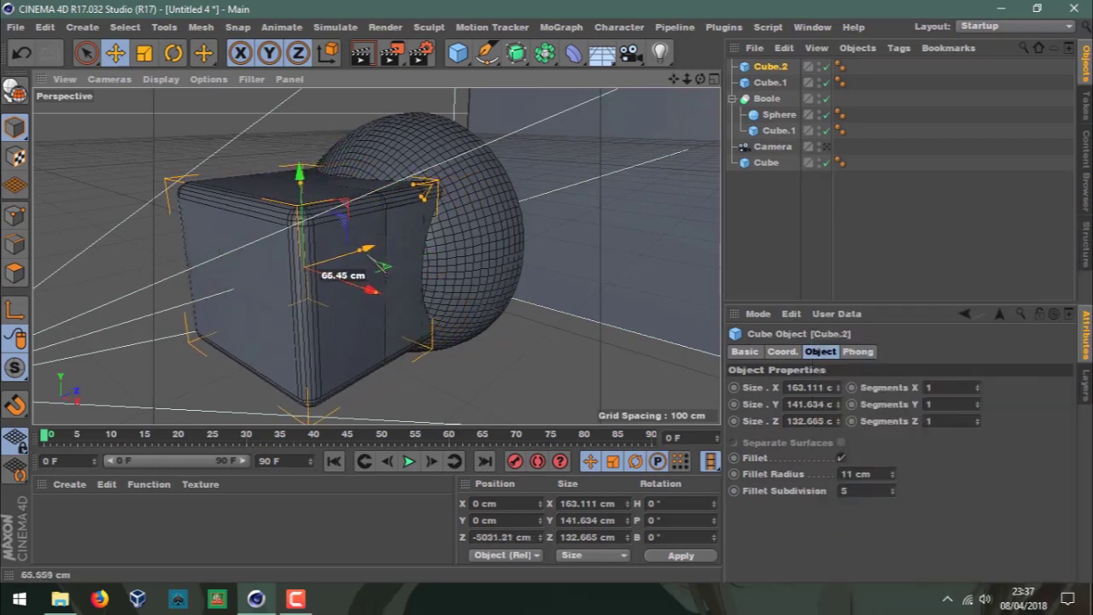
pyautogui.click(841, 458)
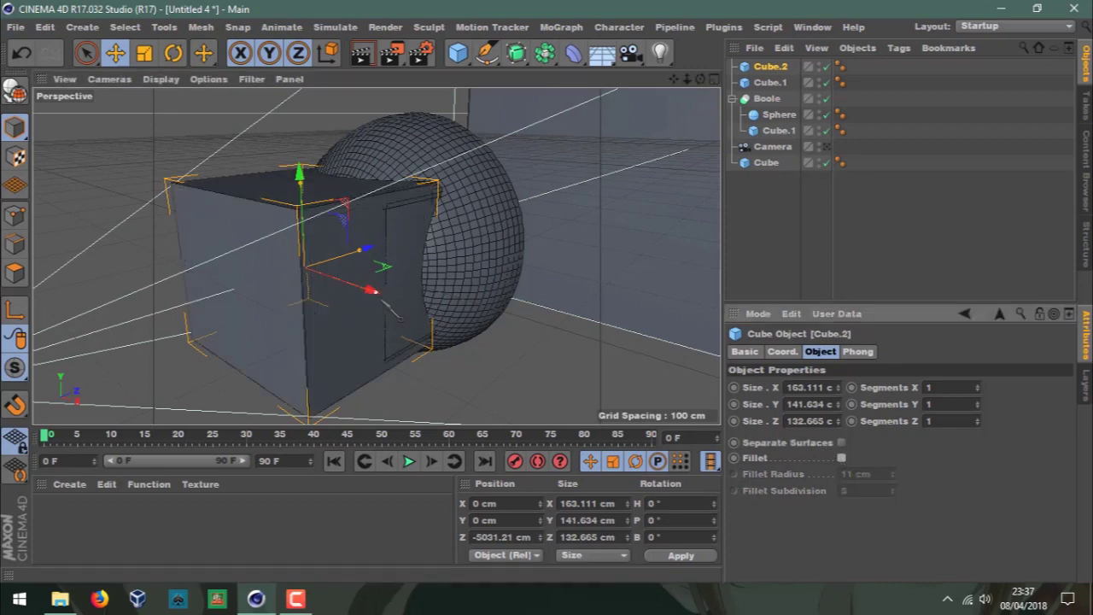
pyautogui.moveTo(388, 304); pyautogui.dragTo(399, 307)
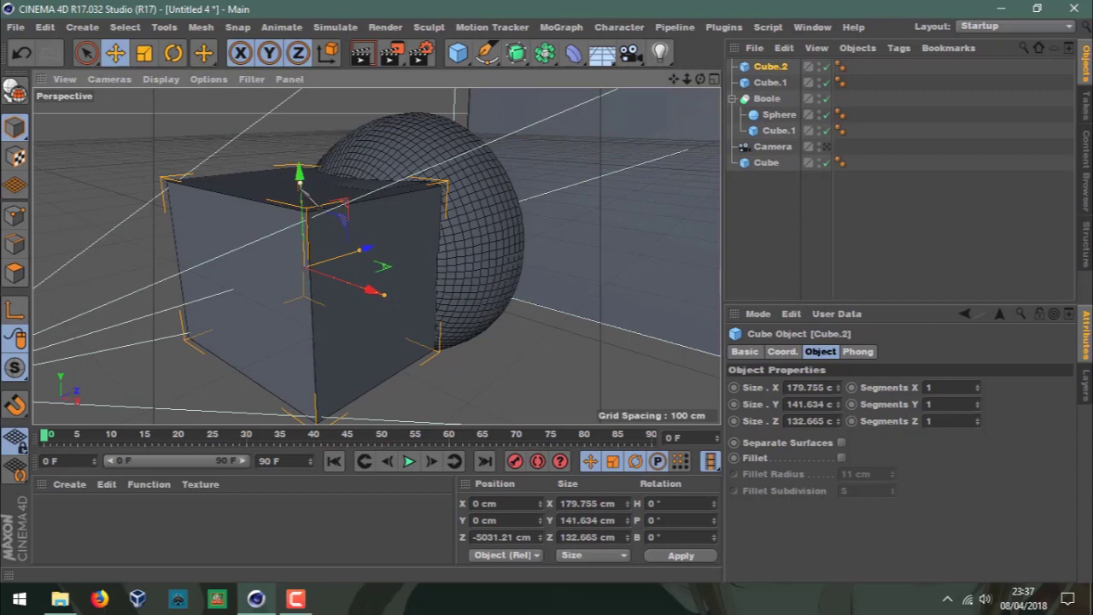
pyautogui.moveTo(303, 190); pyautogui.dragTo(302, 177)
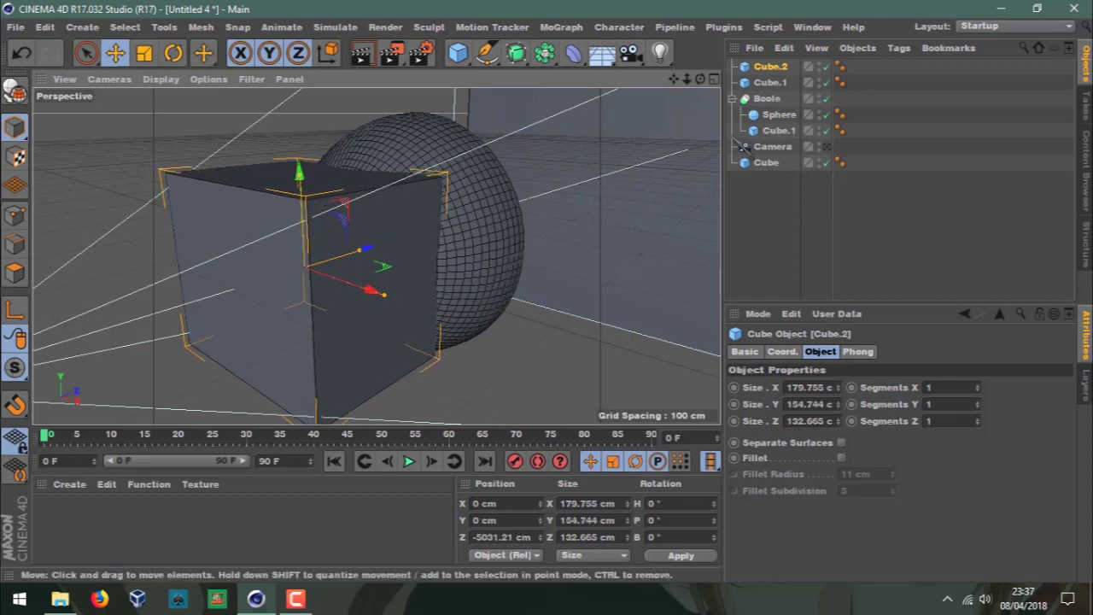
# Add Boole.1 holding Cube.1 above Cube.2 to leave a hollow square frame, then collapse it.
pyautogui.click(551, 53)
pyautogui.click(856, 75)
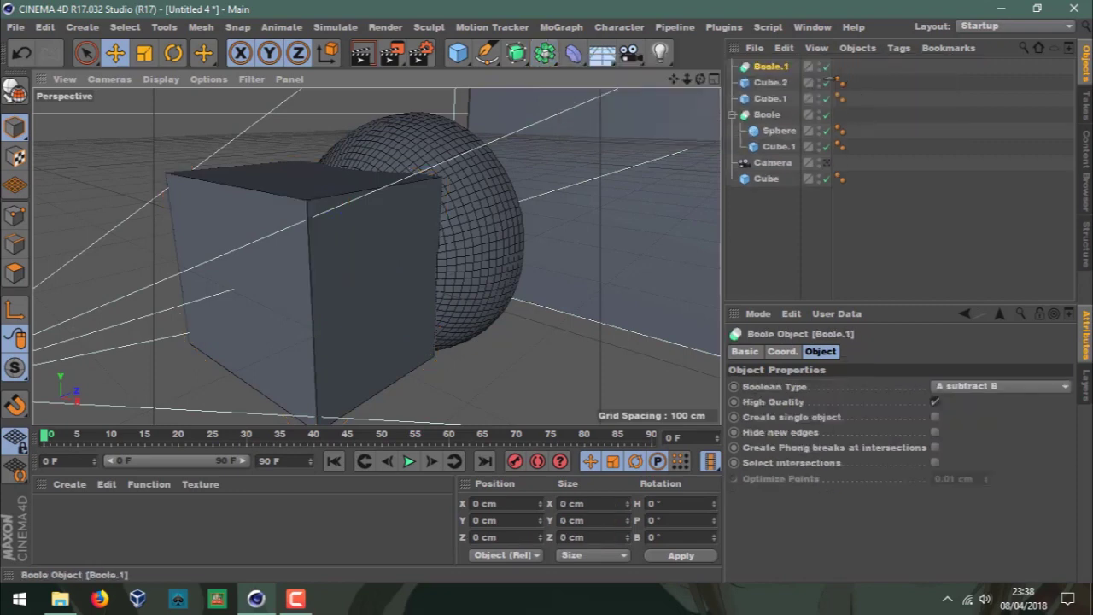
pyautogui.moveTo(752, 88); pyautogui.dragTo(787, 69)
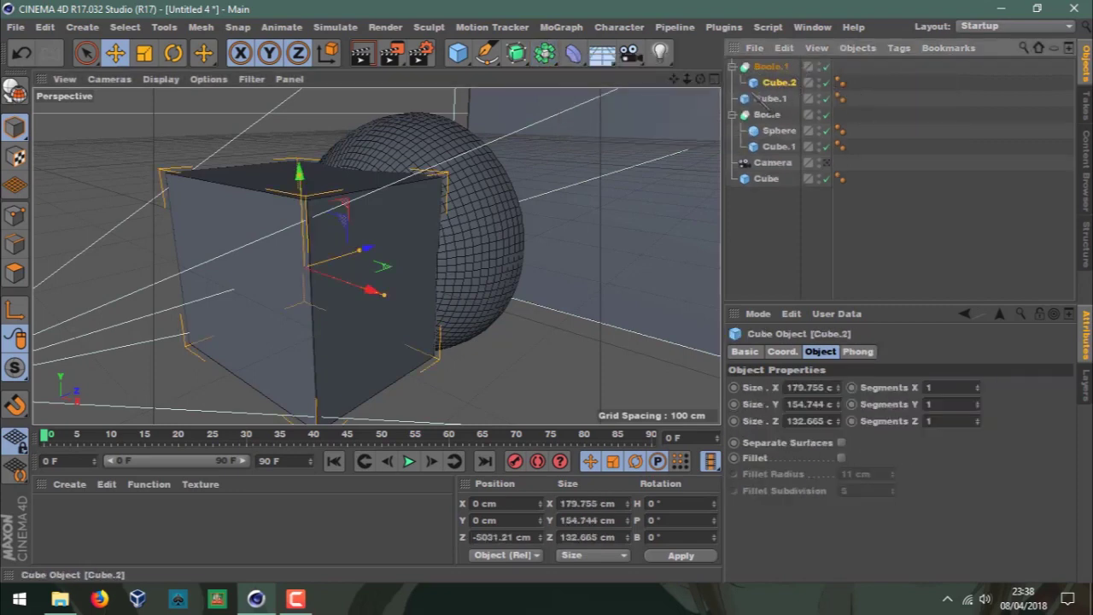
pyautogui.moveTo(779, 66); pyautogui.dragTo(779, 66)
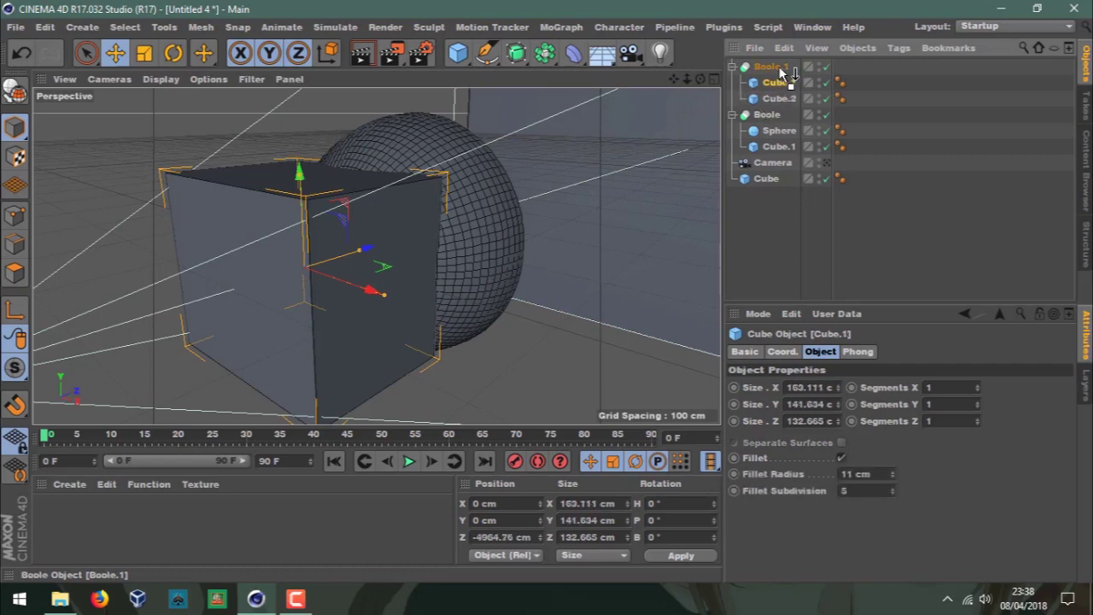
pyautogui.click(732, 67)
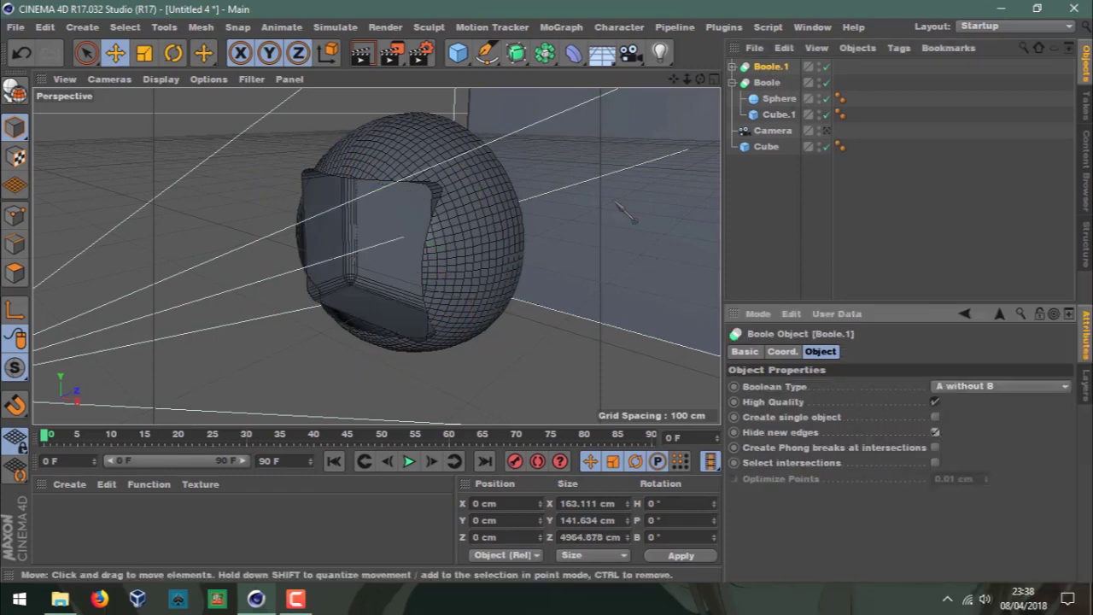
pyautogui.scroll(2, 293, 189)
pyautogui.scroll(2, 292, 189)
pyautogui.scroll(2, 293, 189)
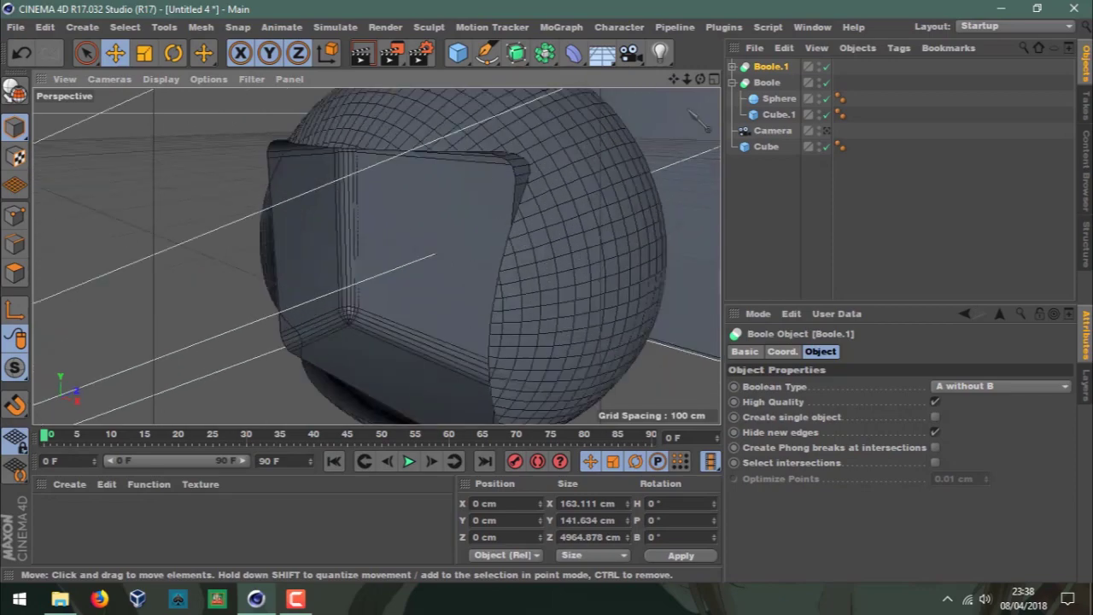
pyautogui.moveTo(701, 78); pyautogui.dragTo(597, 111)
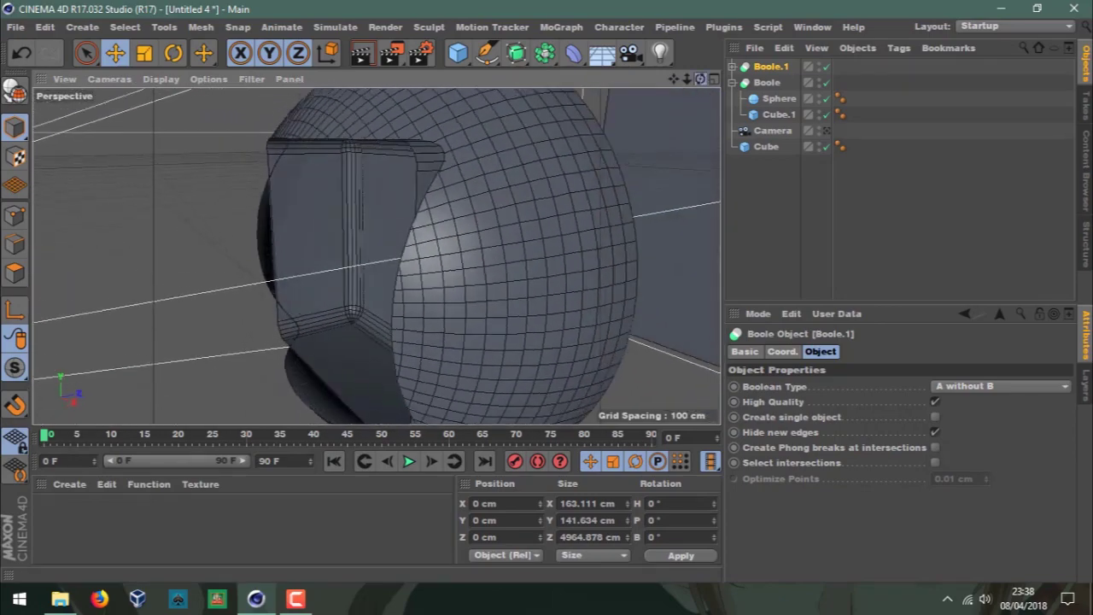
pyautogui.moveTo(693, 96); pyautogui.dragTo(752, 126)
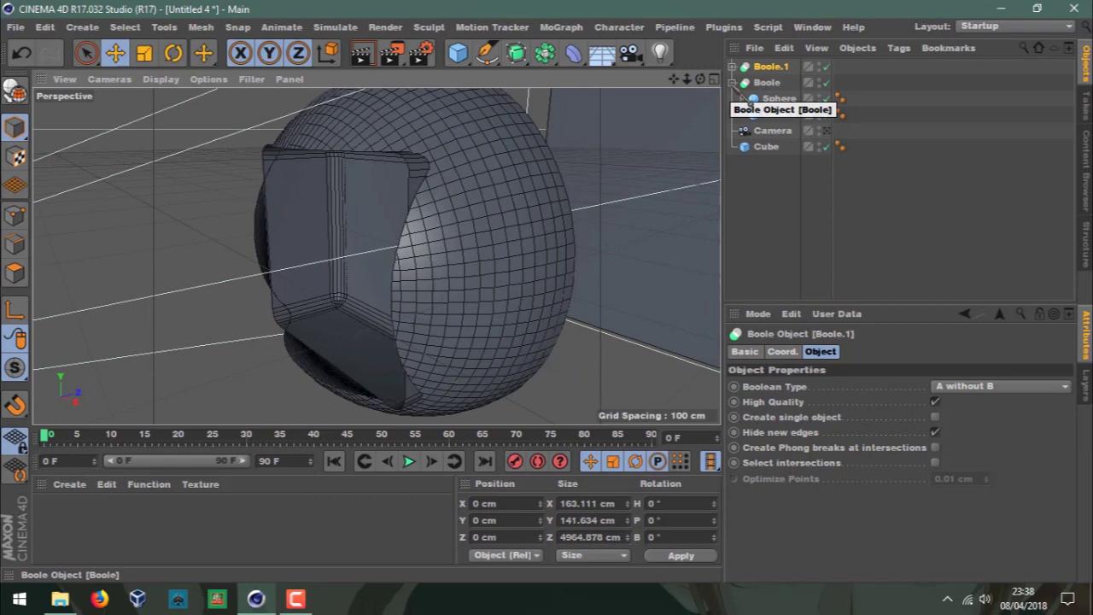
# Make the first Boole editable and expand it to reveal its Sphere.
pyautogui.click(732, 83)
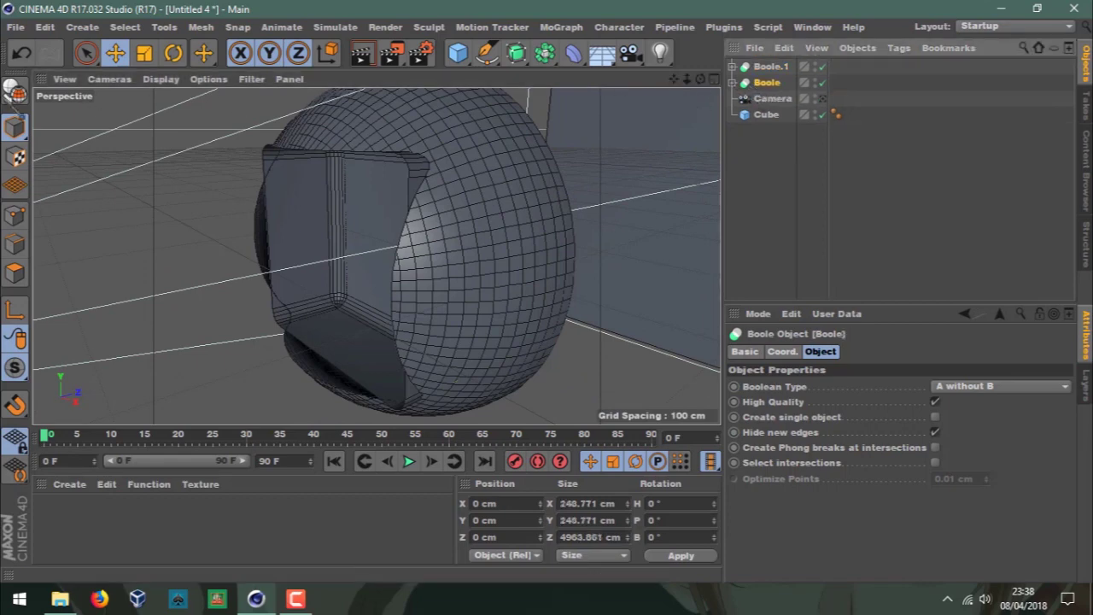
pyautogui.click(15, 90)
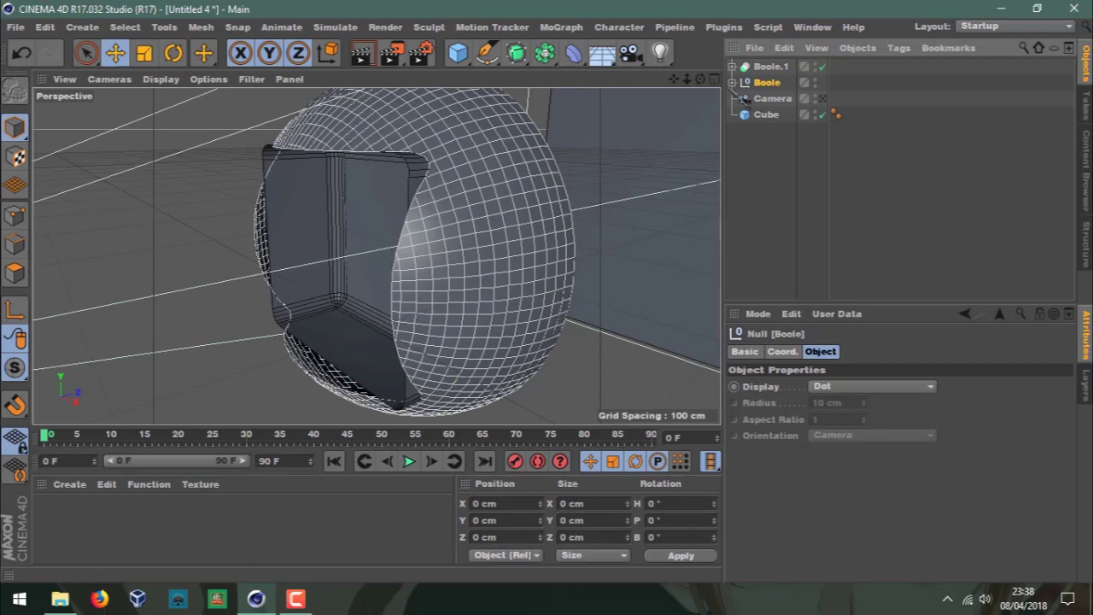
pyautogui.click(732, 83)
# Flatten the Sphere along Y to about 51% (Size Y 51.17 cm).
pyautogui.click(768, 99)
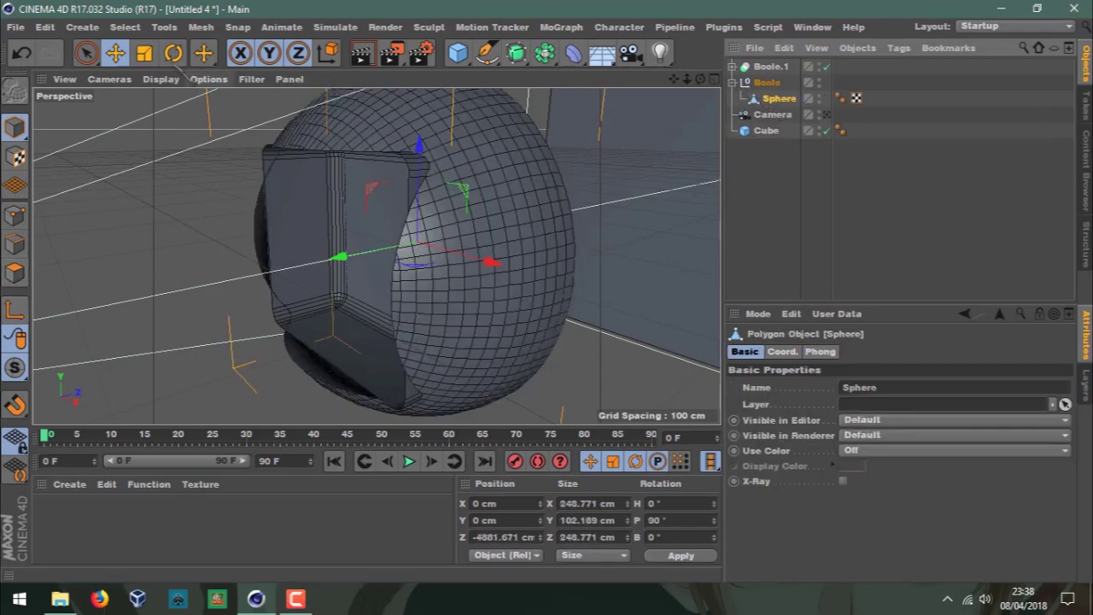
pyautogui.click(144, 53)
pyautogui.moveTo(337, 258); pyautogui.dragTo(378, 250)
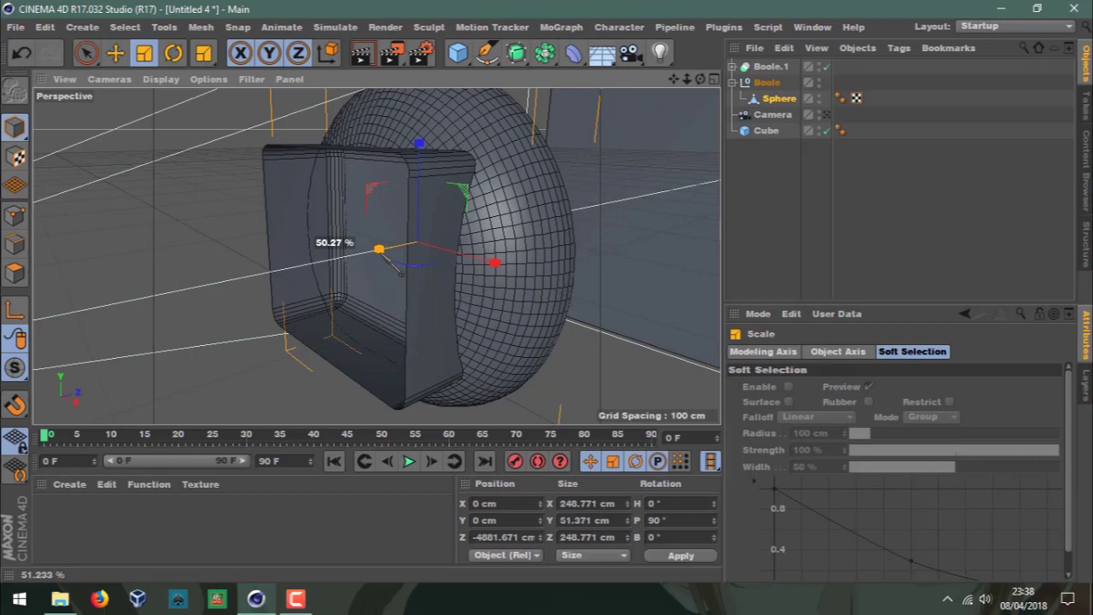
pyautogui.moveTo(391, 263); pyautogui.dragTo(389, 264)
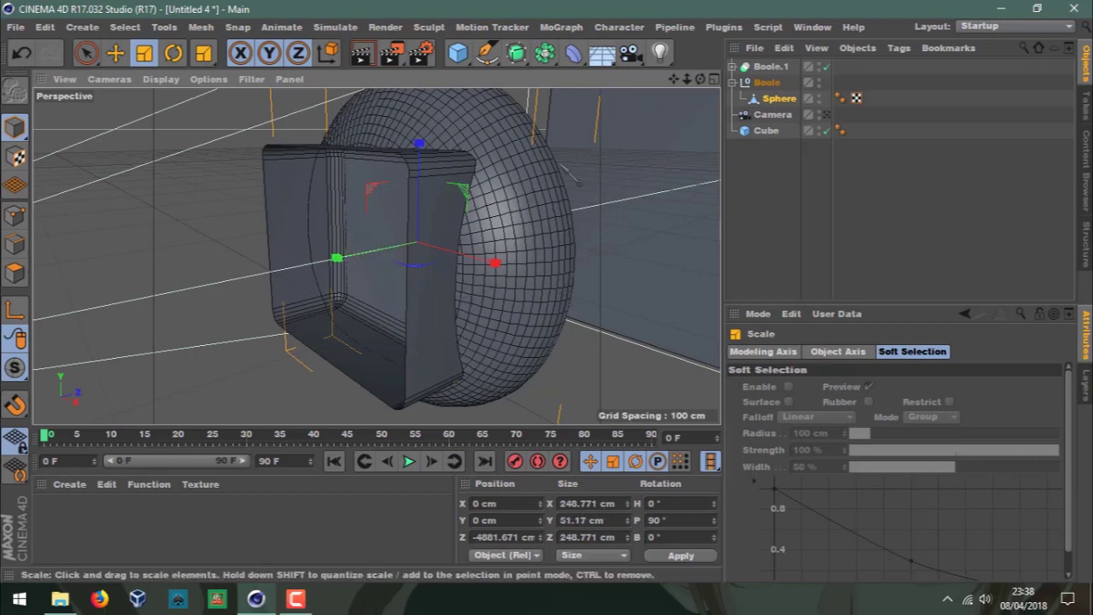
pyautogui.moveTo(701, 79); pyautogui.dragTo(715, 94)
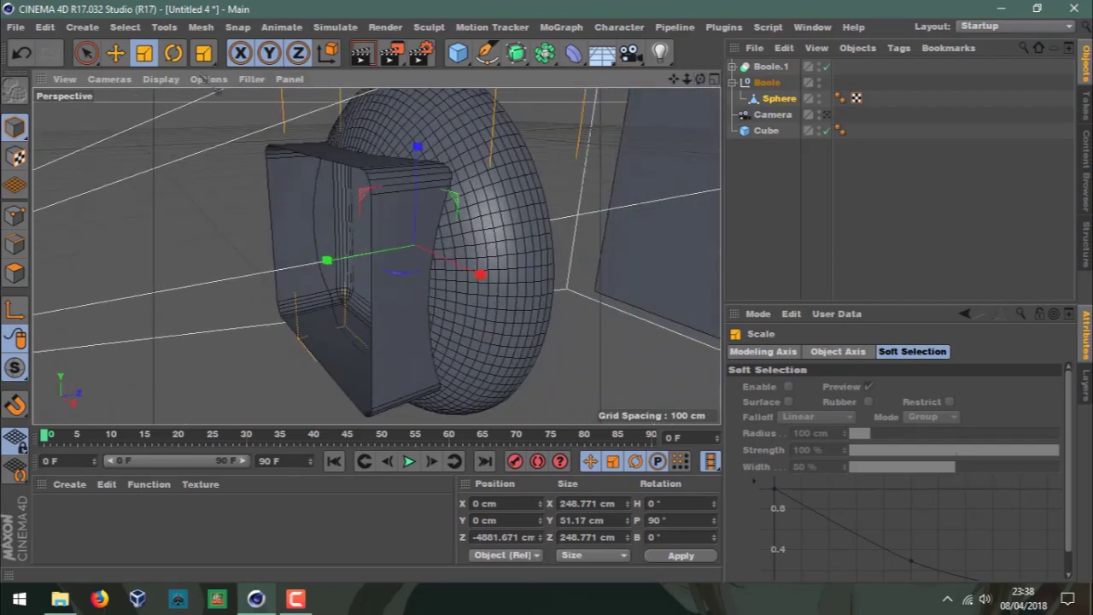
# Move Cube.1 inside Boole.1 along Z to about -4995 cm.
pyautogui.click(733, 67)
pyautogui.click(765, 88)
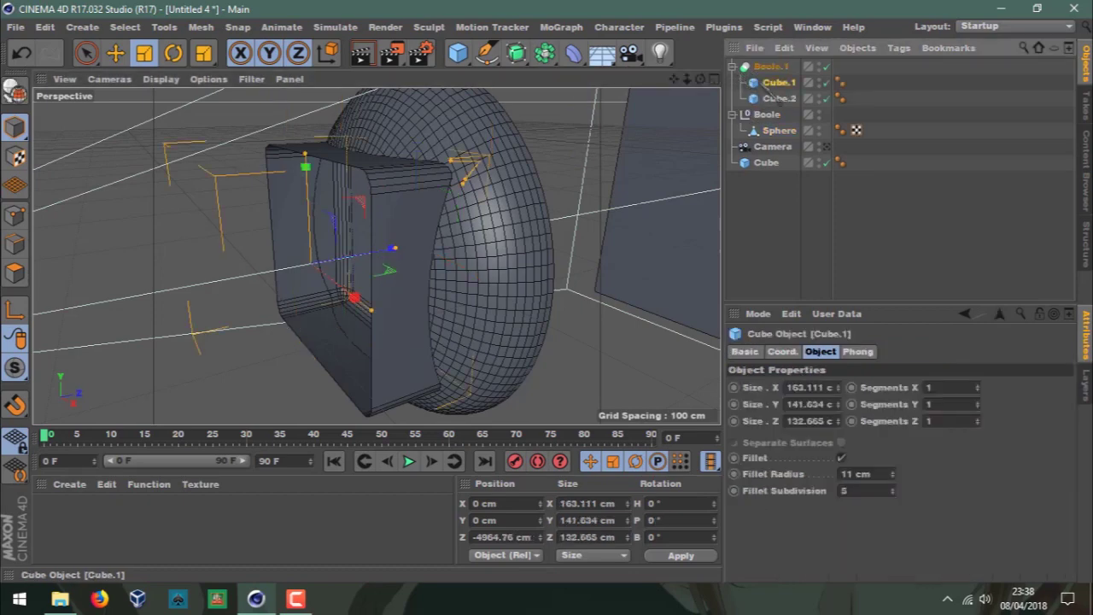
pyautogui.click(116, 53)
pyautogui.click(772, 83)
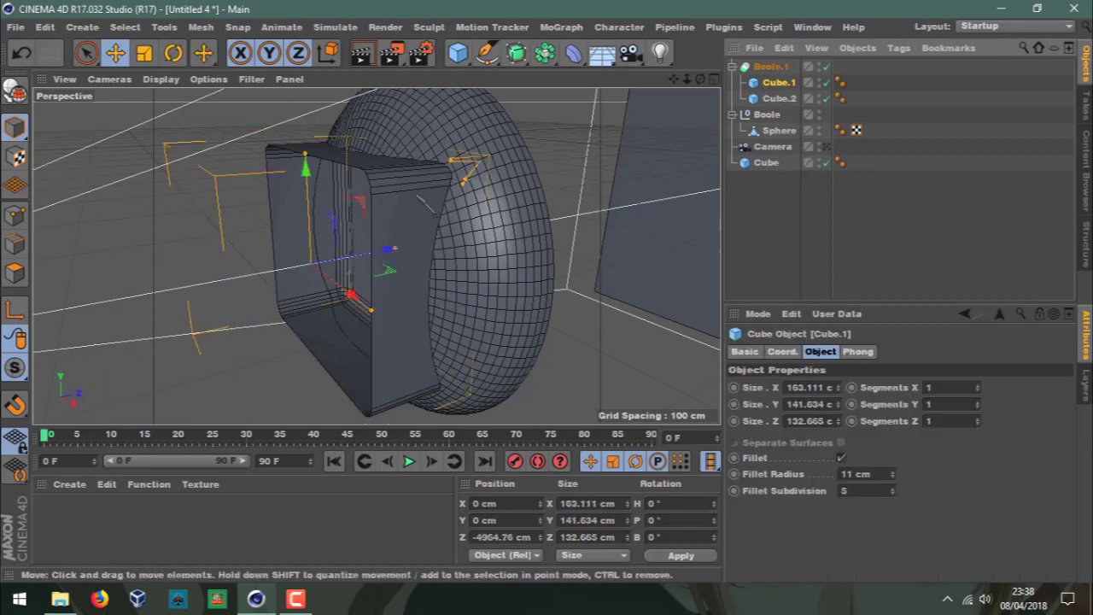
pyautogui.moveTo(384, 260); pyautogui.dragTo(352, 266)
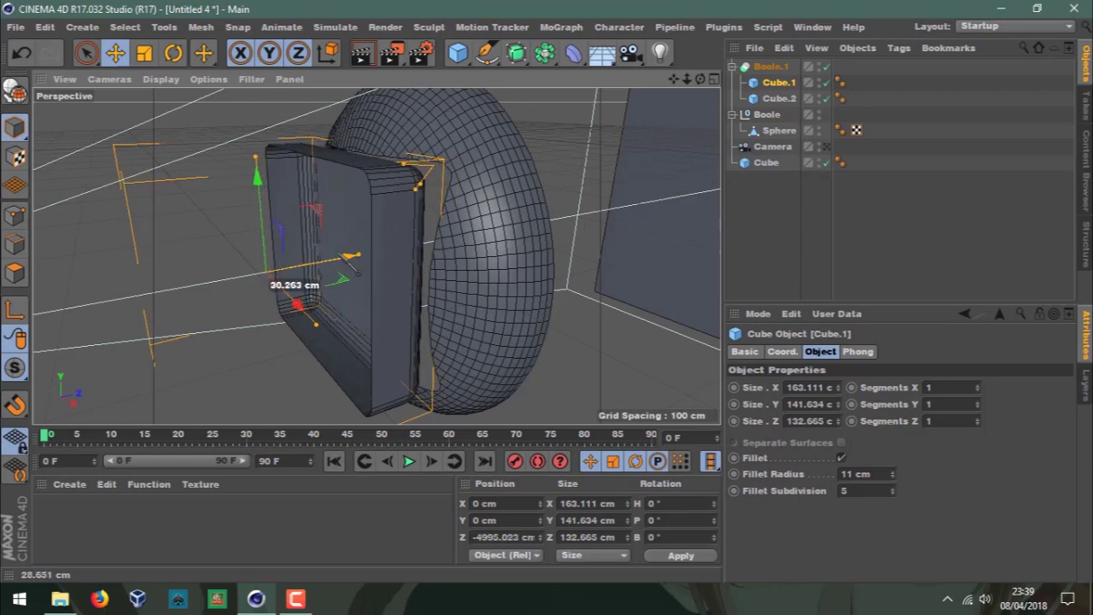
# Nudge Cube.2 inside Boole.1 along Z to about -5022 cm.
pyautogui.click(770, 66)
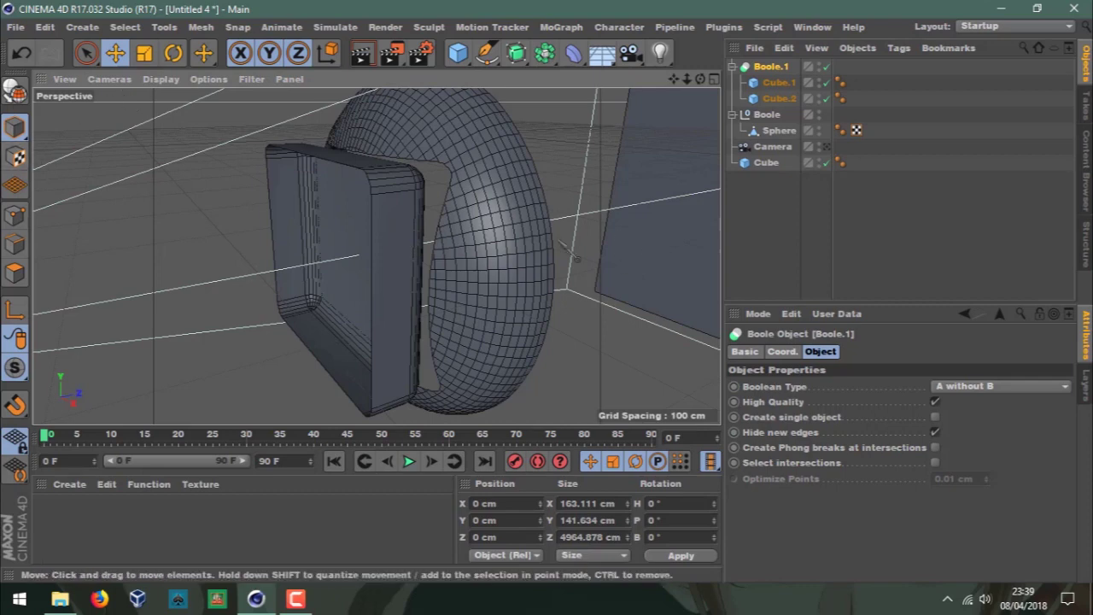
pyautogui.click(779, 98)
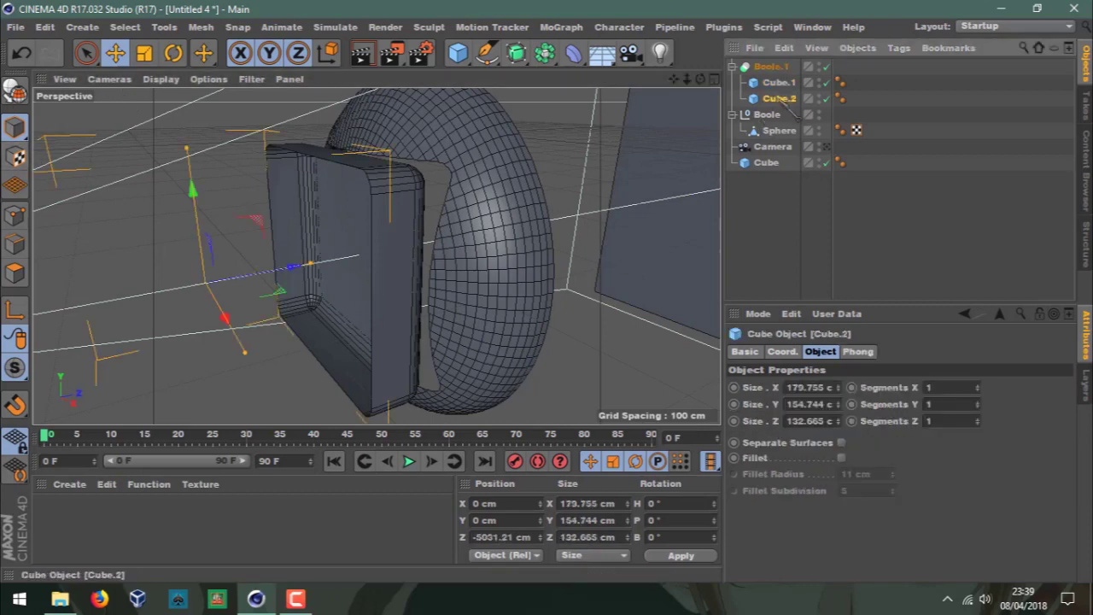
pyautogui.moveTo(205, 290); pyautogui.dragTo(220, 292)
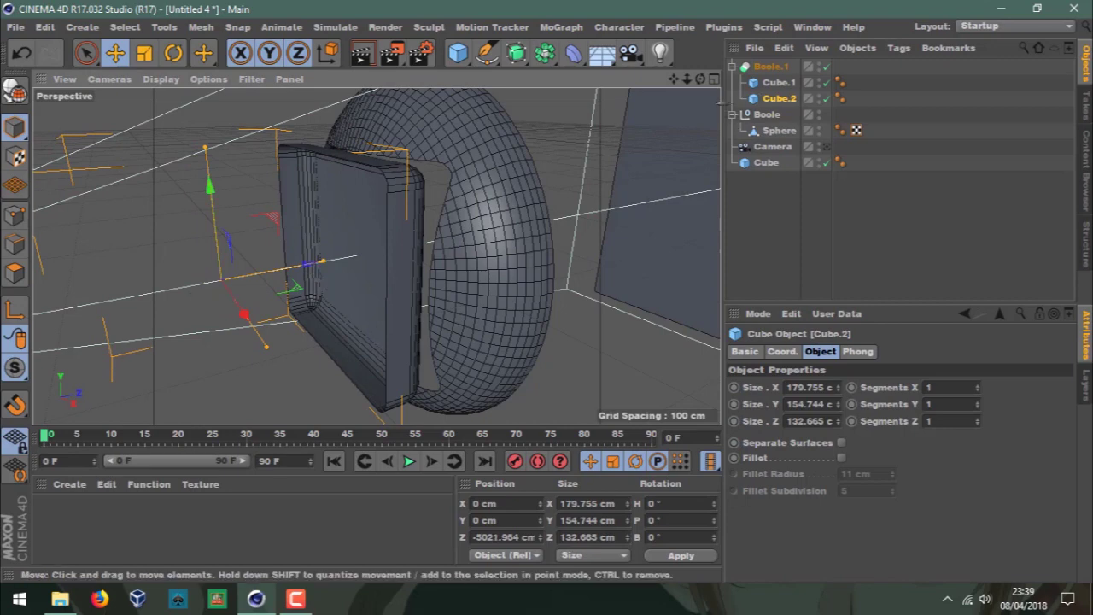
# Move the whole Boole.1 frame along Z to -4894.105 cm, into the dome's face.
pyautogui.click(732, 67)
pyautogui.click(771, 67)
pyautogui.scroll(5, 376, 256)
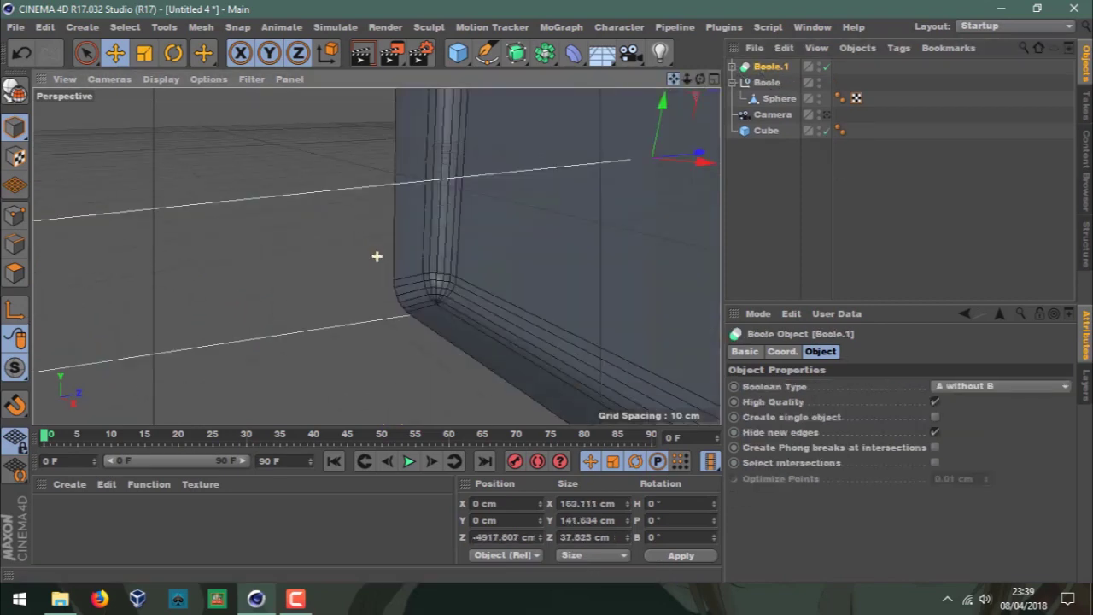
pyautogui.scroll(-5, 376, 256)
pyautogui.keyDown('alt'); pyautogui.moveTo(377, 256); pyautogui.dragTo(427, 257); pyautogui.keyUp('alt')
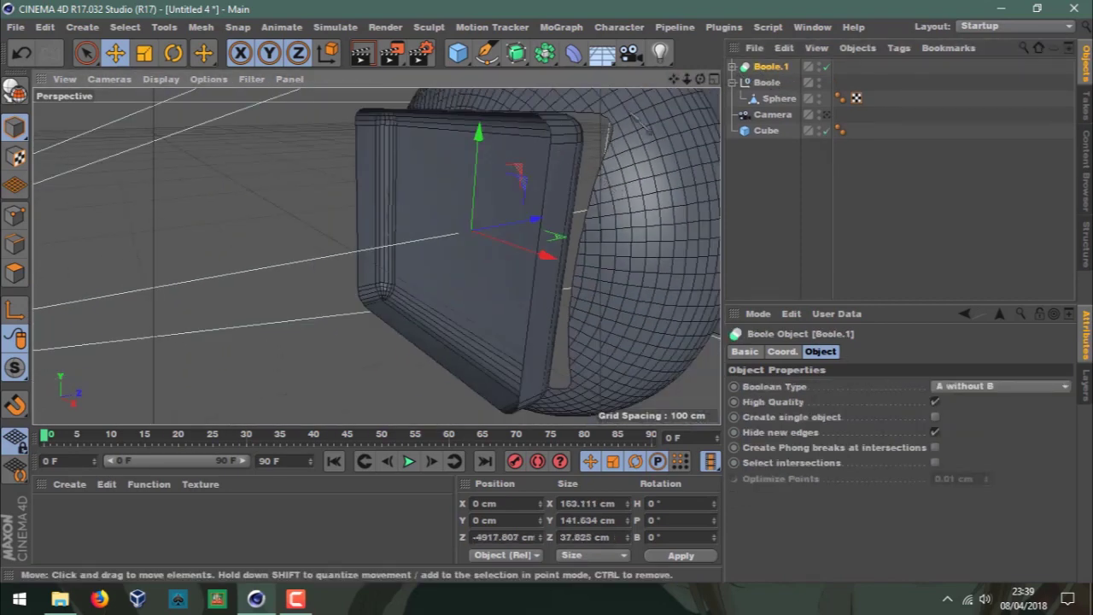
pyautogui.moveTo(642, 124)
pyautogui.keyDown('alt'); pyautogui.mouseDown()
pyautogui.moveTo(472, 265)
pyautogui.moveTo(494, 262)
pyautogui.mouseUp(); pyautogui.keyUp('alt')
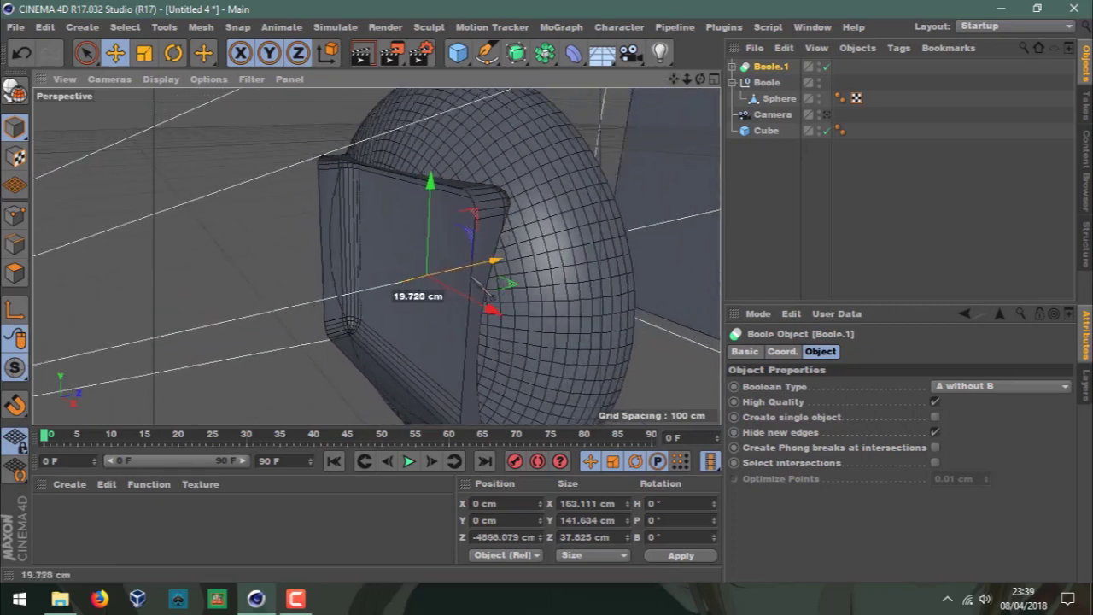
pyautogui.moveTo(478, 281); pyautogui.dragTo(485, 285)
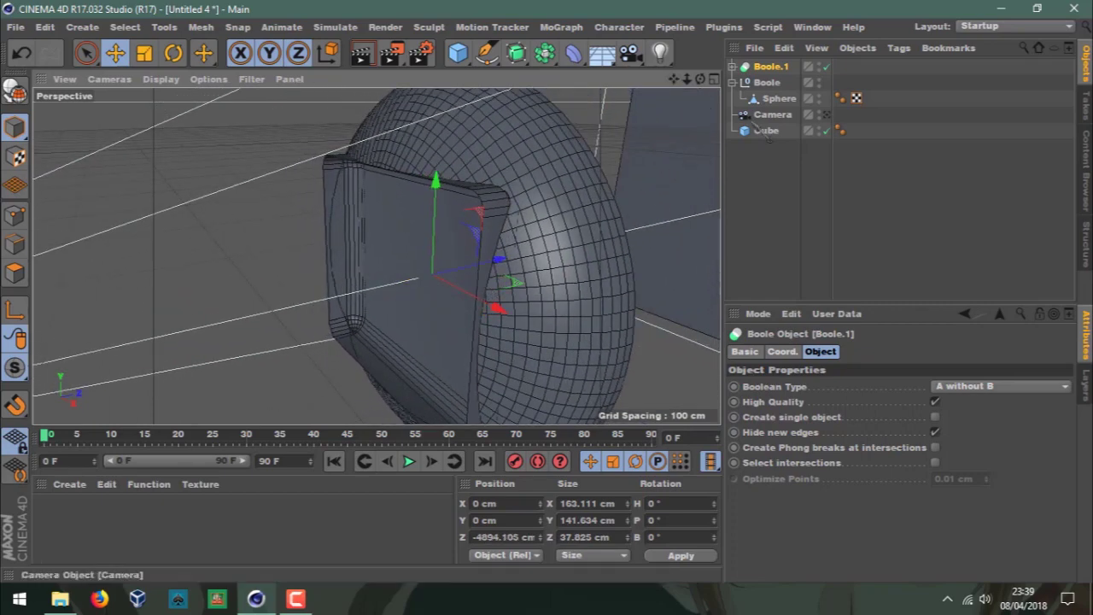
pyautogui.moveTo(700, 79)
pyautogui.mouseDown()
pyautogui.moveTo(649, 86)
pyautogui.moveTo(694, 82)
pyautogui.mouseUp()
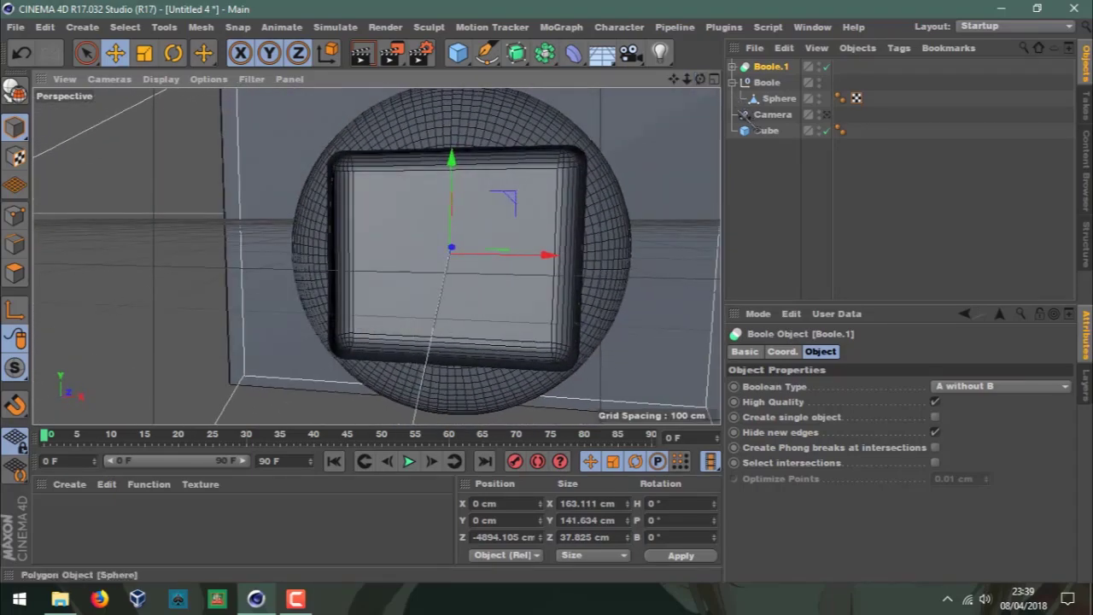
# Render a preview and shift Boole.1 along Z to -4880.577 cm.
pyautogui.click(362, 55)
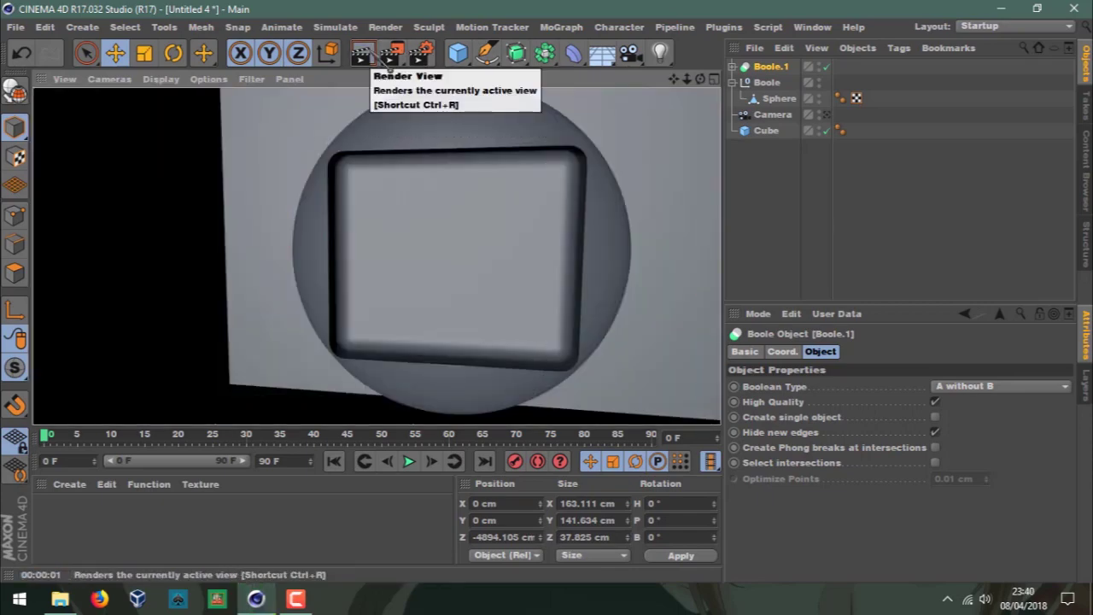
pyautogui.moveTo(673, 78)
pyautogui.mouseDown()
pyautogui.moveTo(657, 80)
pyautogui.moveTo(675, 82)
pyautogui.mouseUp()
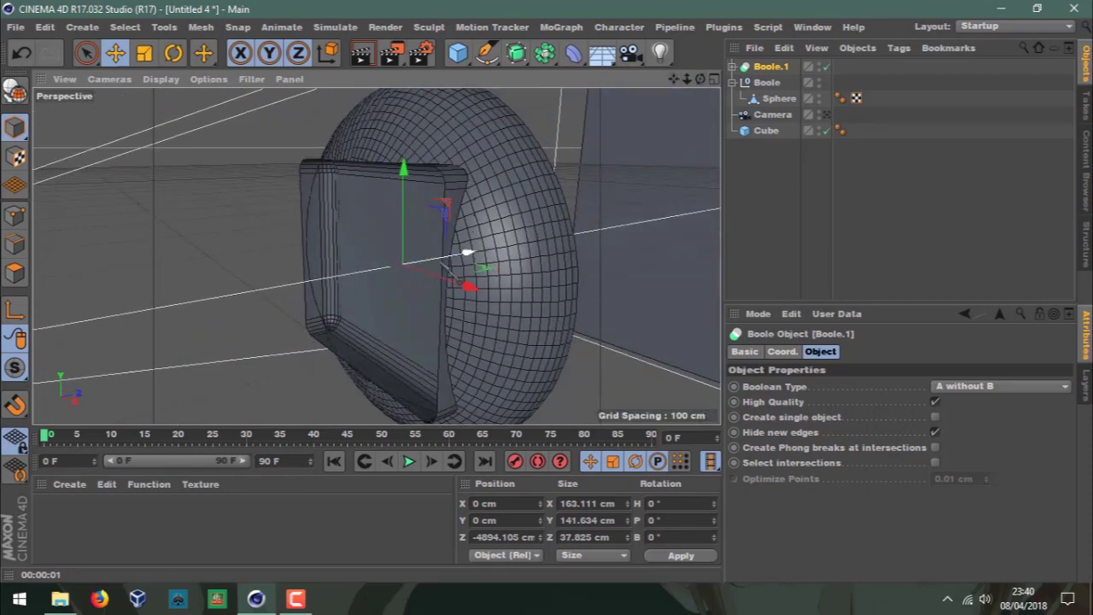
pyautogui.moveTo(454, 248); pyautogui.dragTo(471, 281)
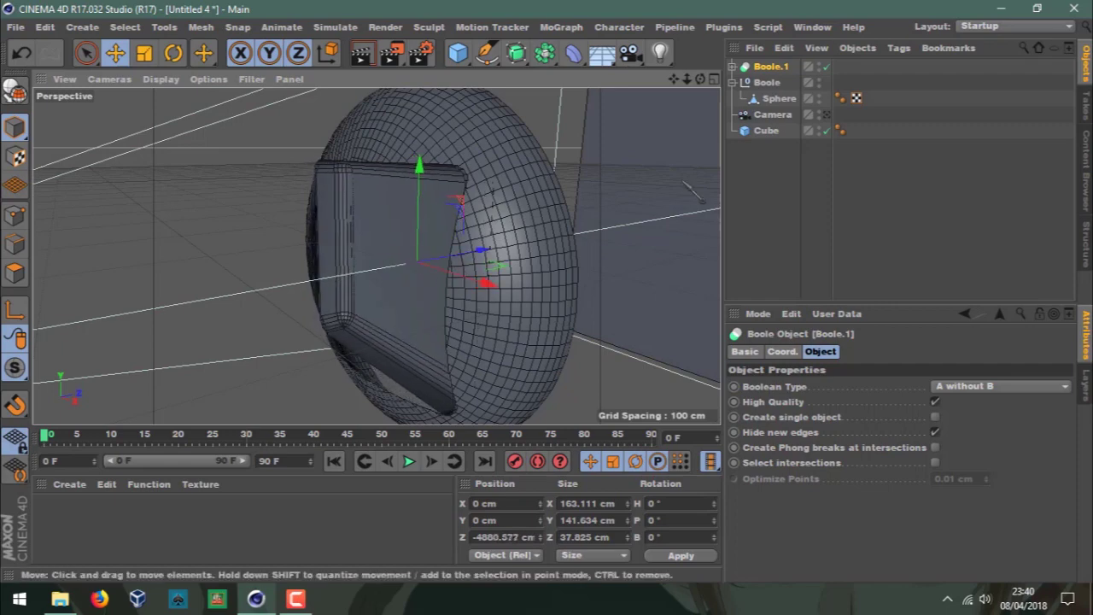
# Move the Sphere out of the Boole null and delete the empty null.
pyautogui.moveTo(757, 144); pyautogui.dragTo(757, 160)
pyautogui.click(767, 83)
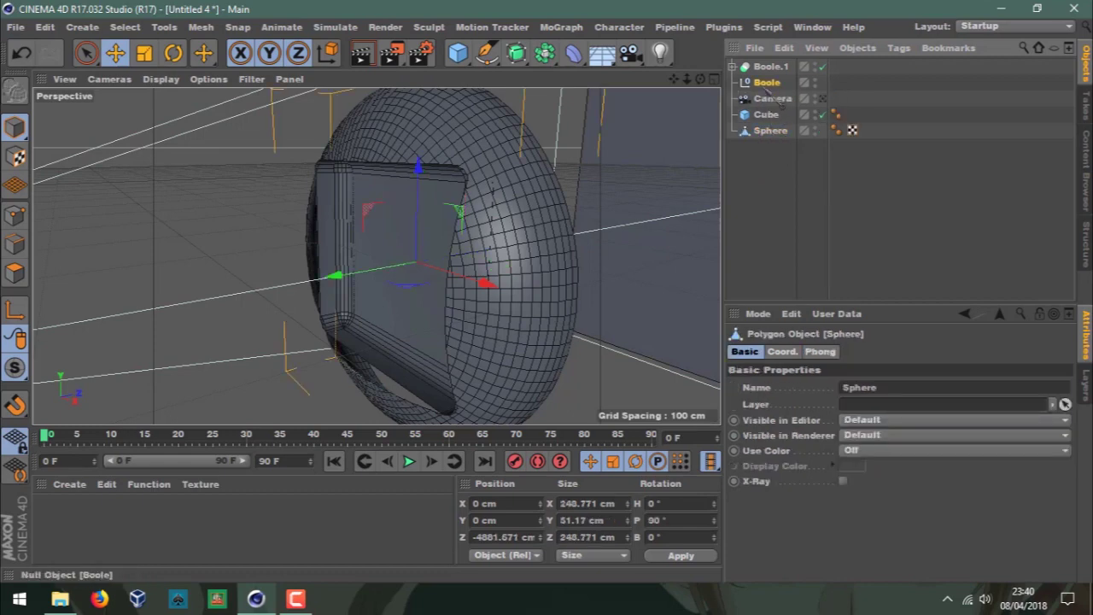
pyautogui.press('Delete')
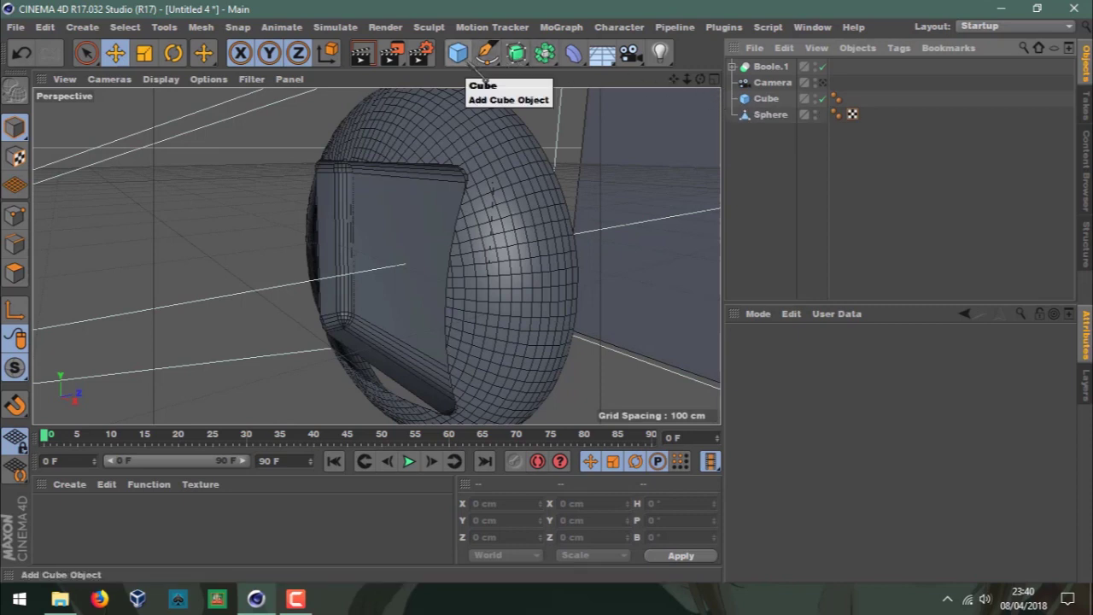
# Add a new sphere, move it toward the camera, and give it 100 segments.
pyautogui.click(483, 78)
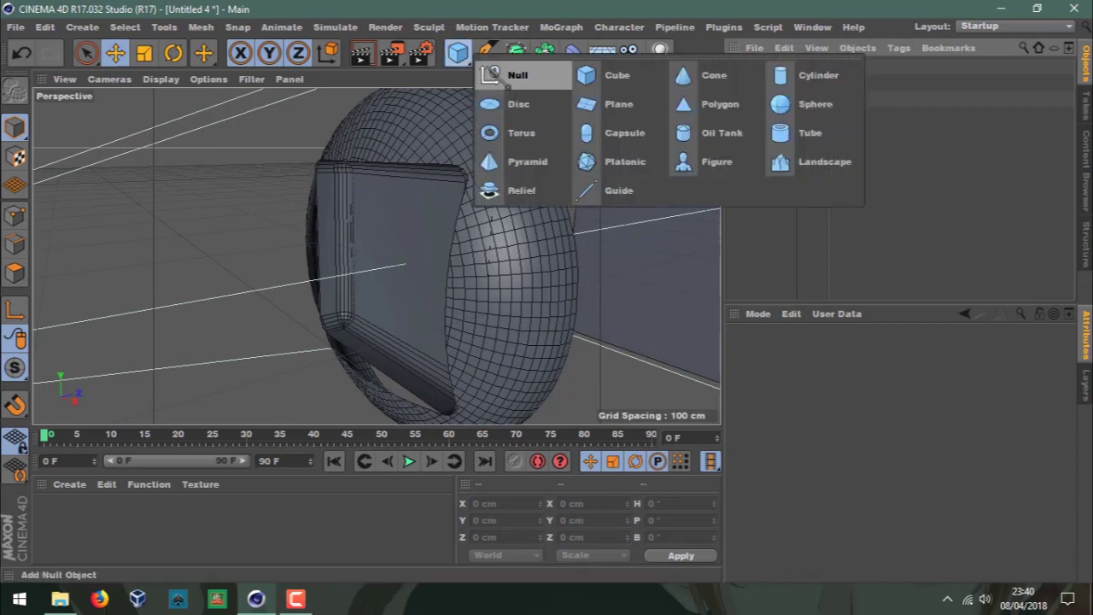
pyautogui.click(781, 110)
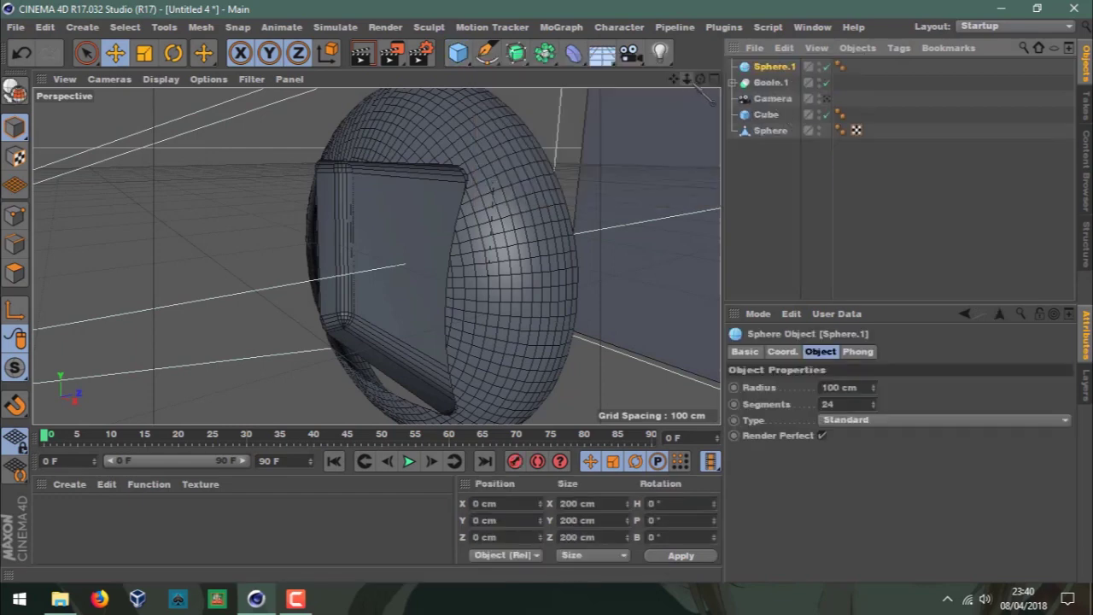
pyautogui.moveTo(700, 79)
pyautogui.mouseDown()
pyautogui.moveTo(649, 81)
pyautogui.moveTo(687, 79)
pyautogui.moveTo(675, 94)
pyautogui.mouseUp()
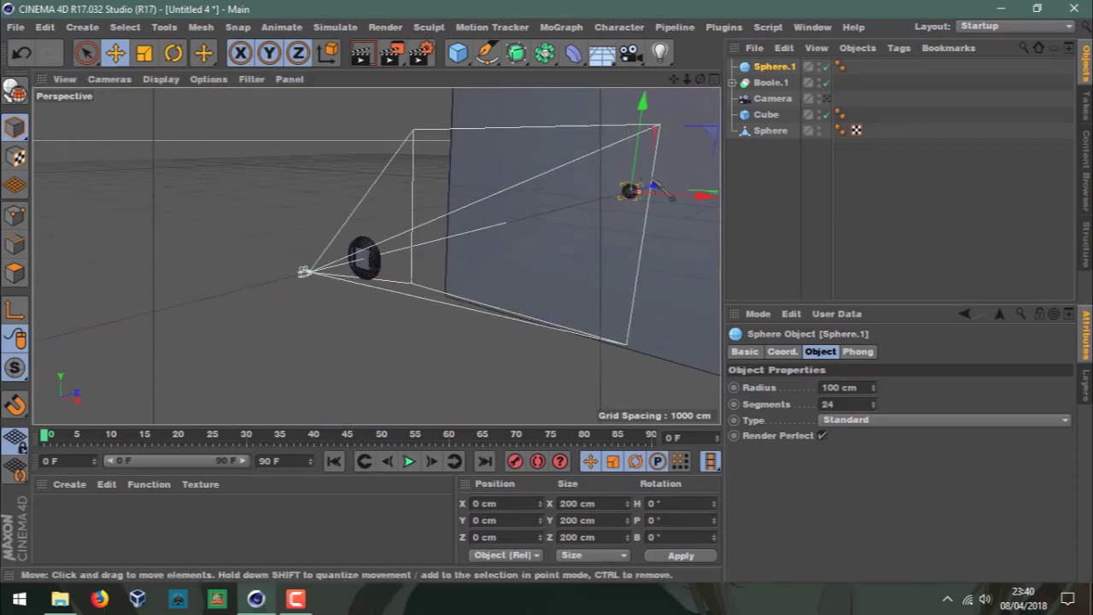
pyautogui.moveTo(653, 186); pyautogui.dragTo(403, 248)
pyautogui.moveTo(688, 79); pyautogui.dragTo(649, 94)
pyautogui.click(827, 404)
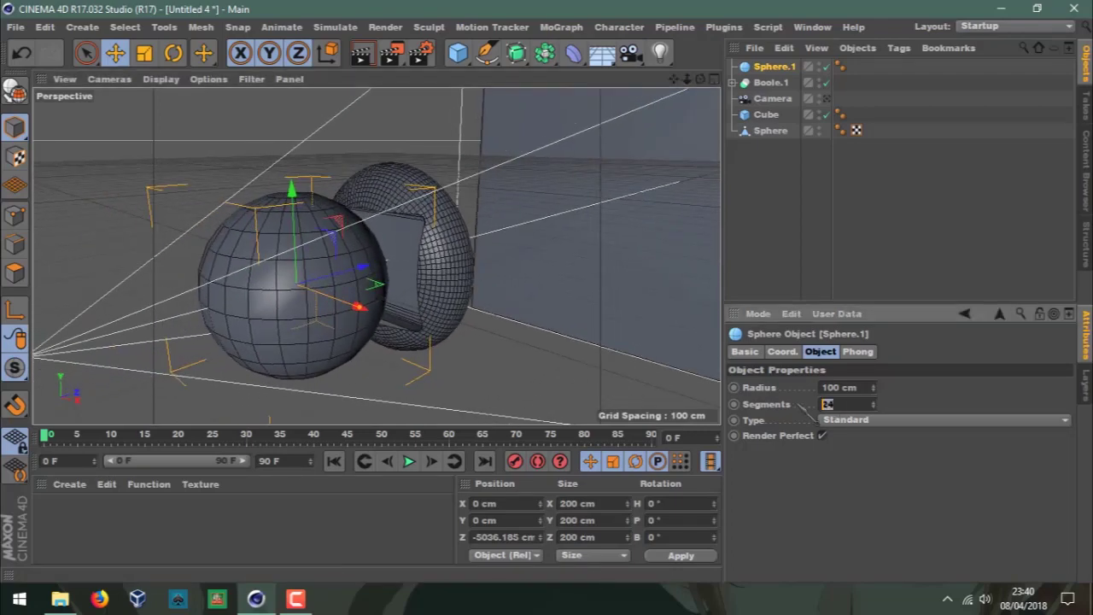
pyautogui.write('100')
pyautogui.press('Return')
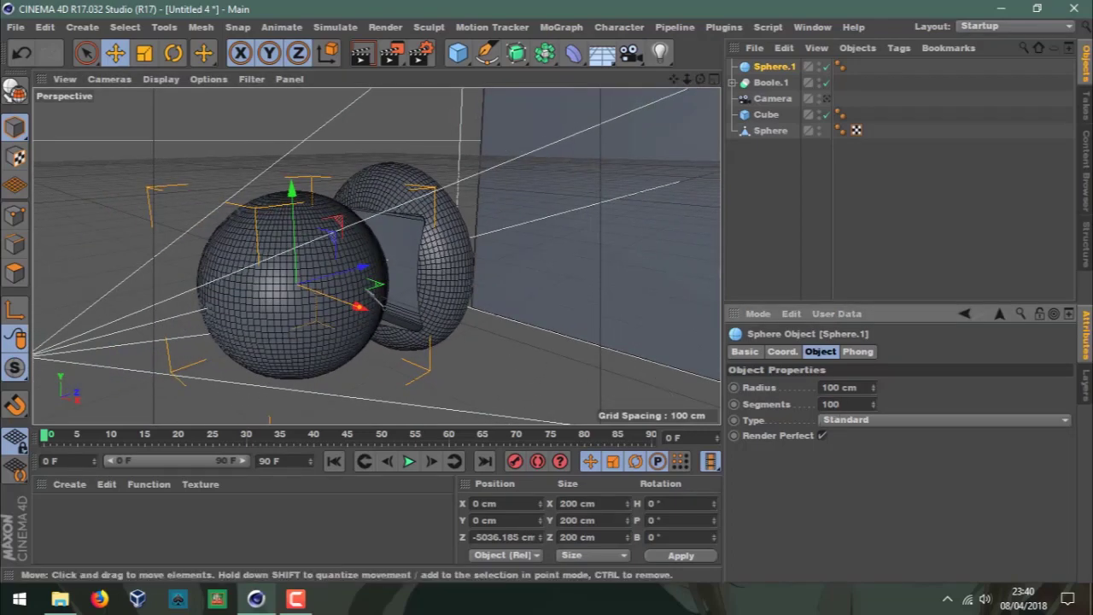
# Shrink Sphere.1 to about 40.8 cm radius and place it in the cavity at Z -4964.023 cm.
pyautogui.click(826, 99)
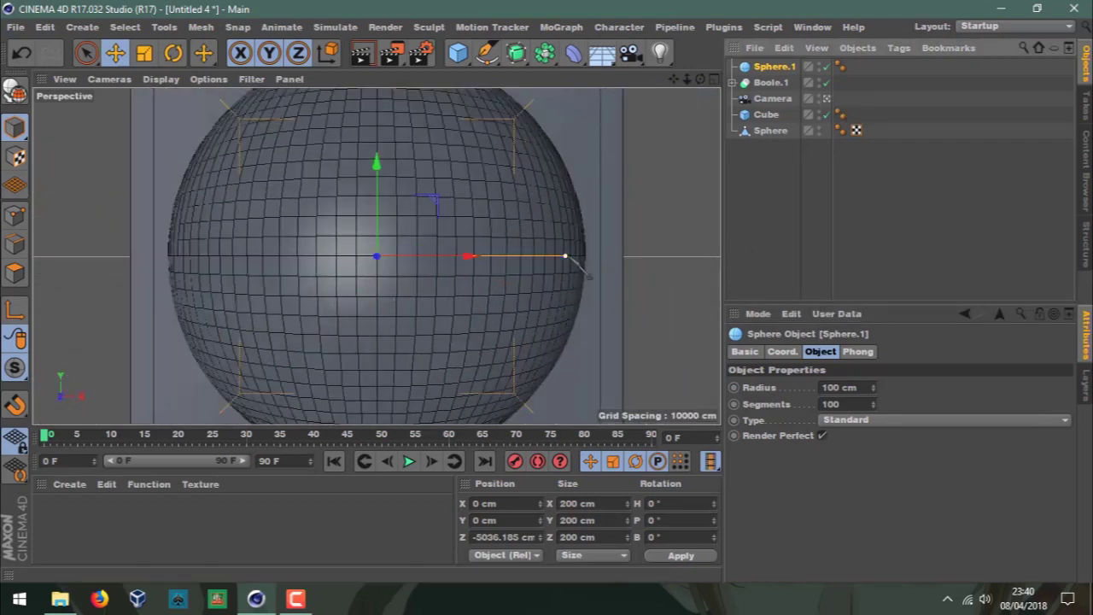
pyautogui.moveTo(566, 256); pyautogui.dragTo(442, 256)
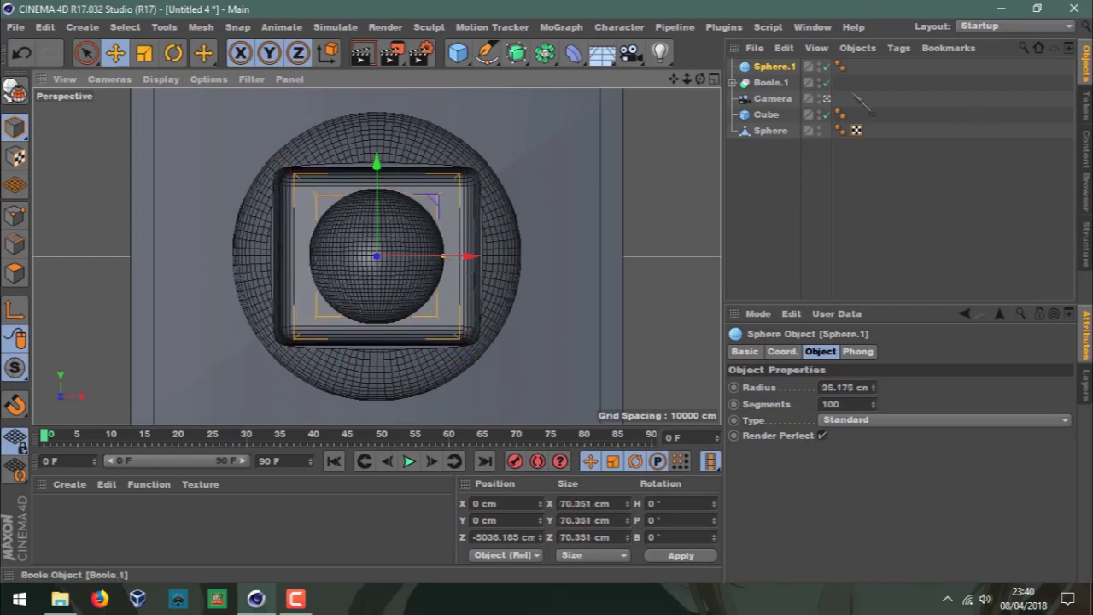
pyautogui.click(826, 98)
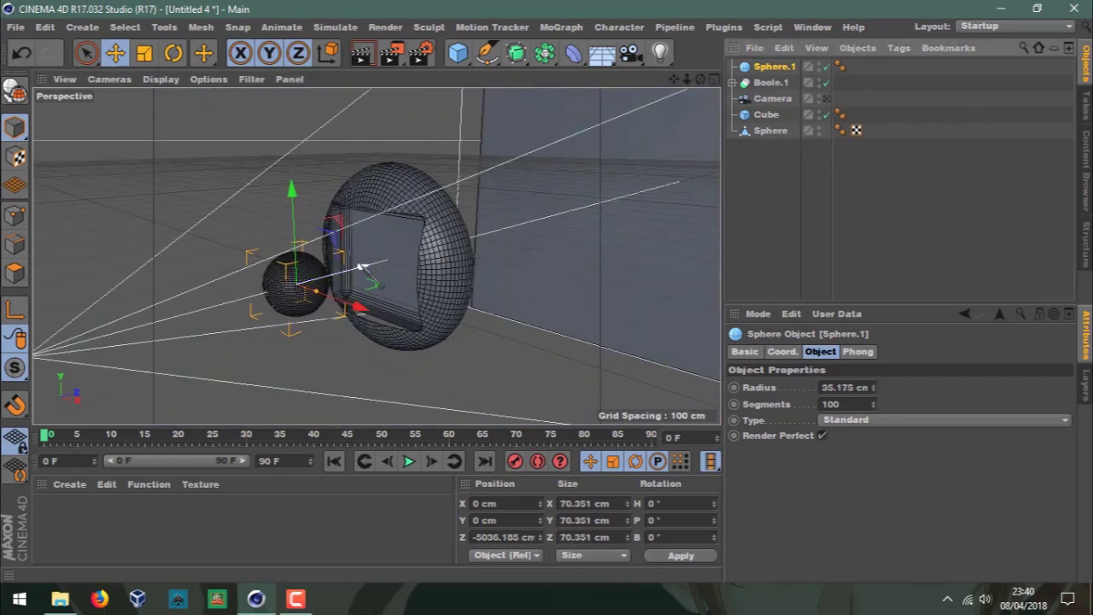
pyautogui.moveTo(362, 268)
pyautogui.mouseDown()
pyautogui.moveTo(423, 272)
pyautogui.moveTo(411, 256)
pyautogui.mouseUp()
pyautogui.click(827, 98)
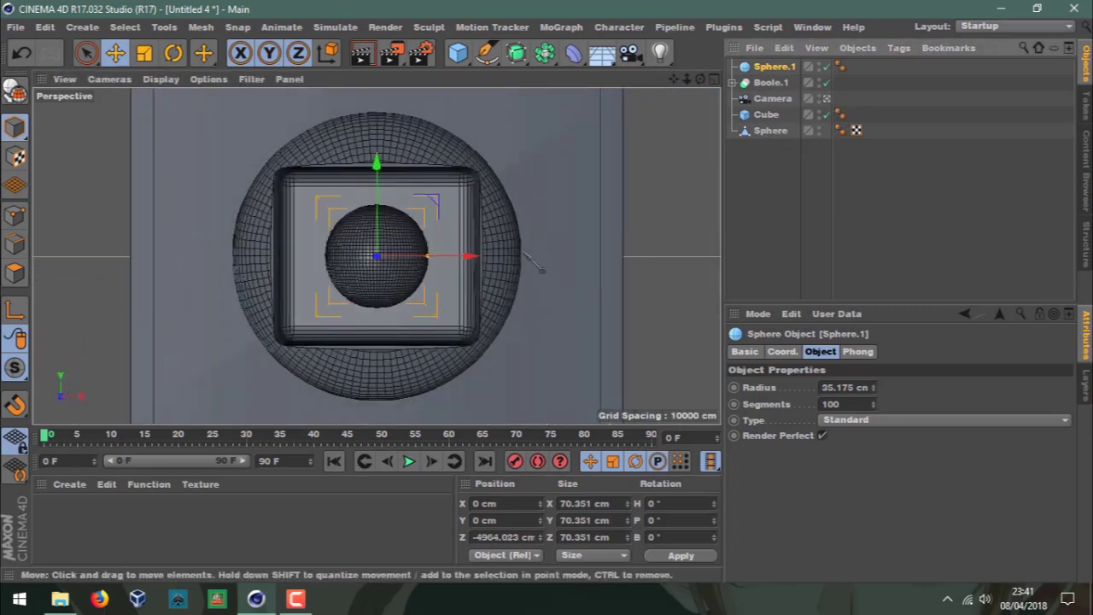
pyautogui.moveTo(427, 256); pyautogui.dragTo(436, 256)
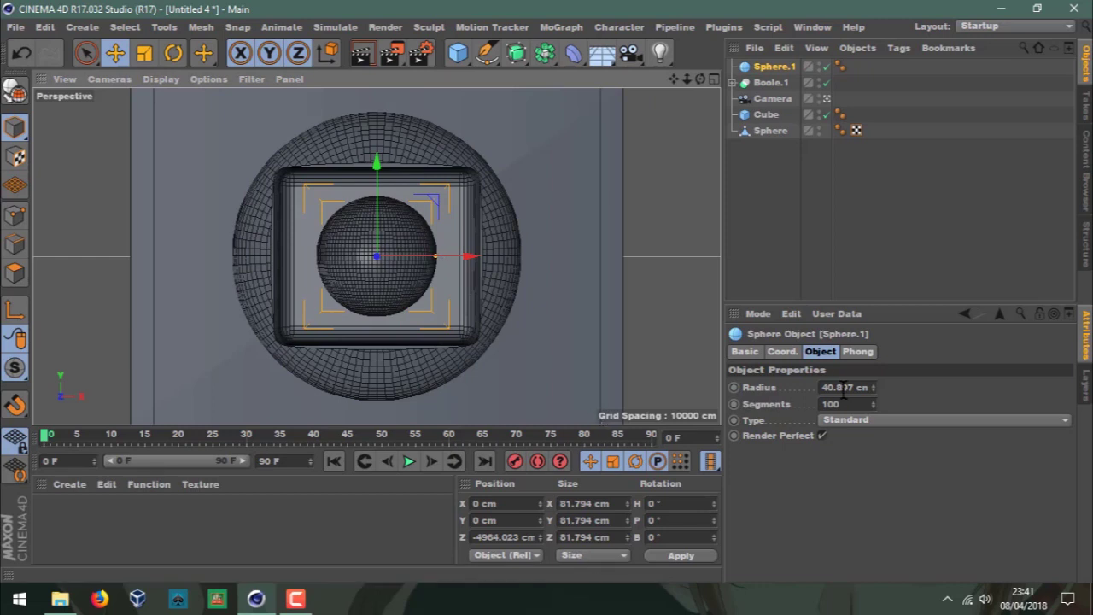
# Make Sphere.1 a hemisphere pitched 90°, render a preview, and create a new material Mat.
pyautogui.click(859, 420)
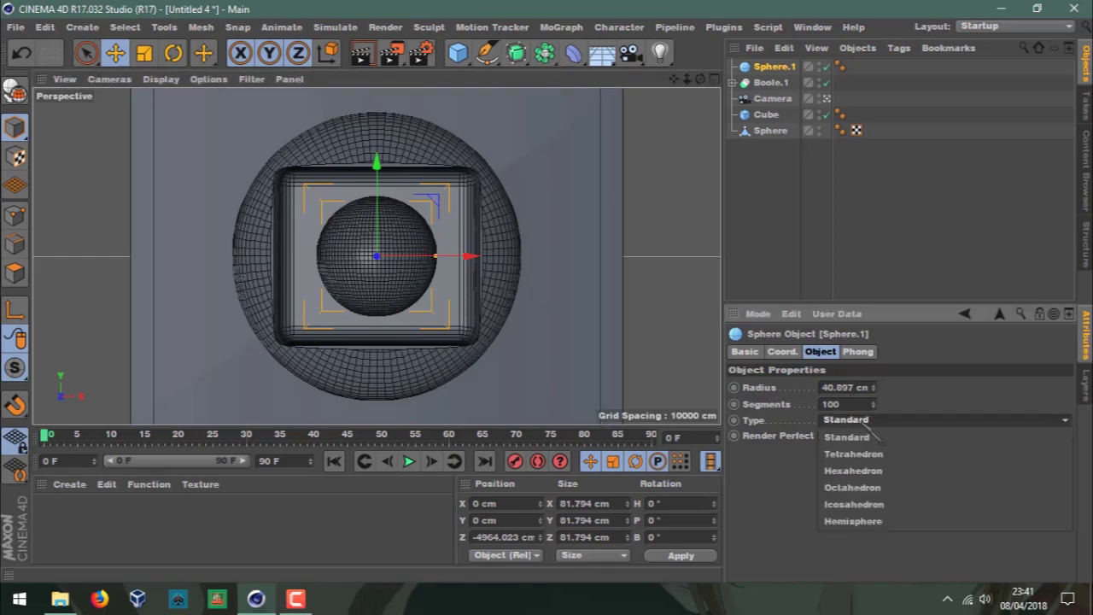
pyautogui.click(854, 521)
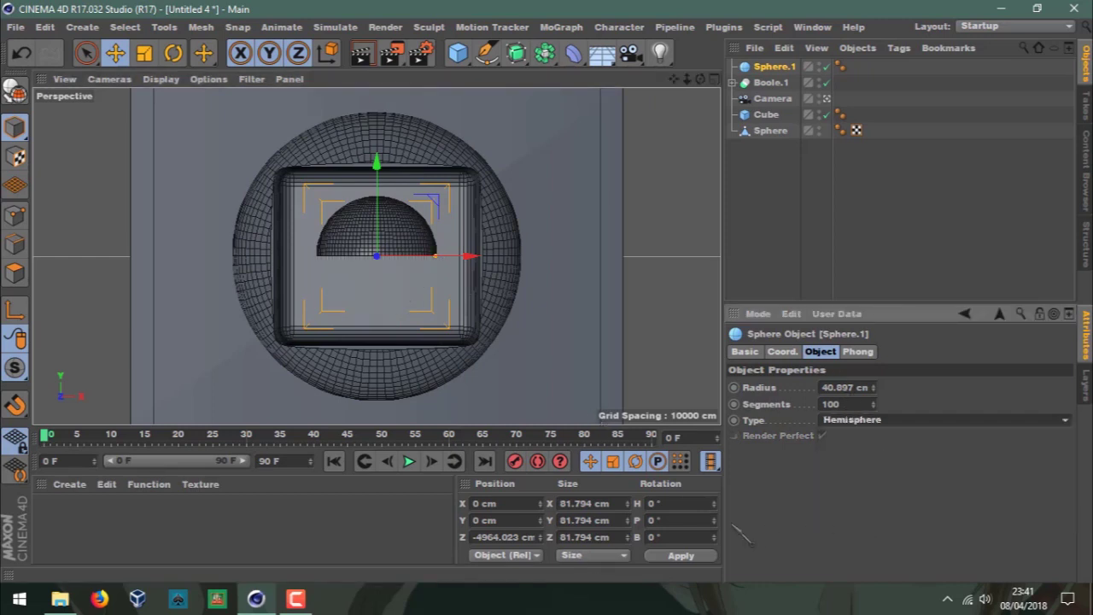
pyautogui.click(662, 518)
pyautogui.write('90')
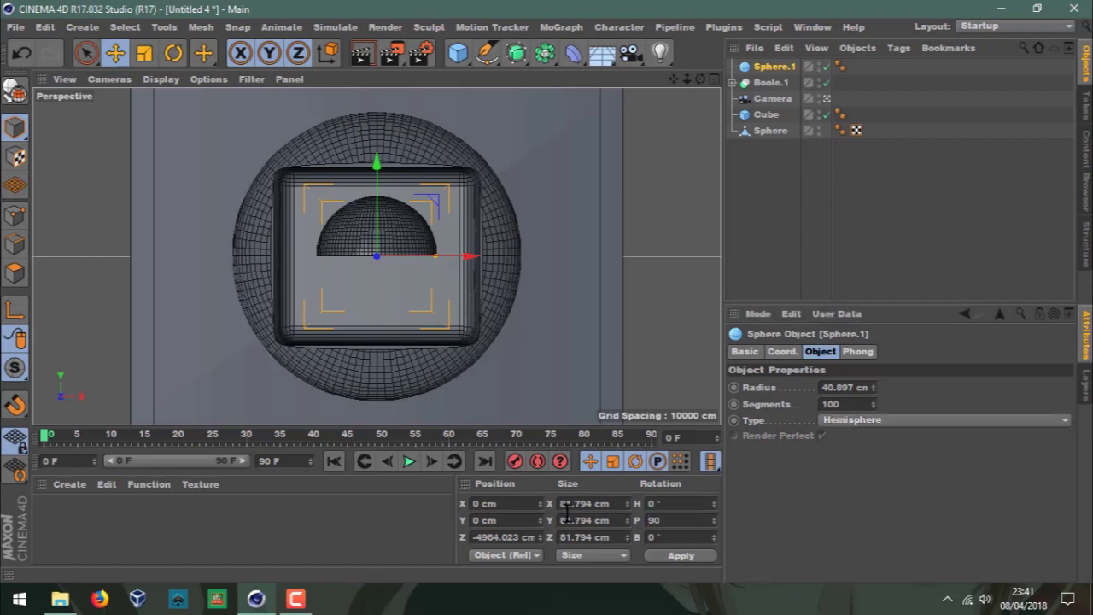
pyautogui.press('Return')
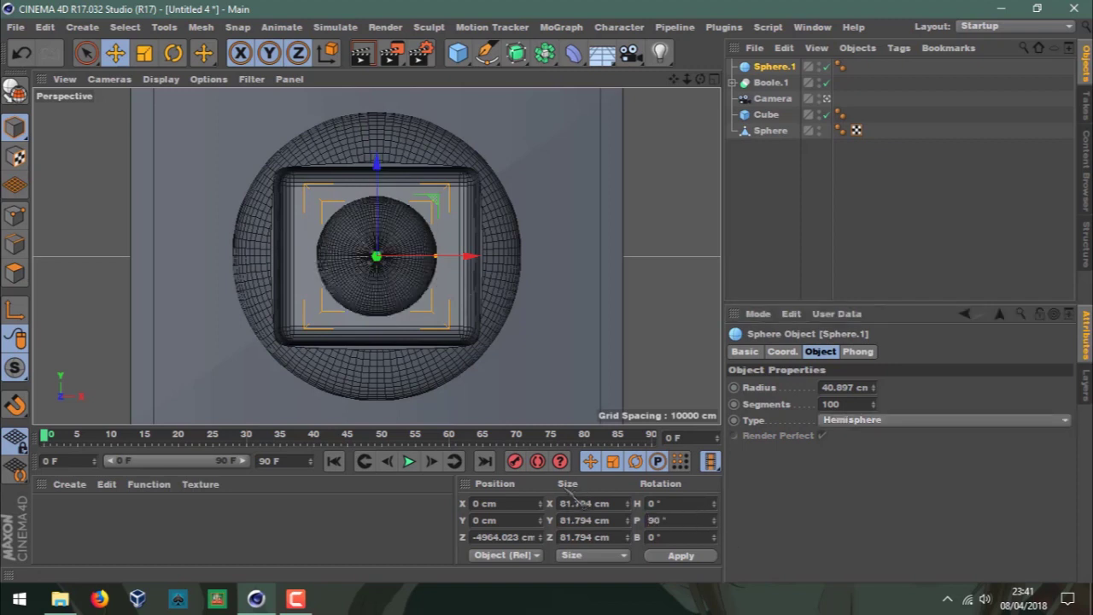
pyautogui.click(362, 55)
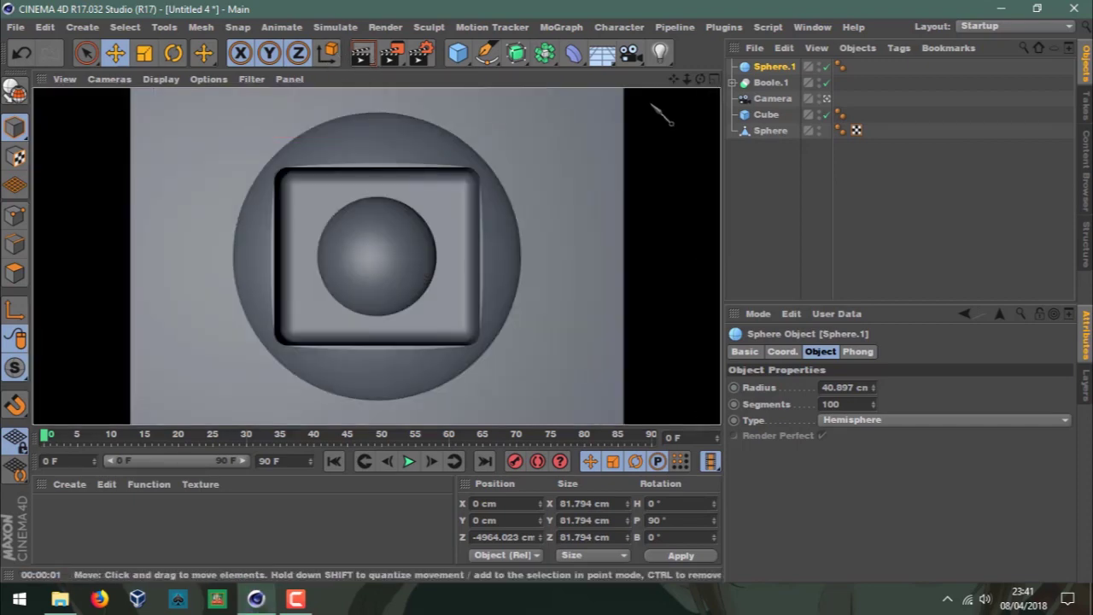
pyautogui.doubleClick(147, 527)
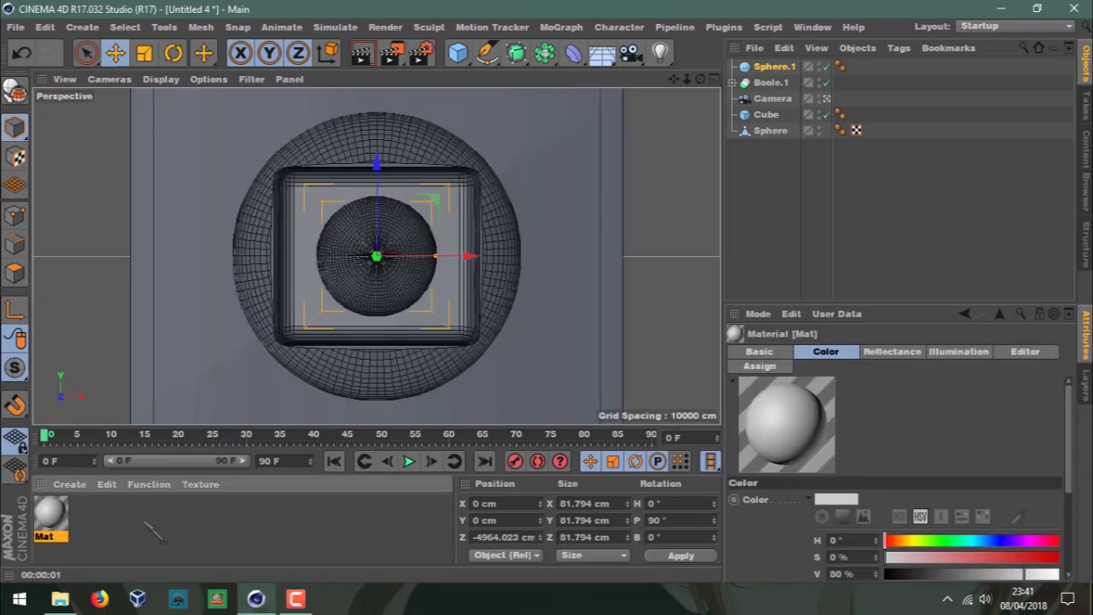
# Turn off the material's Color and Reflectance channels and rename it Esfera Maior.
pyautogui.doubleClick(66, 522)
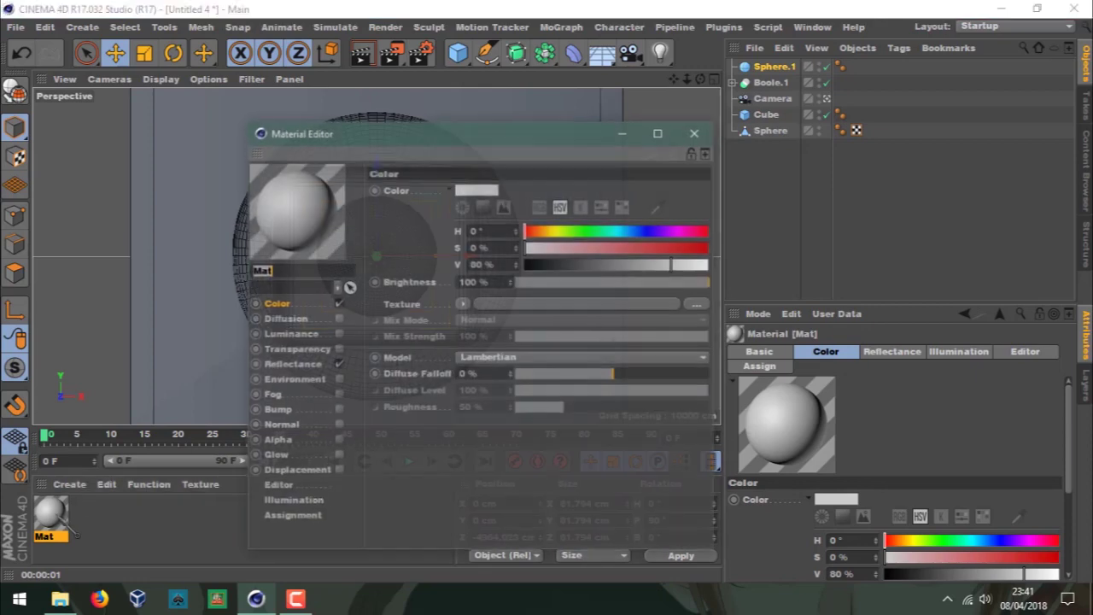
pyautogui.click(338, 303)
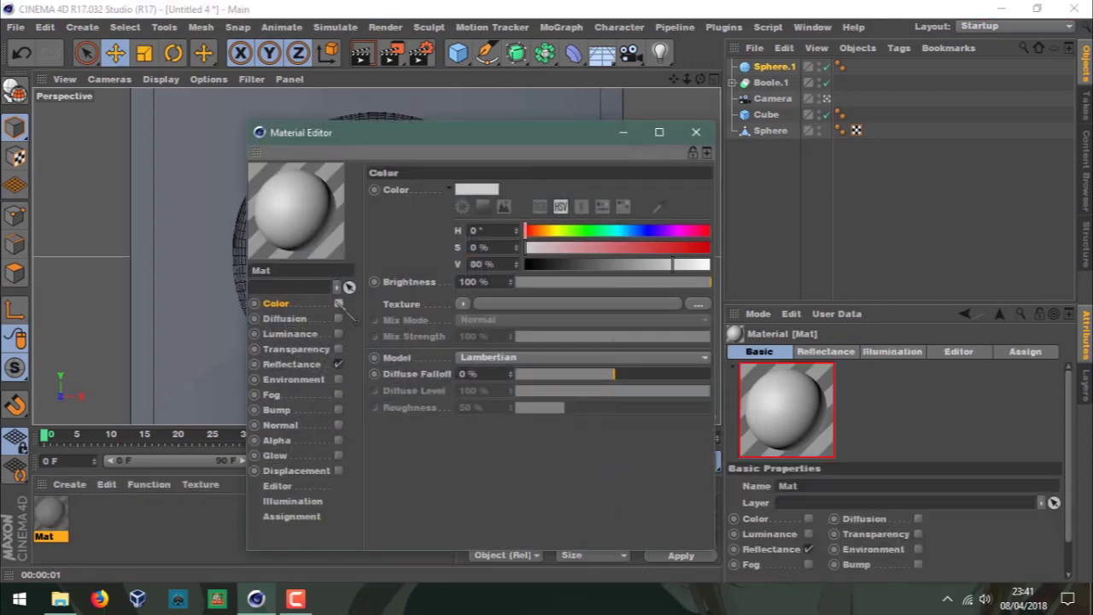
pyautogui.click(303, 367)
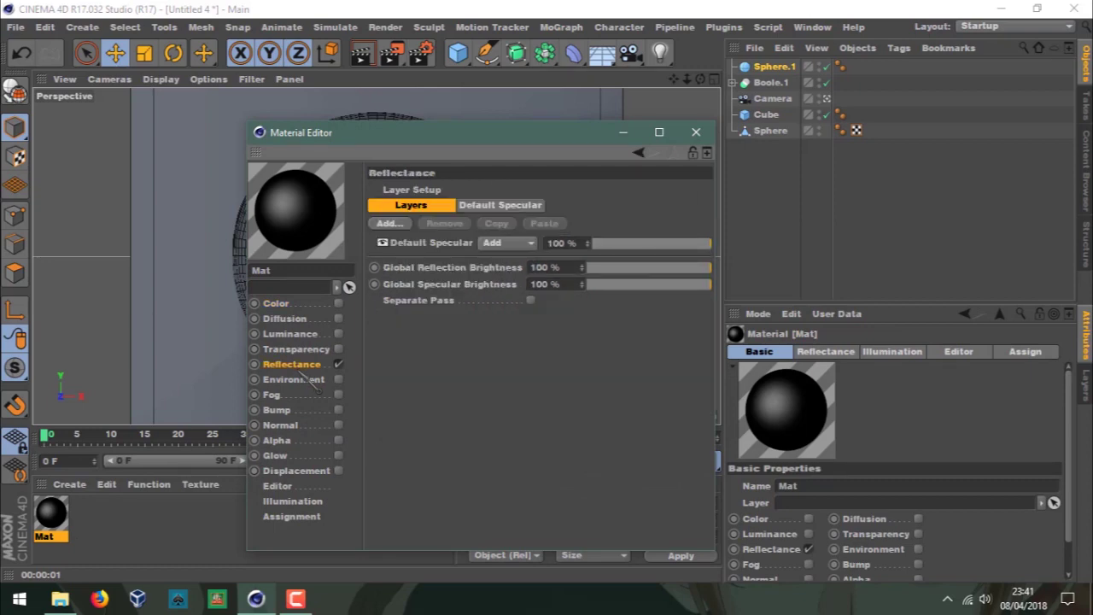
pyautogui.click(338, 363)
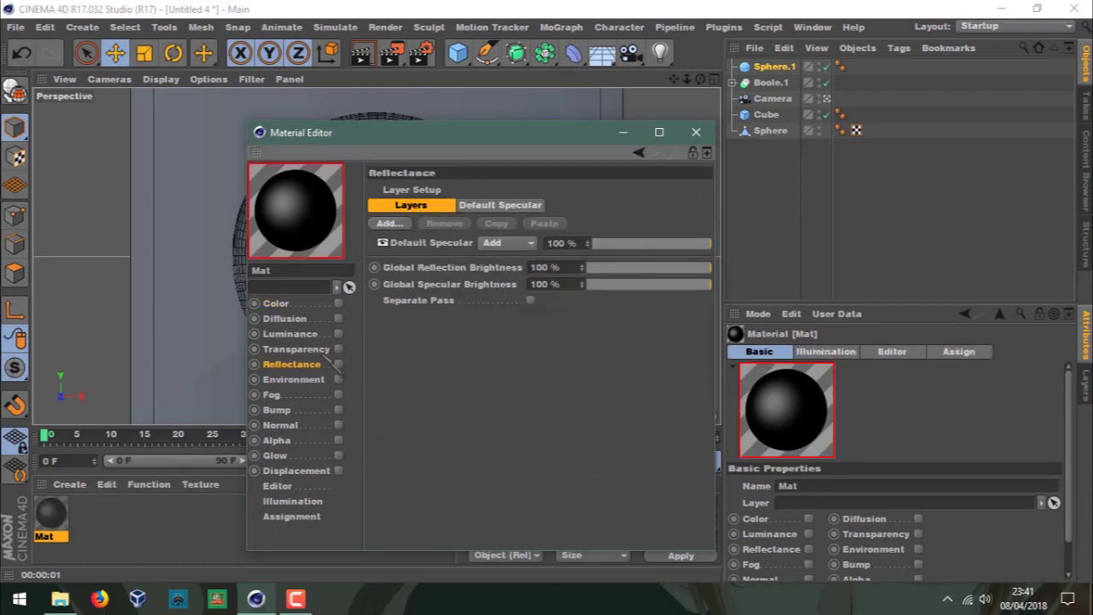
pyautogui.click(338, 349)
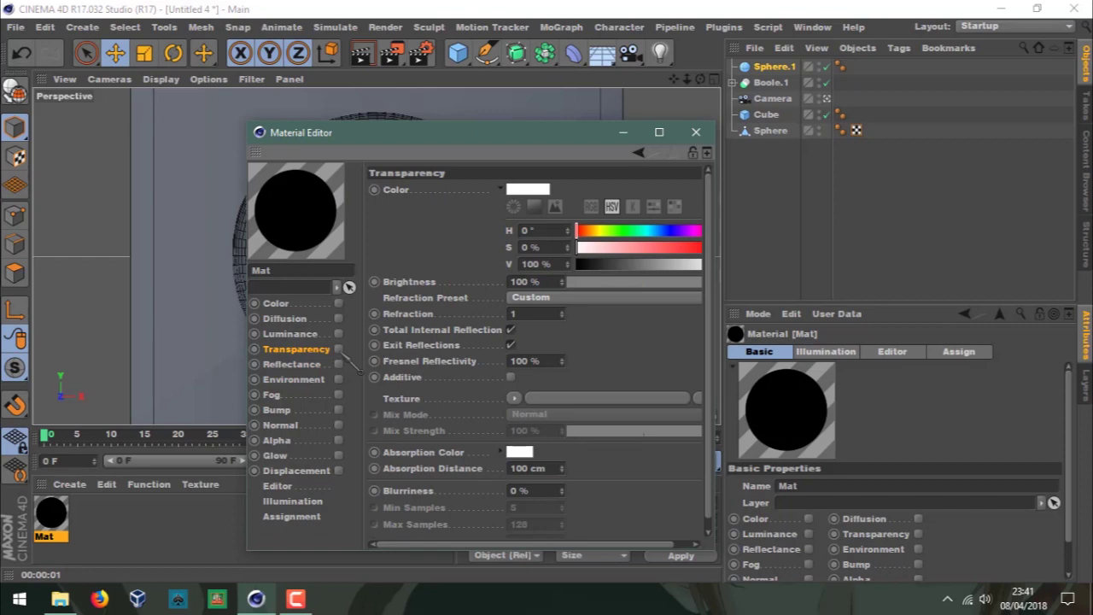
pyautogui.doubleClick(282, 269)
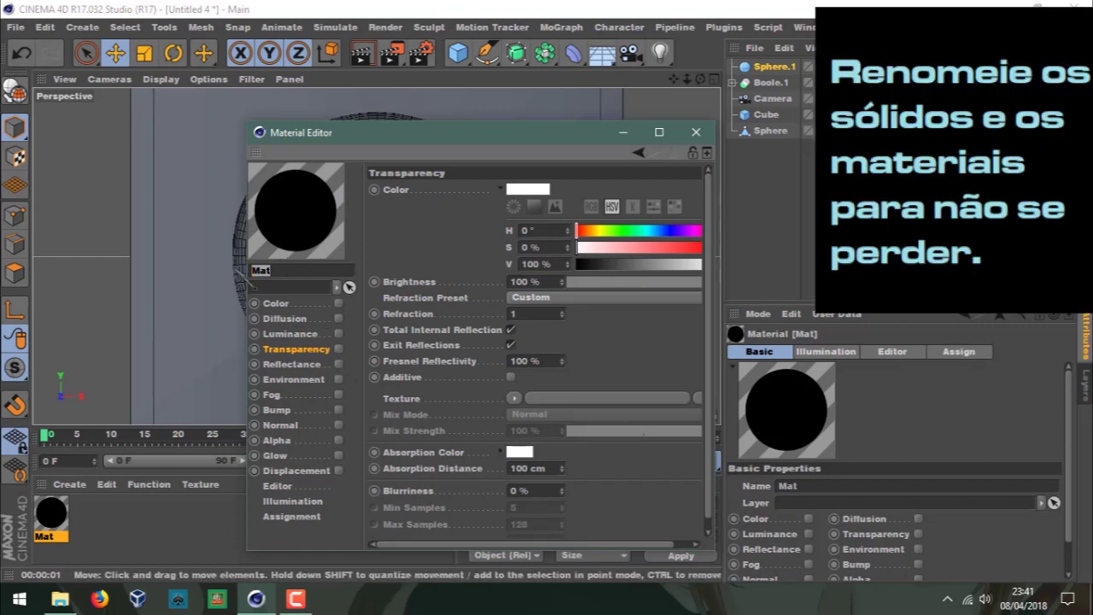
pyautogui.write('Es')
pyautogui.write('Maior')
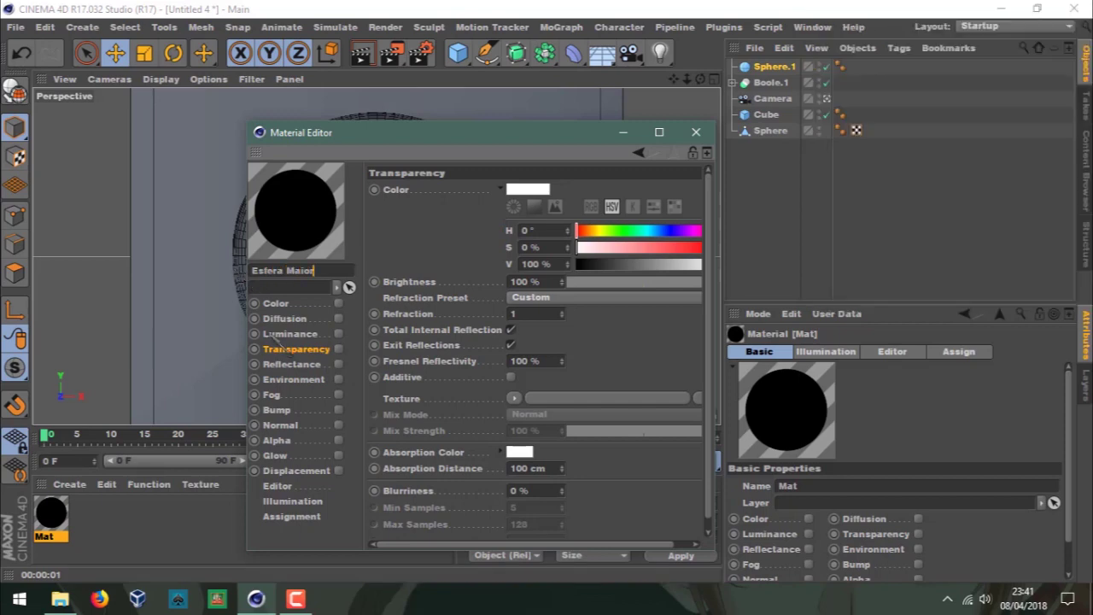
# Enable Transparency with a refraction of 0.91 and close the Material Editor.
pyautogui.click(338, 348)
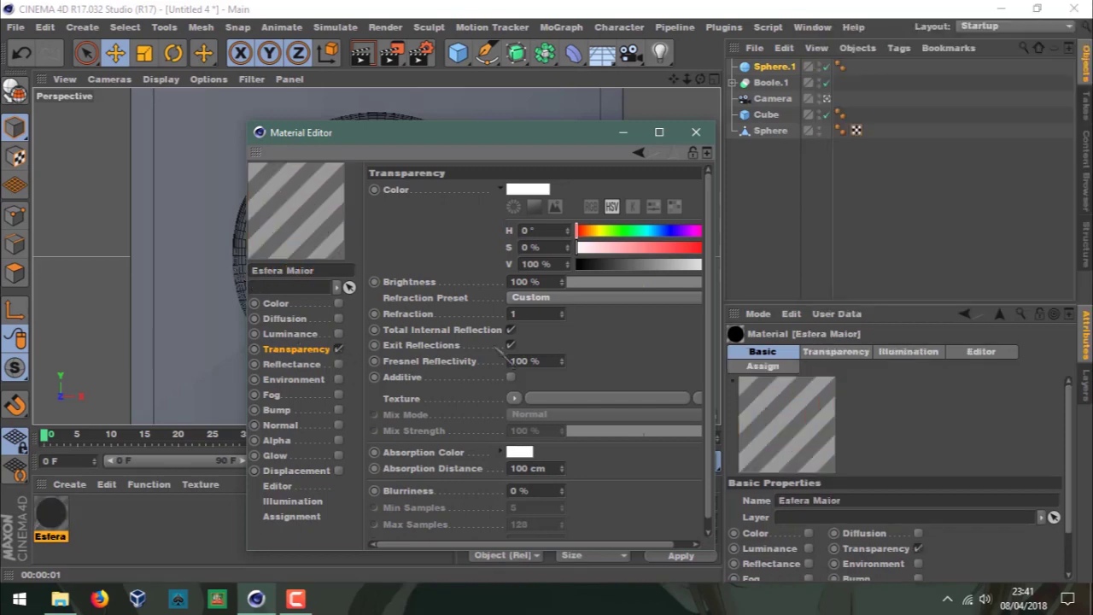
pyautogui.click(534, 314)
pyautogui.write('0,91')
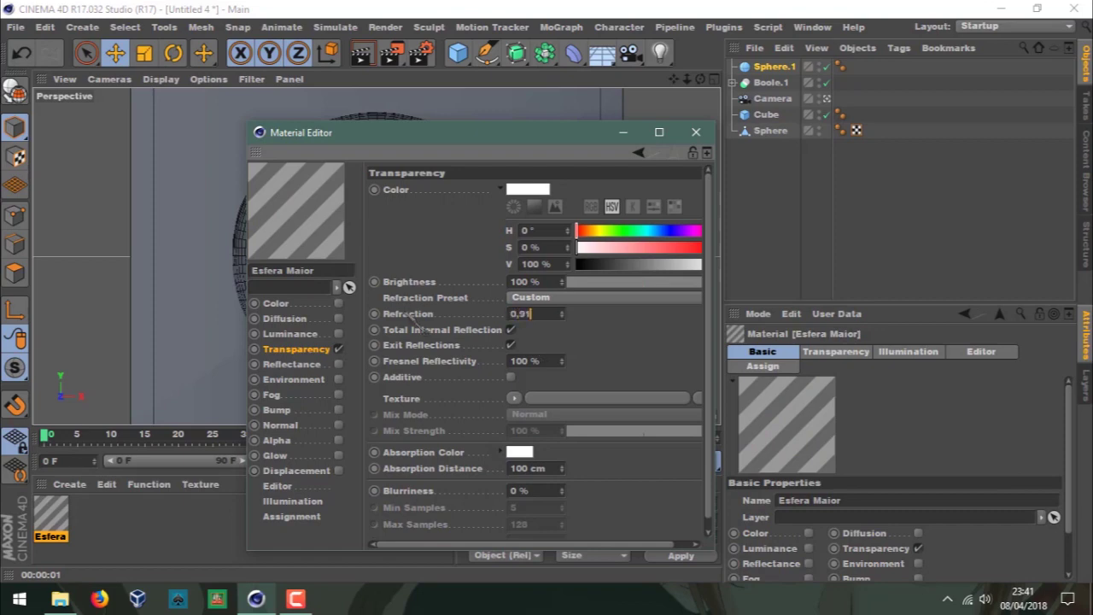
pyautogui.write('0.91')
pyautogui.press('Return')
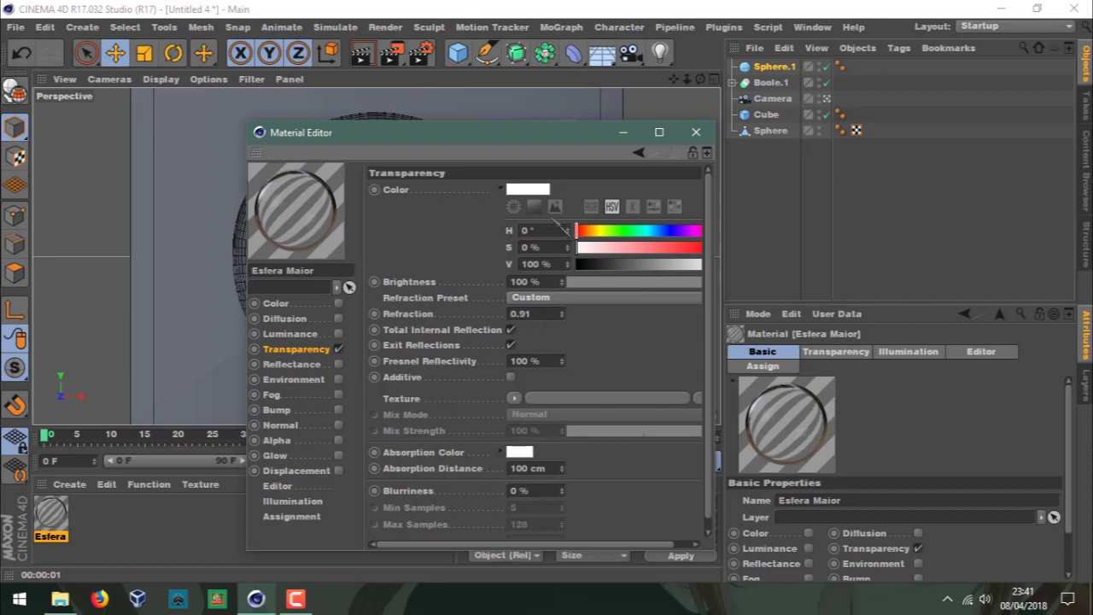
pyautogui.click(696, 131)
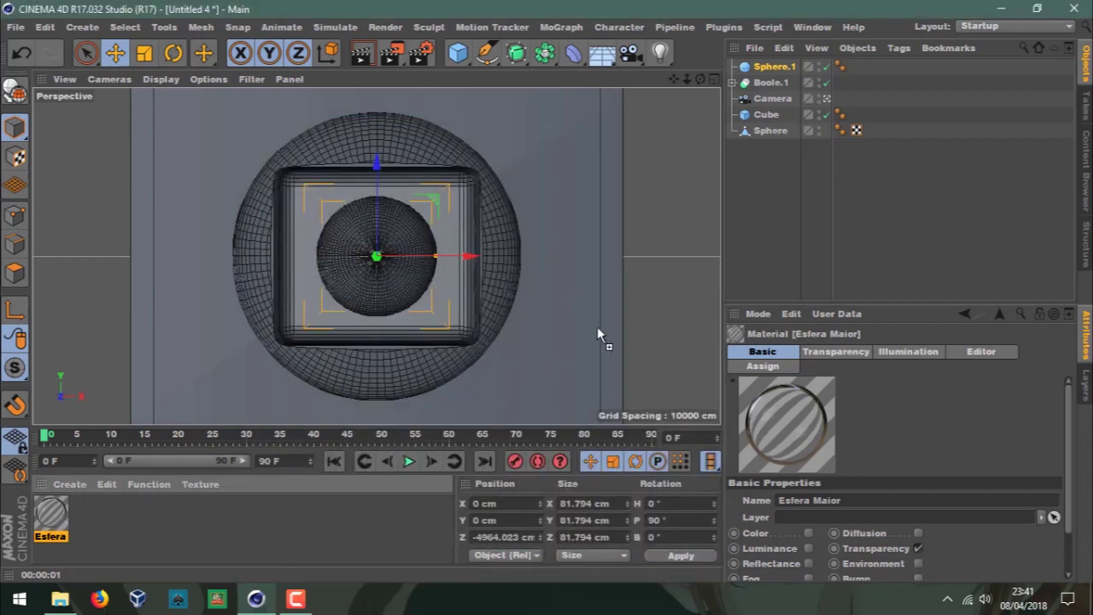
# Apply Esfera Maior to the outer sphere, rename it Esfera Maior, and start renaming Sphere.1.
pyautogui.moveTo(700, 206); pyautogui.dragTo(771, 130)
pyautogui.doubleClick(772, 130)
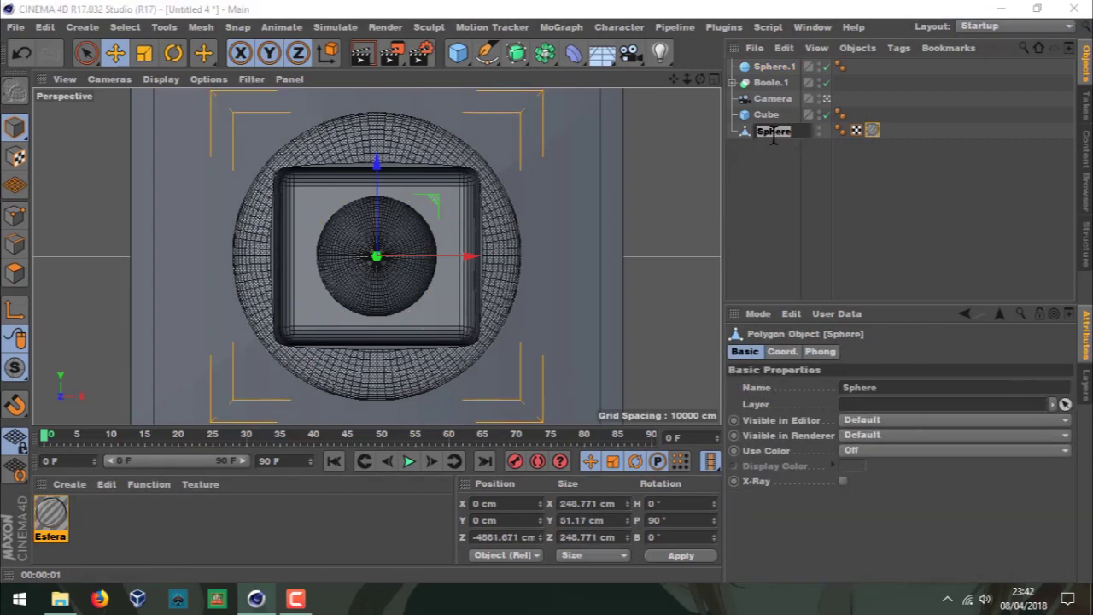
pyautogui.write('Esfera Ma')
pyautogui.write('ior')
pyautogui.press('Return')
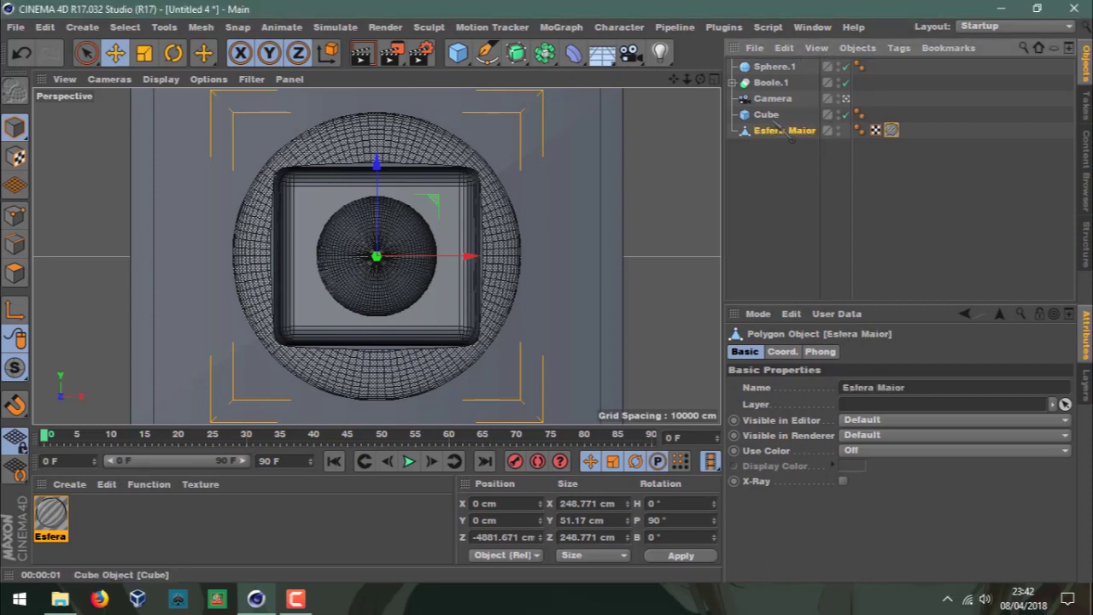
pyautogui.click(779, 68)
pyautogui.doubleClick(781, 69)
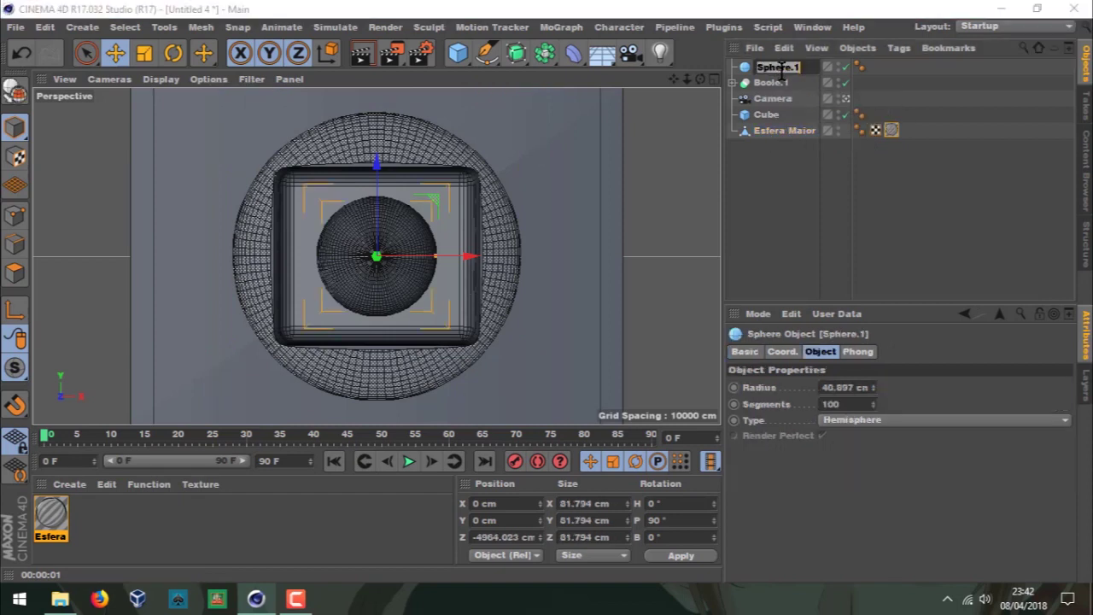
# Rename the hemisphere Bolinha and create a new material also named Bolinha.
pyautogui.write('Bolinha')
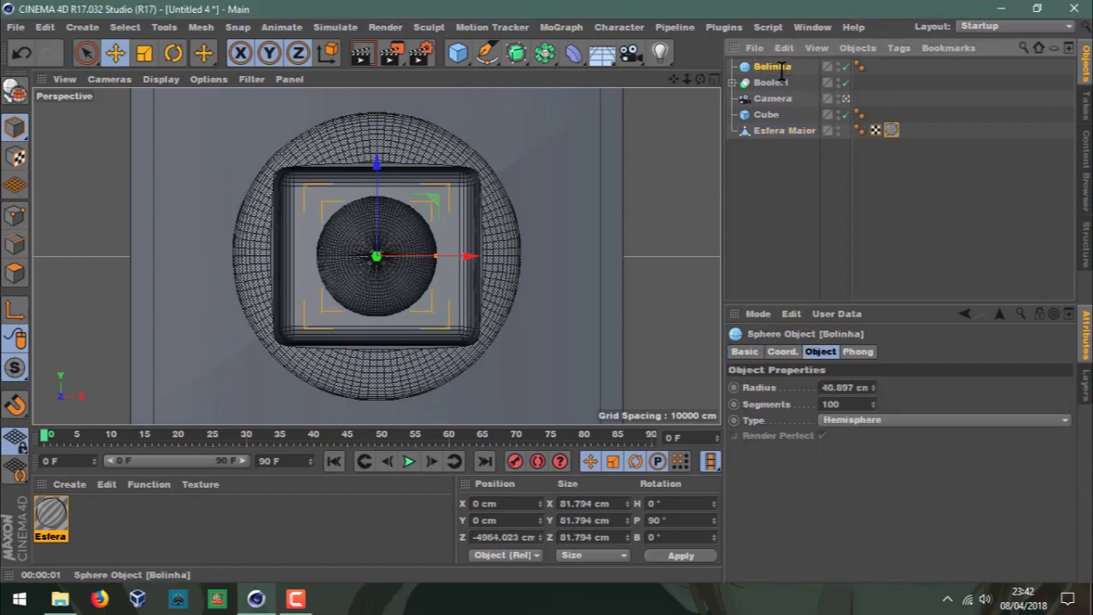
pyautogui.press('Return')
pyautogui.doubleClick(226, 521)
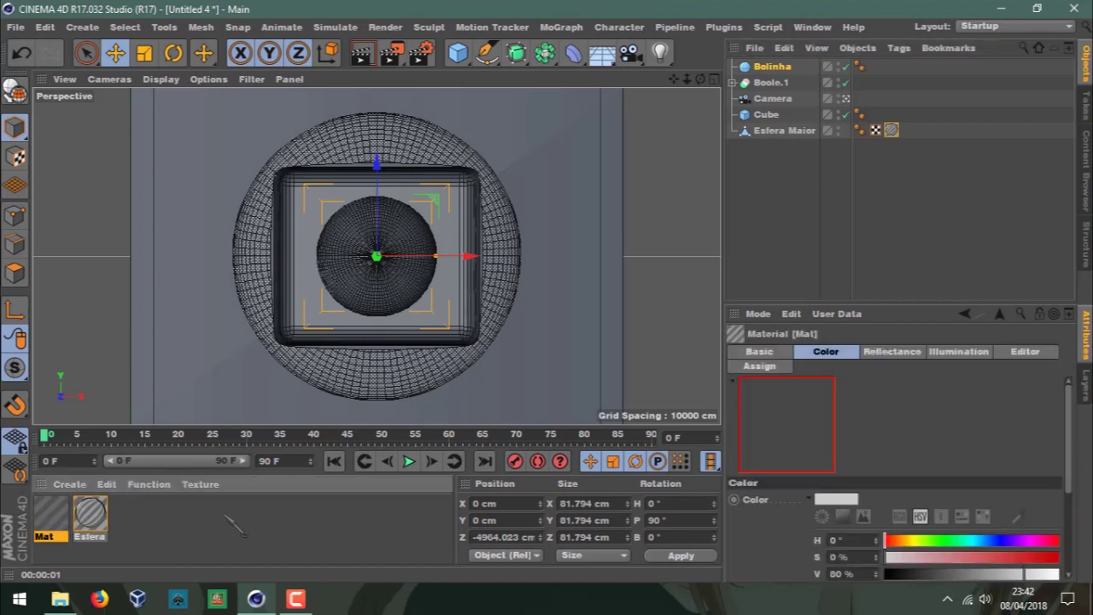
pyautogui.doubleClick(45, 536)
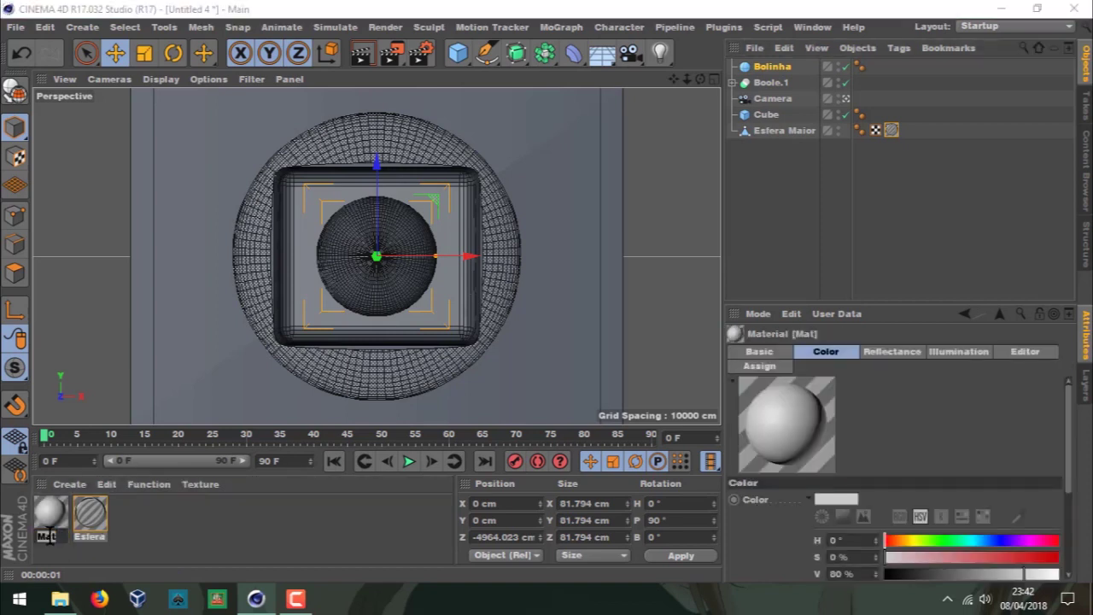
pyautogui.write('Bolinha')
pyautogui.press('Return')
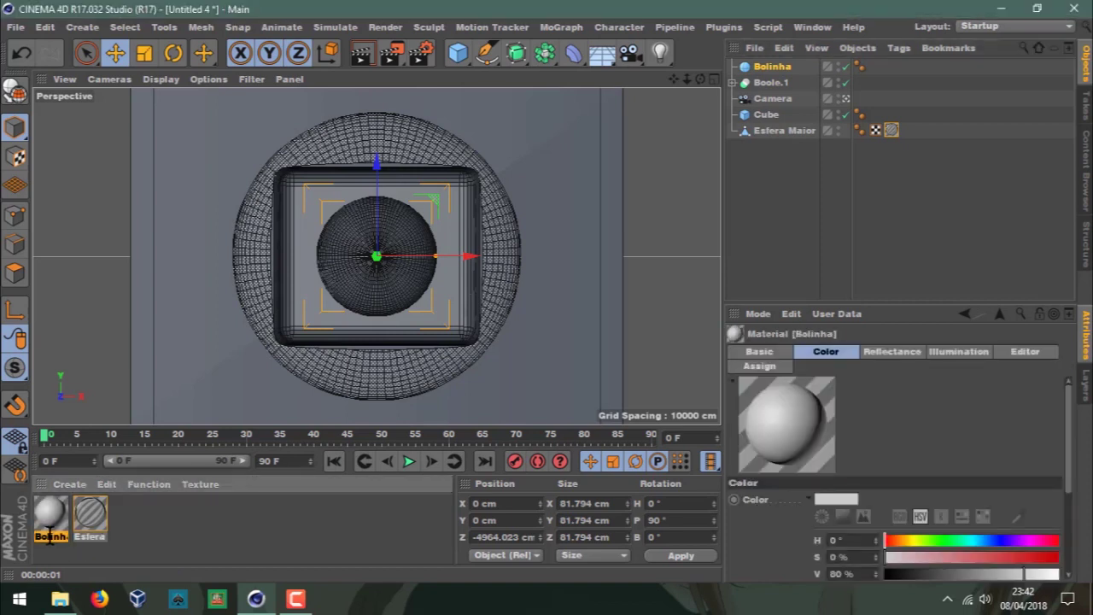
# Enable Transparency on the Bolinha material with a refraction of 0.95.
pyautogui.doubleClick(61, 527)
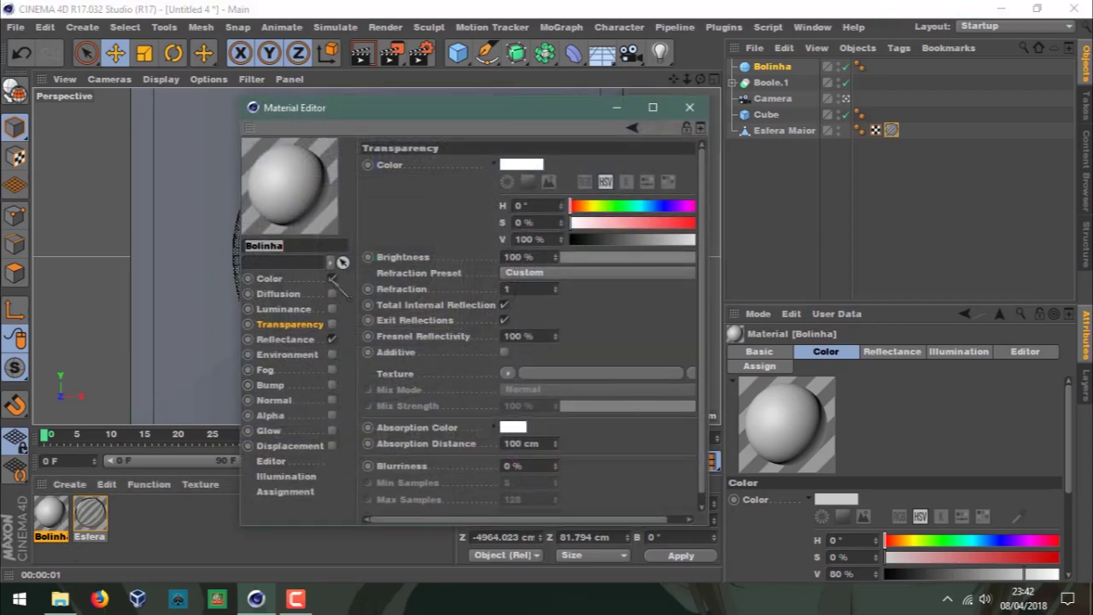
pyautogui.click(332, 324)
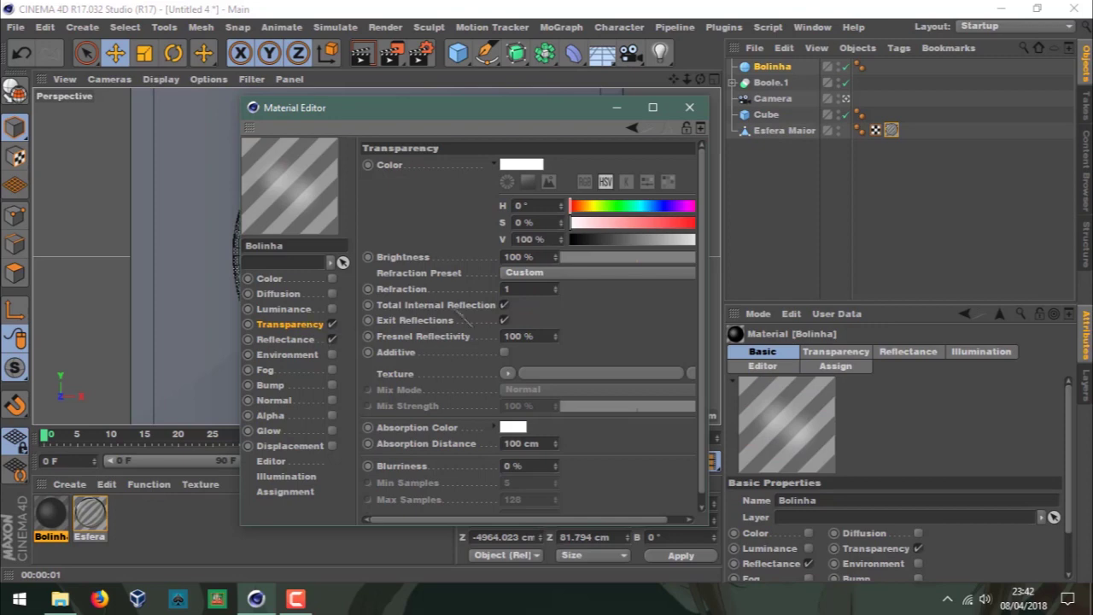
pyautogui.doubleClick(516, 288)
pyautogui.write('0,95')
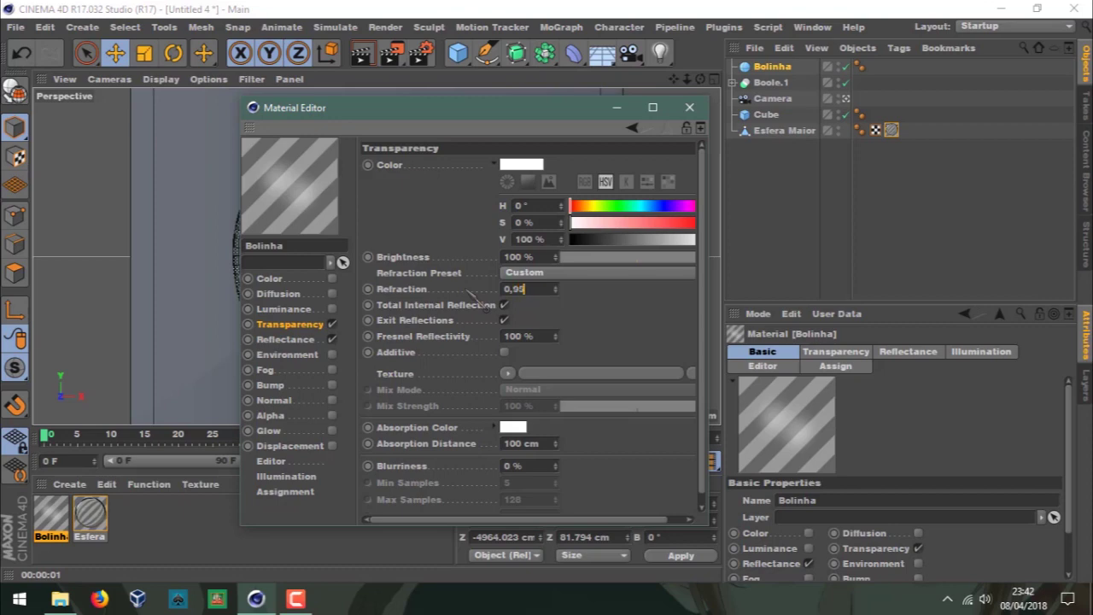
pyautogui.write('0.95')
pyautogui.press('Return')
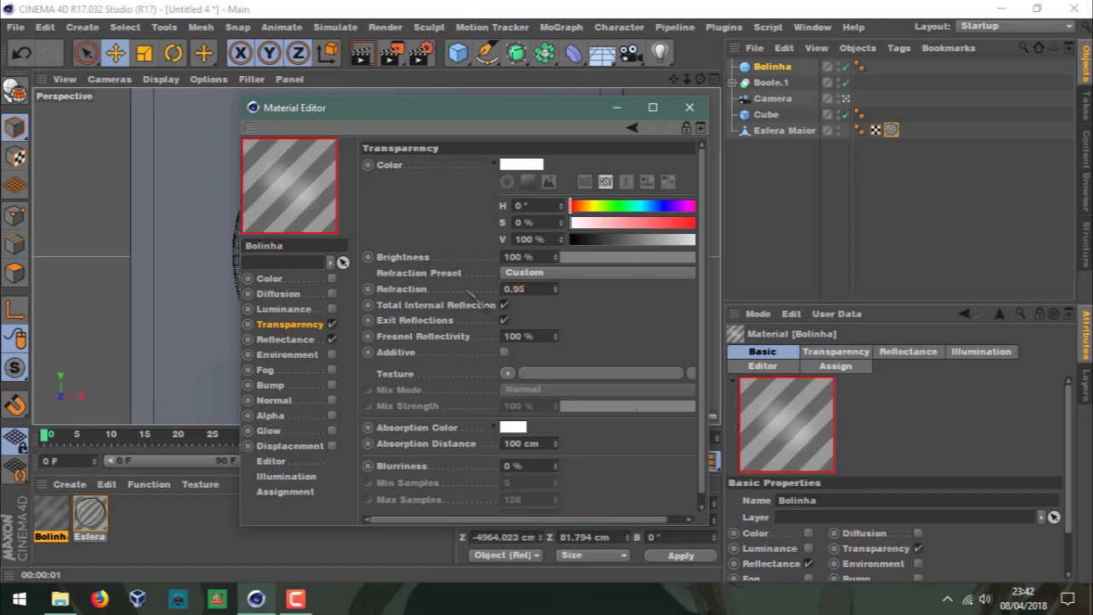
# Set Bolinha's default specular to Metal attenuation with 15% width and 4% falloff.
pyautogui.click(288, 339)
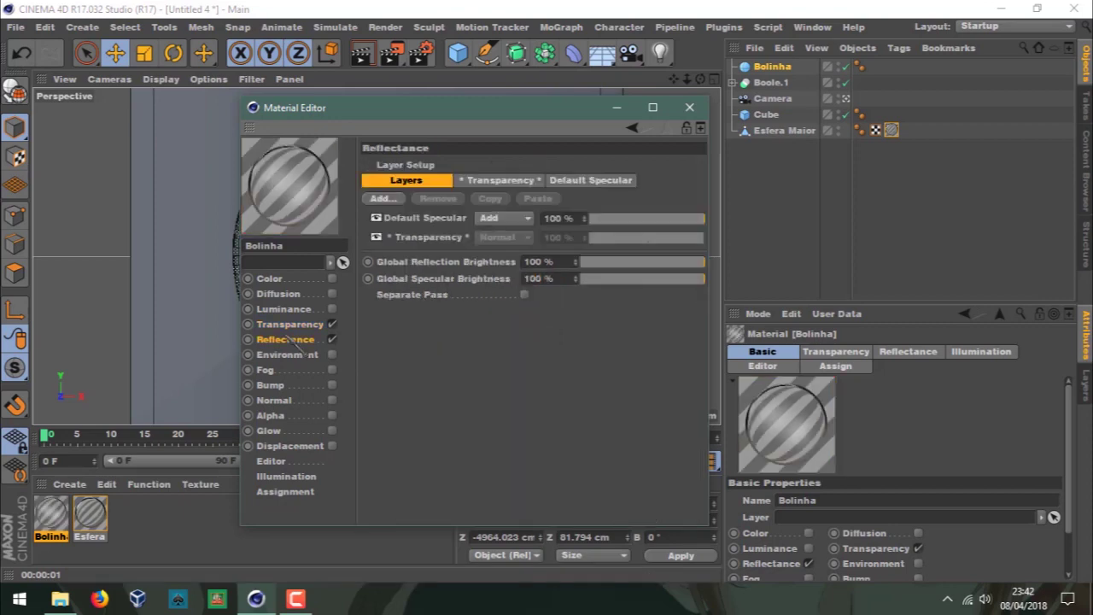
pyautogui.click(591, 180)
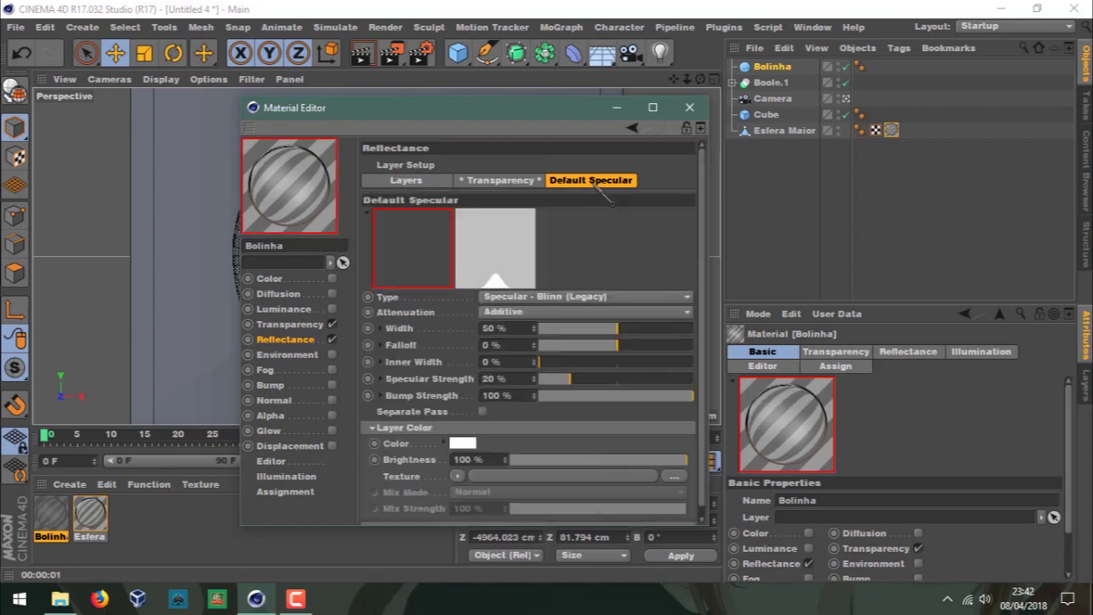
pyautogui.click(529, 311)
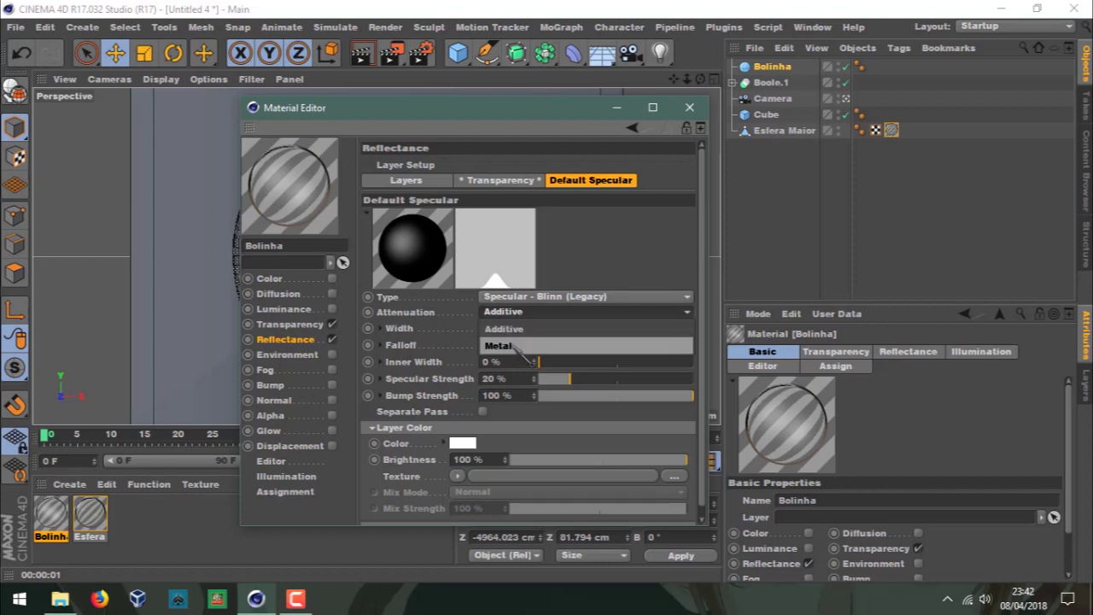
pyautogui.click(500, 344)
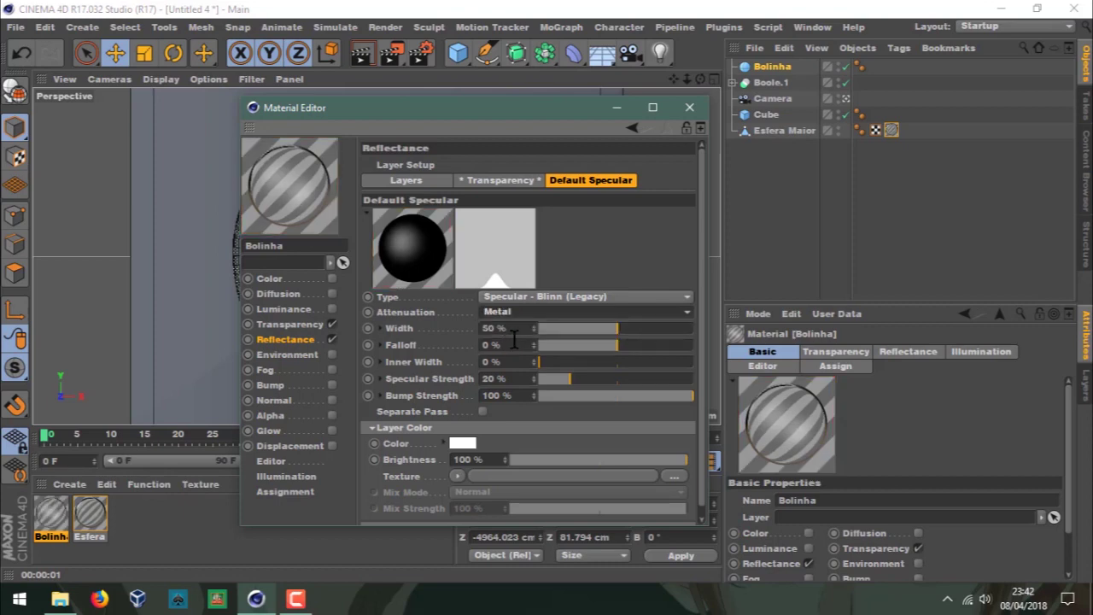
pyautogui.doubleClick(504, 329)
pyautogui.write('1')
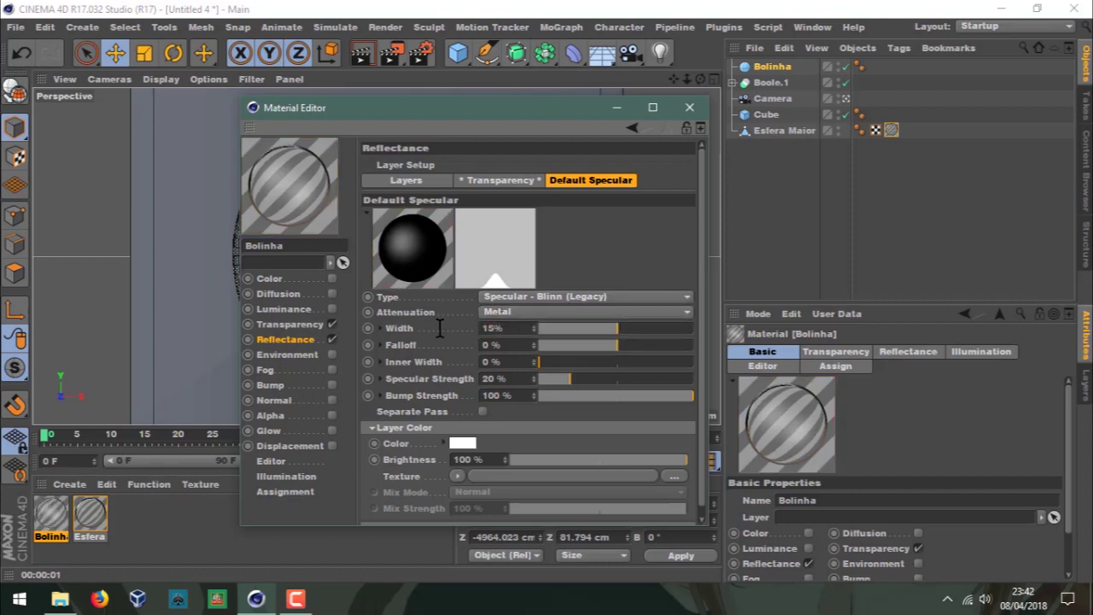
pyautogui.press('Return')
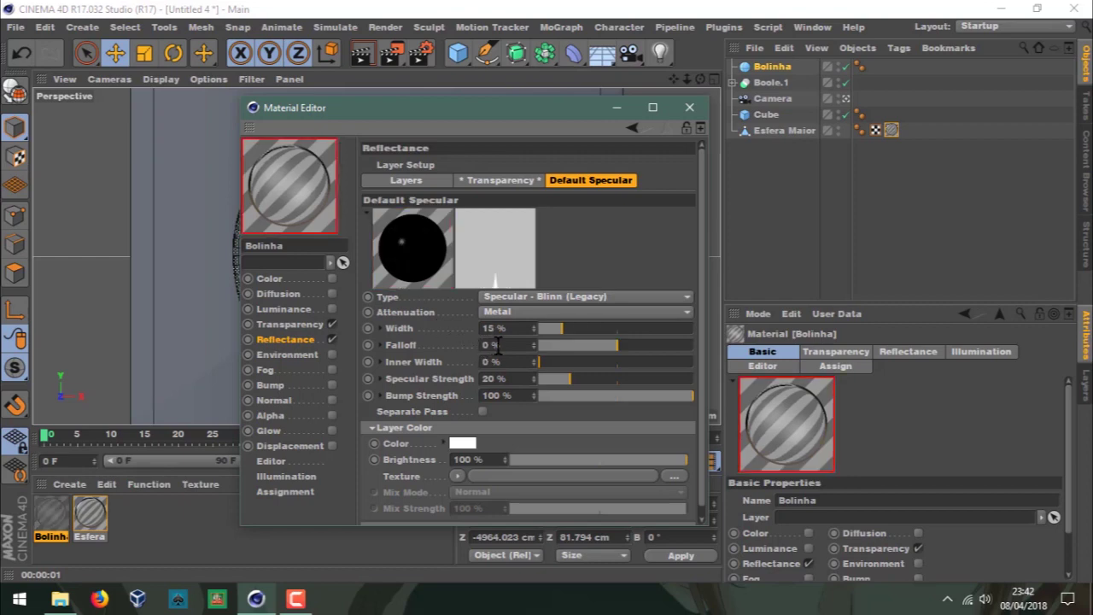
pyautogui.doubleClick(498, 344)
pyautogui.write('4')
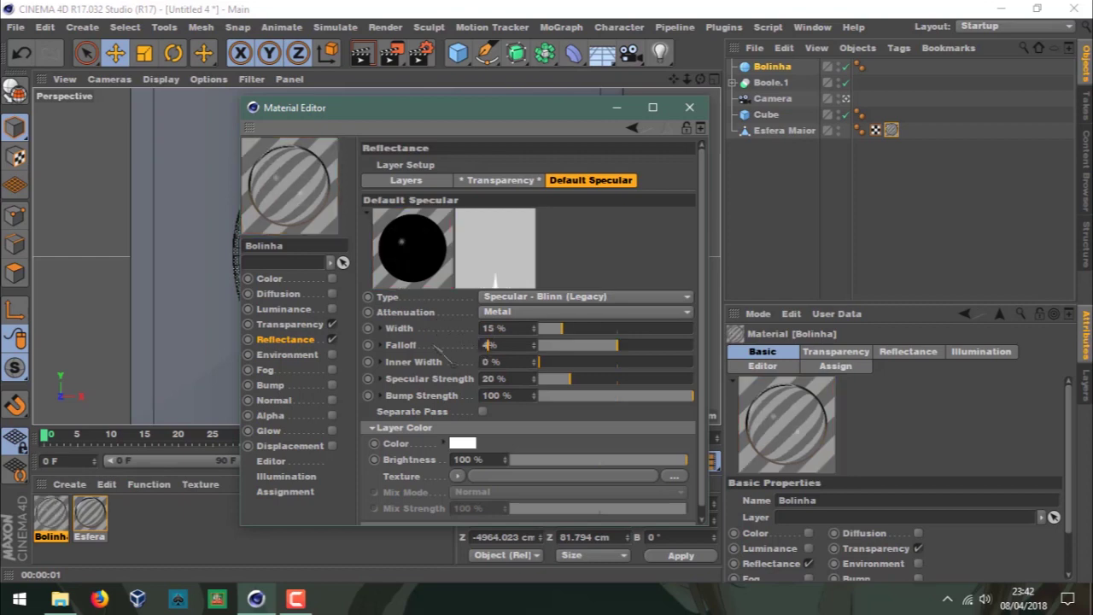
pyautogui.press('Return')
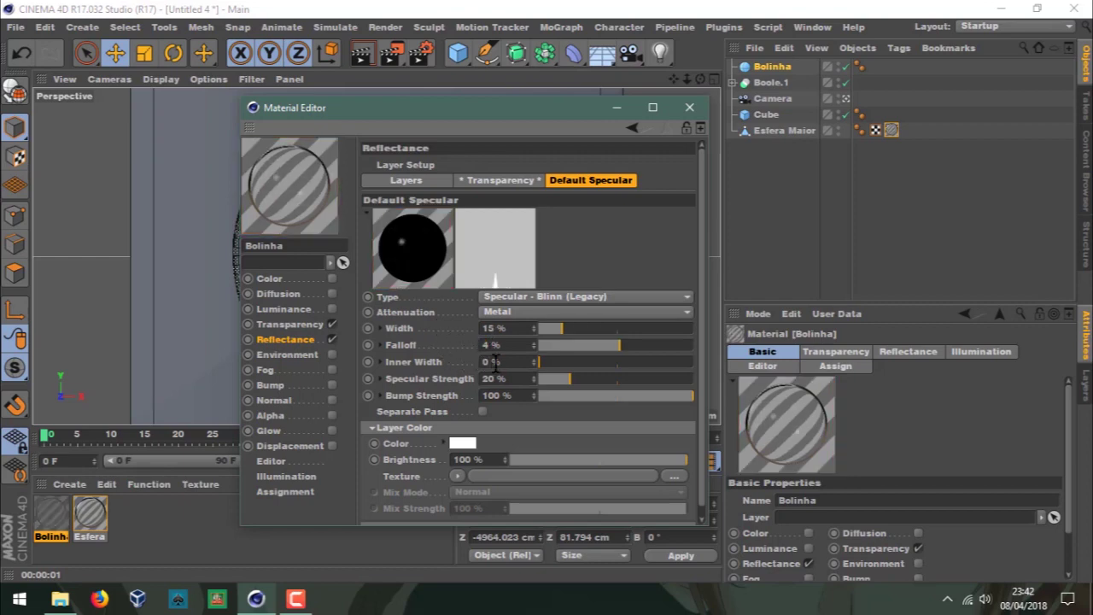
# Set inner width 23% and specular strength 100%, then apply Bolinha to the hemisphere.
pyautogui.doubleClick(494, 362)
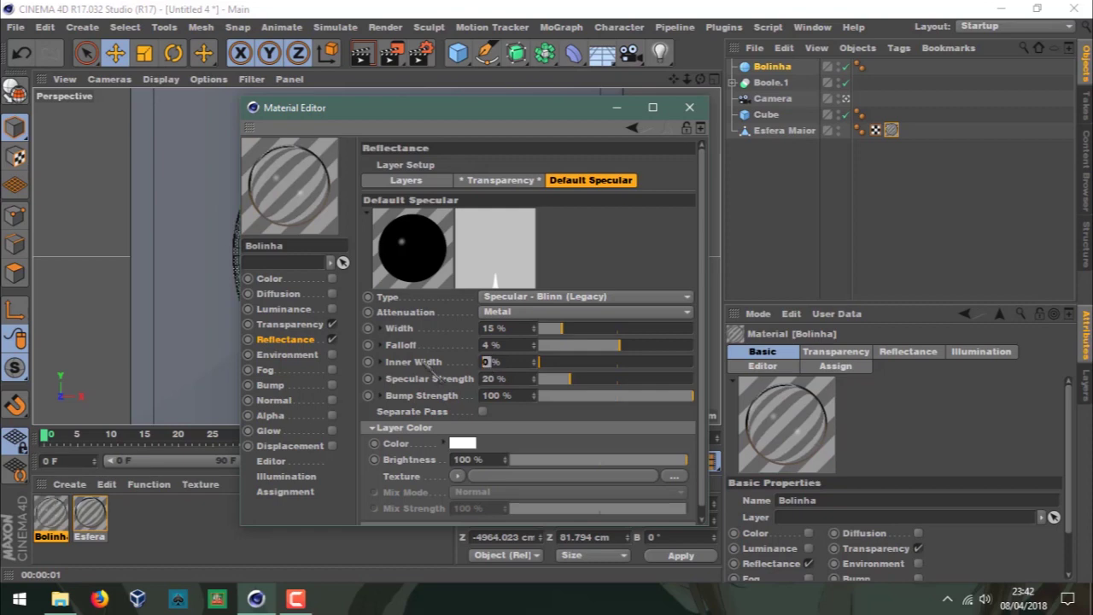
pyautogui.write('23')
pyautogui.press('Return')
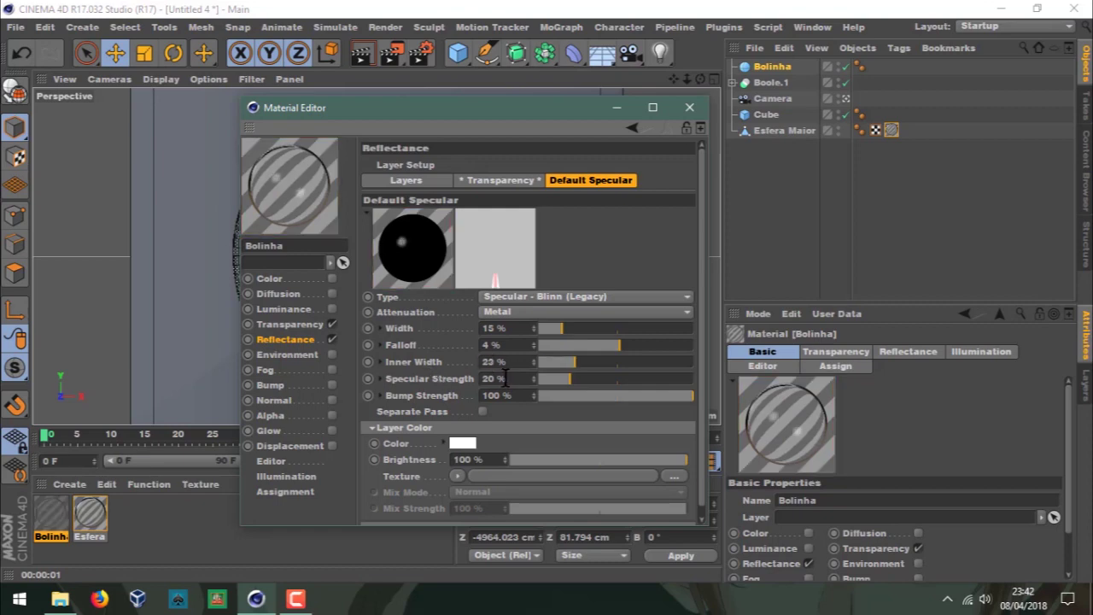
pyautogui.press('Tab')
pyautogui.write('100')
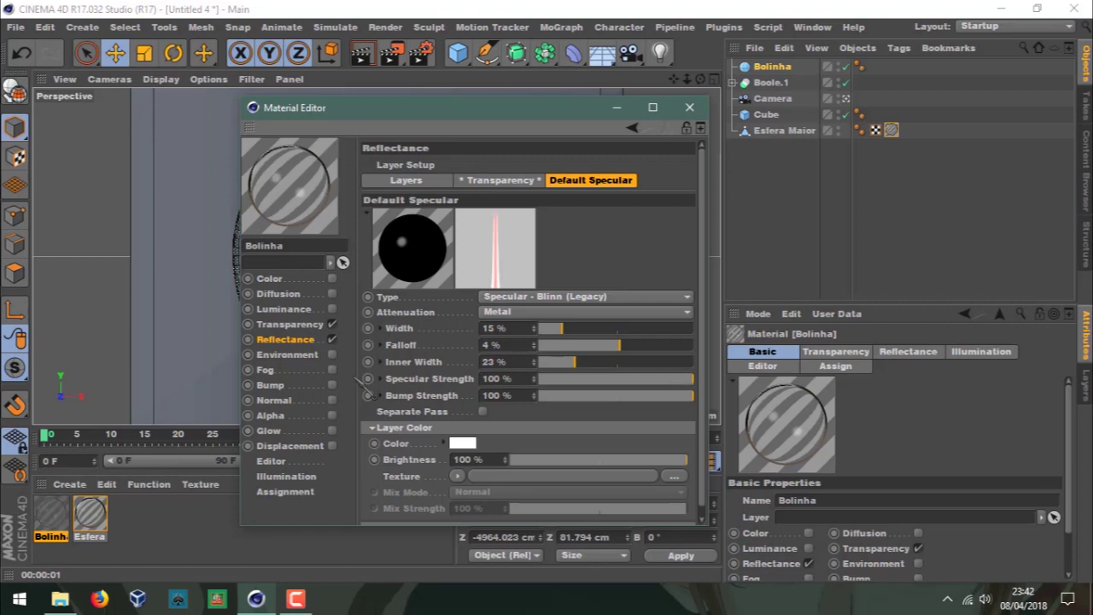
pyautogui.press('Return')
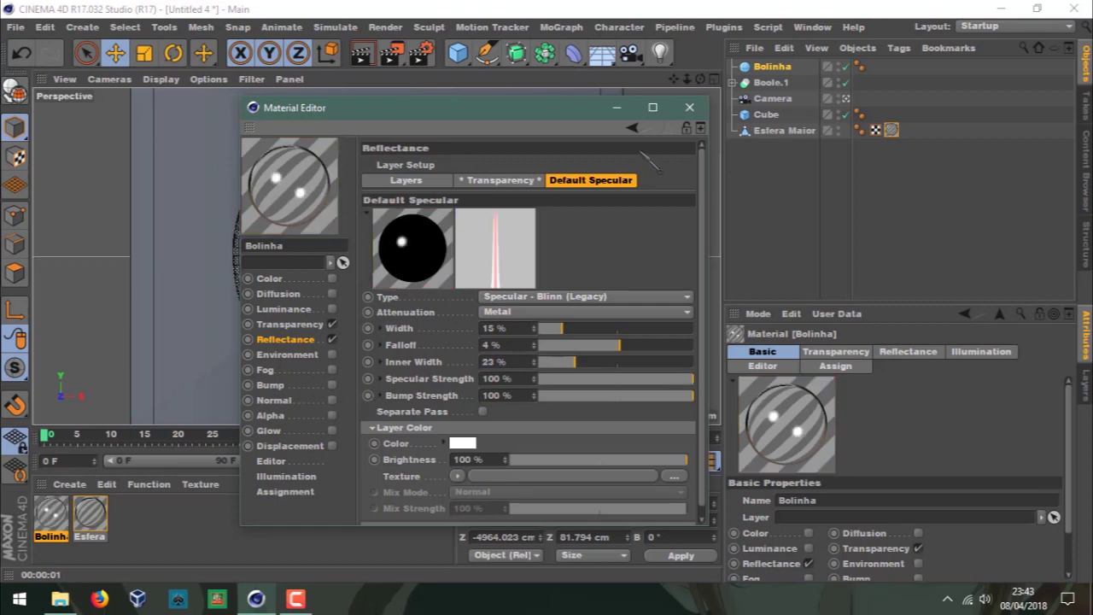
pyautogui.click(690, 108)
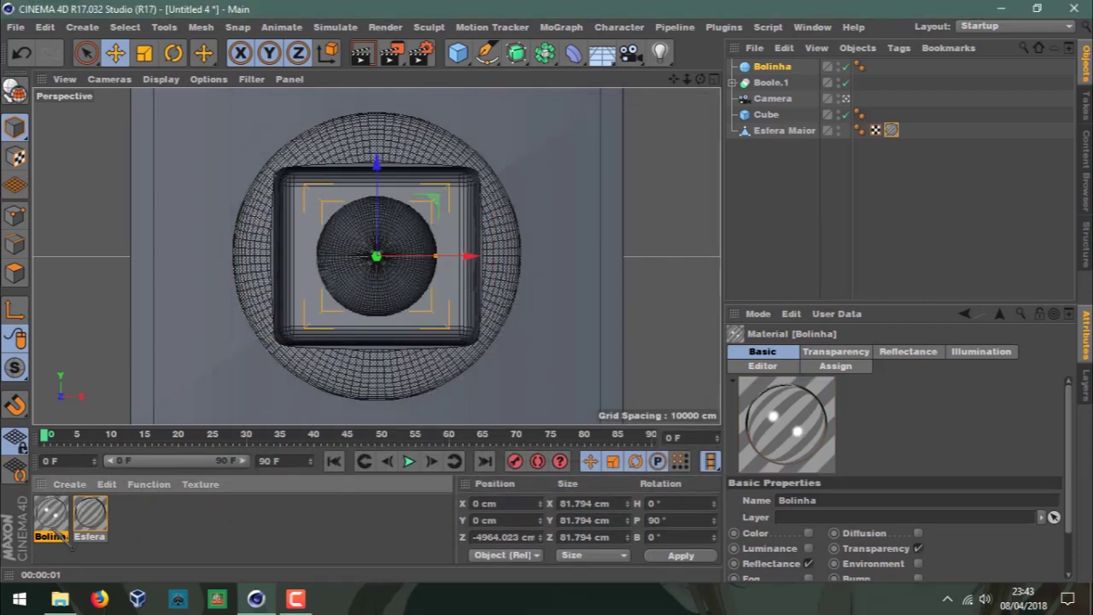
pyautogui.moveTo(265, 369); pyautogui.dragTo(779, 67)
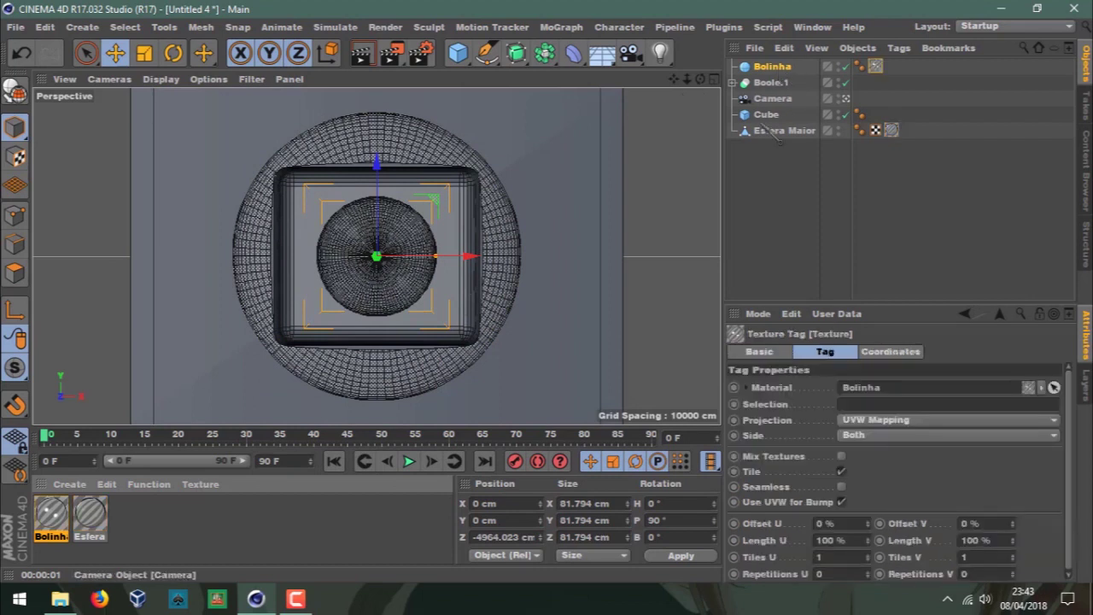
# Create a new material and rename it Cubo.
pyautogui.doubleClick(225, 519)
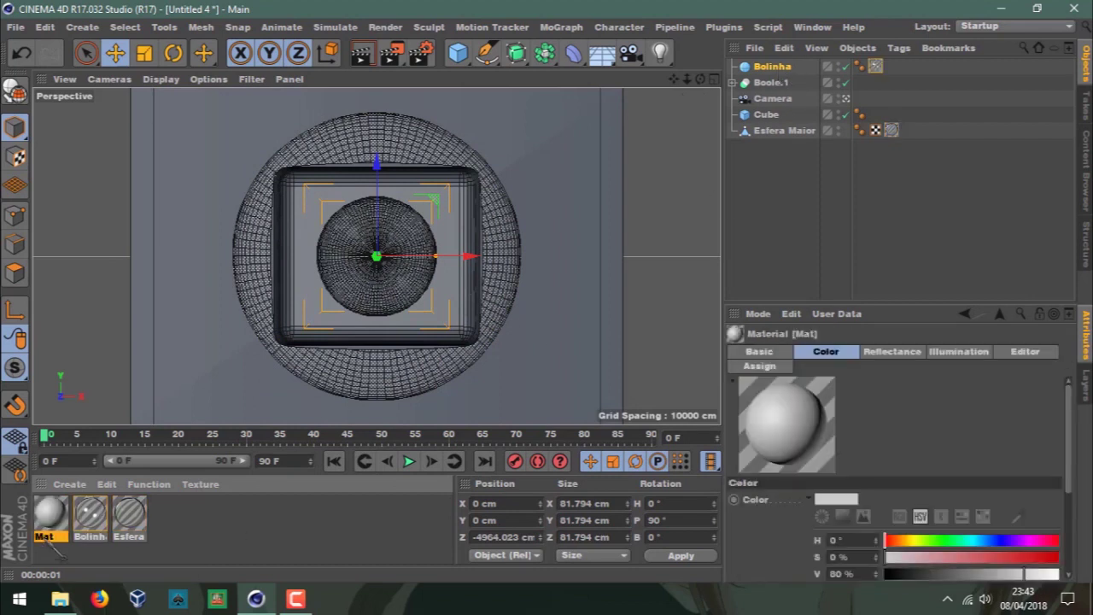
pyautogui.doubleClick(44, 536)
pyautogui.write('c')
pyautogui.press('Return')
# Make Cubo transparent with refraction 2, with Color and Reflectance turned off.
pyautogui.doubleClick(51, 512)
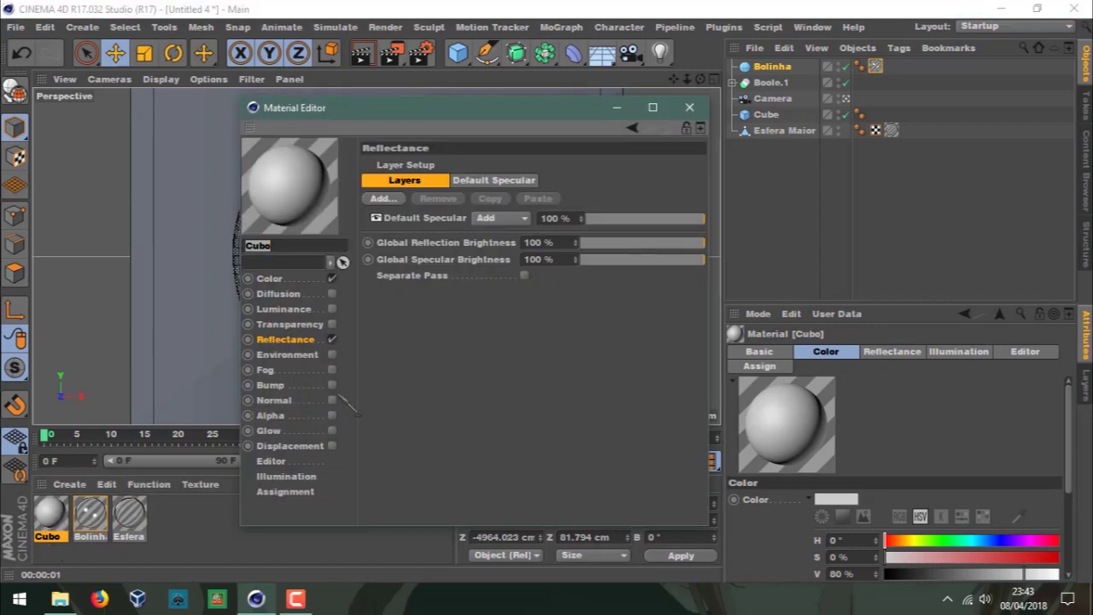
pyautogui.click(332, 280)
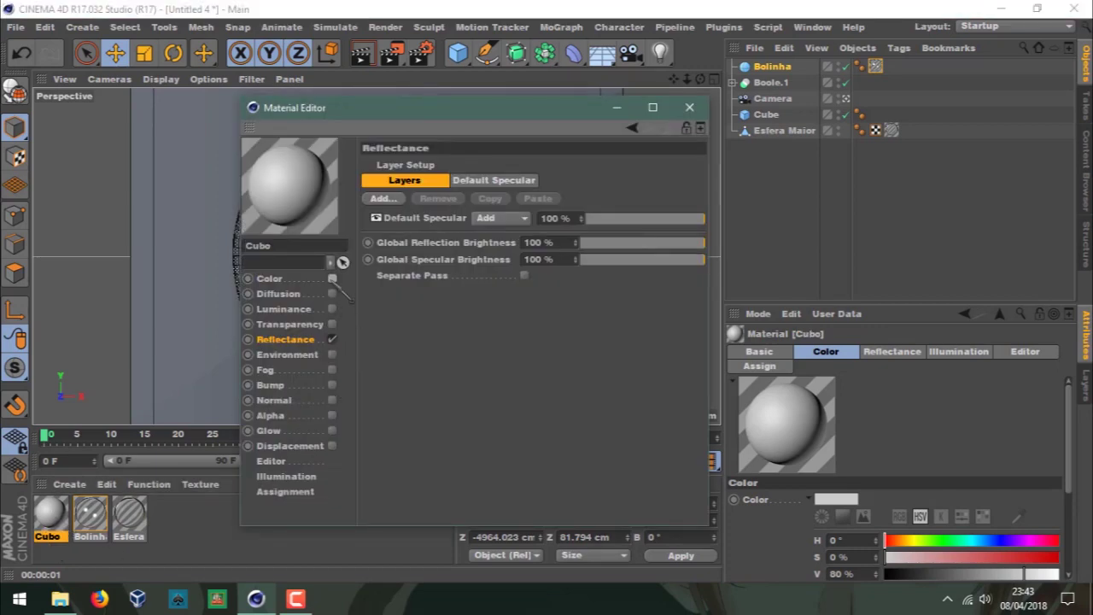
pyautogui.click(332, 339)
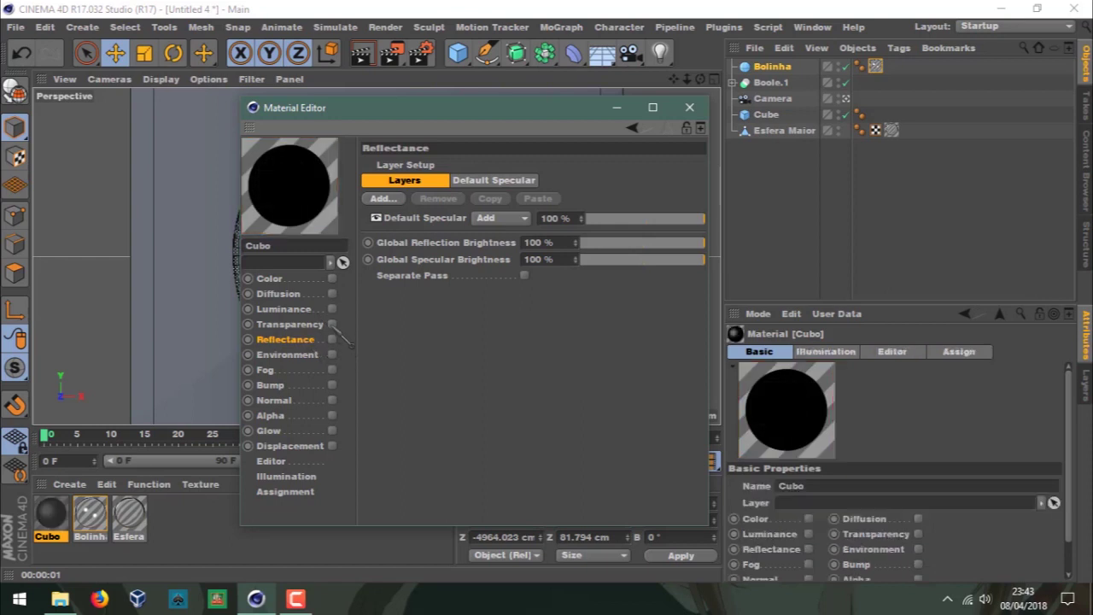
pyautogui.click(333, 326)
pyautogui.click(333, 324)
pyautogui.click(507, 289)
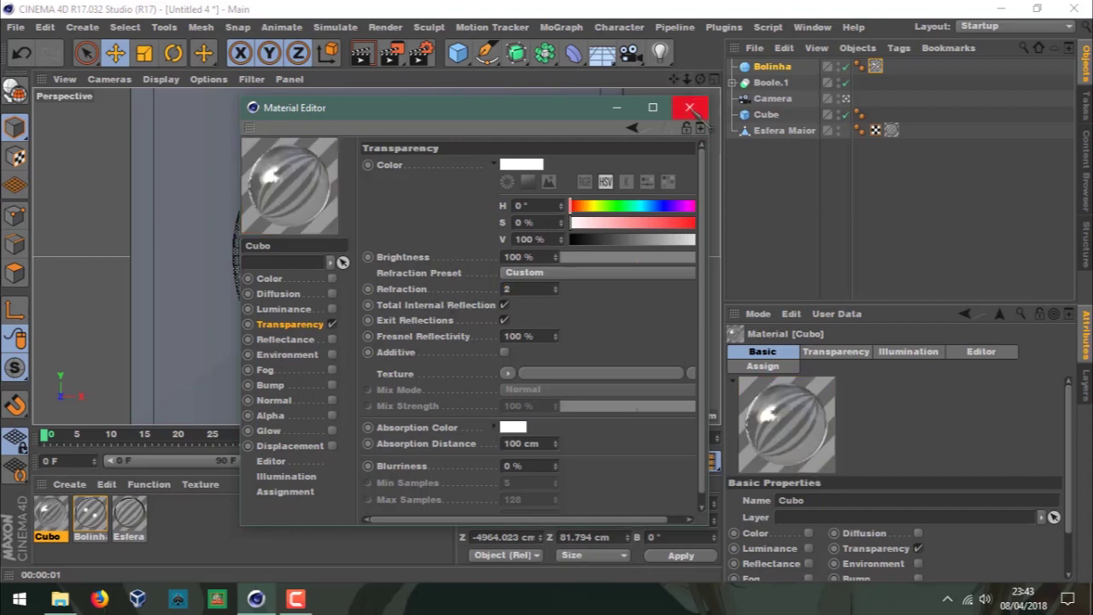
pyautogui.click(690, 107)
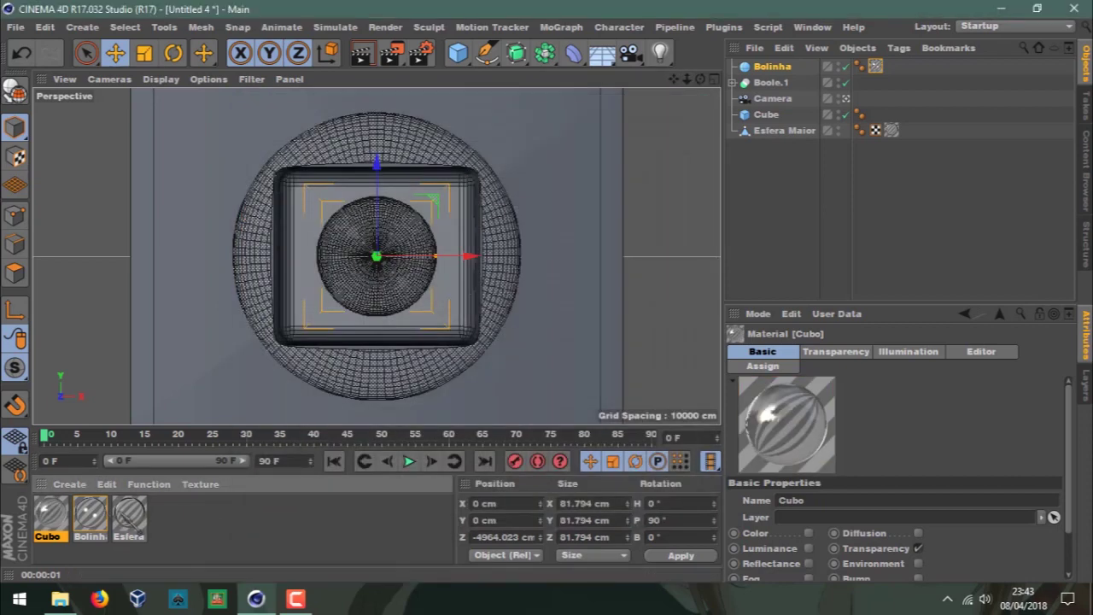
# Apply the Cubo material to the Cube and deselect everything.
pyautogui.moveTo(64, 517); pyautogui.dragTo(763, 119)
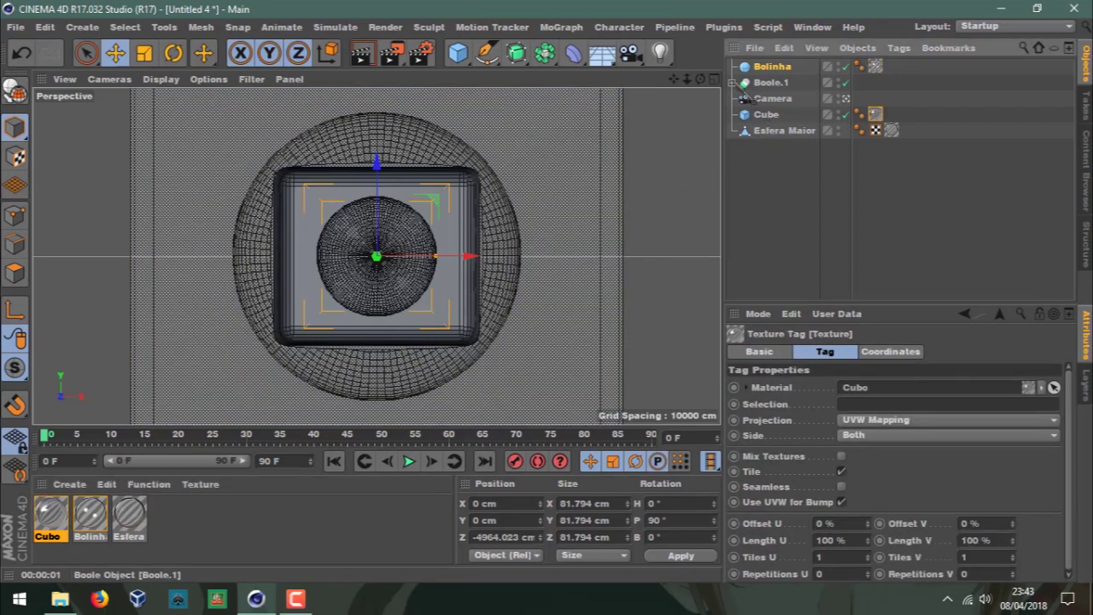
pyautogui.click(733, 83)
pyautogui.click(732, 83)
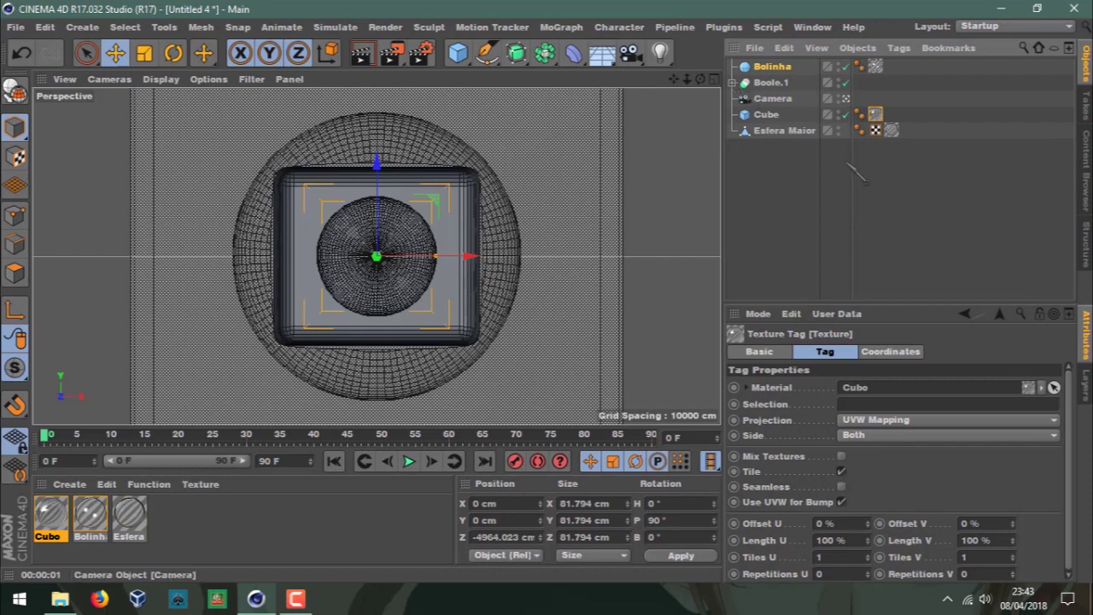
pyautogui.click(805, 181)
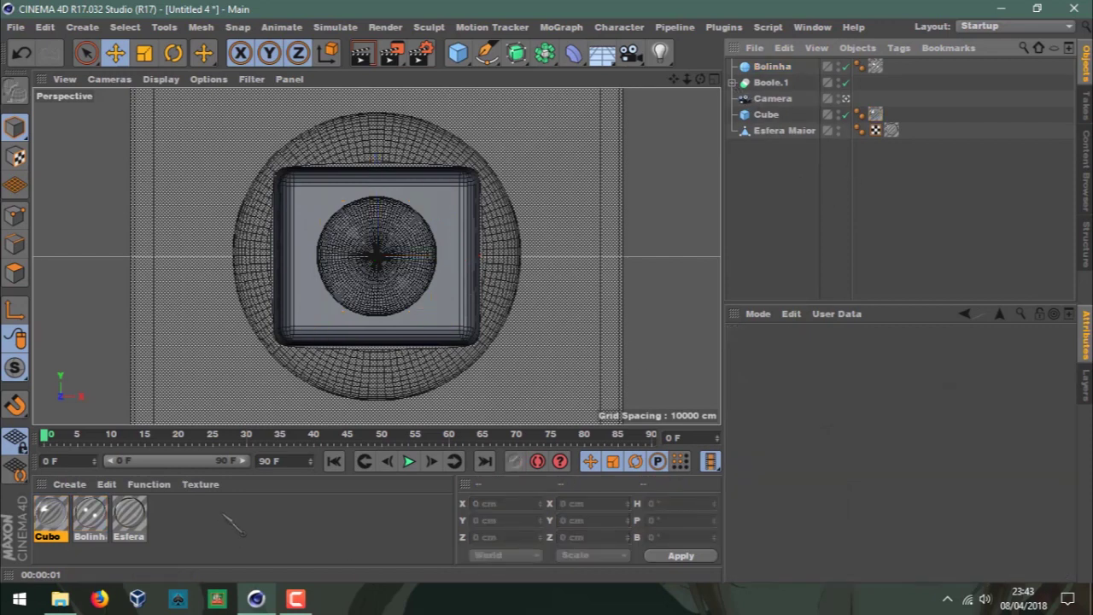
# Create a new material without reflectance and load the castle photo as its colour texture.
pyautogui.doubleClick(225, 515)
pyautogui.doubleClick(49, 516)
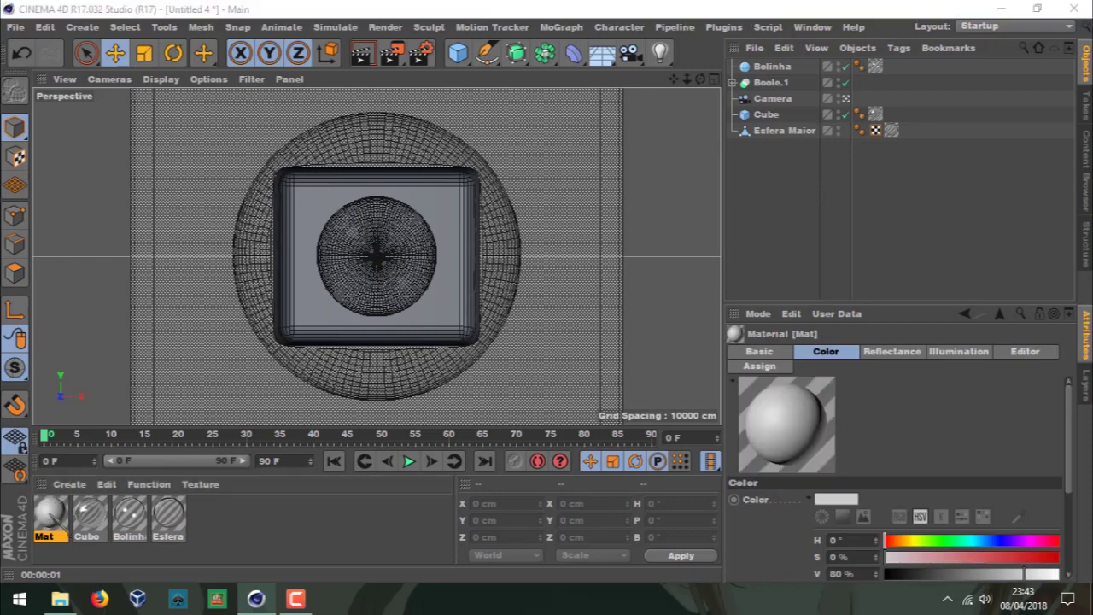
pyautogui.click(331, 340)
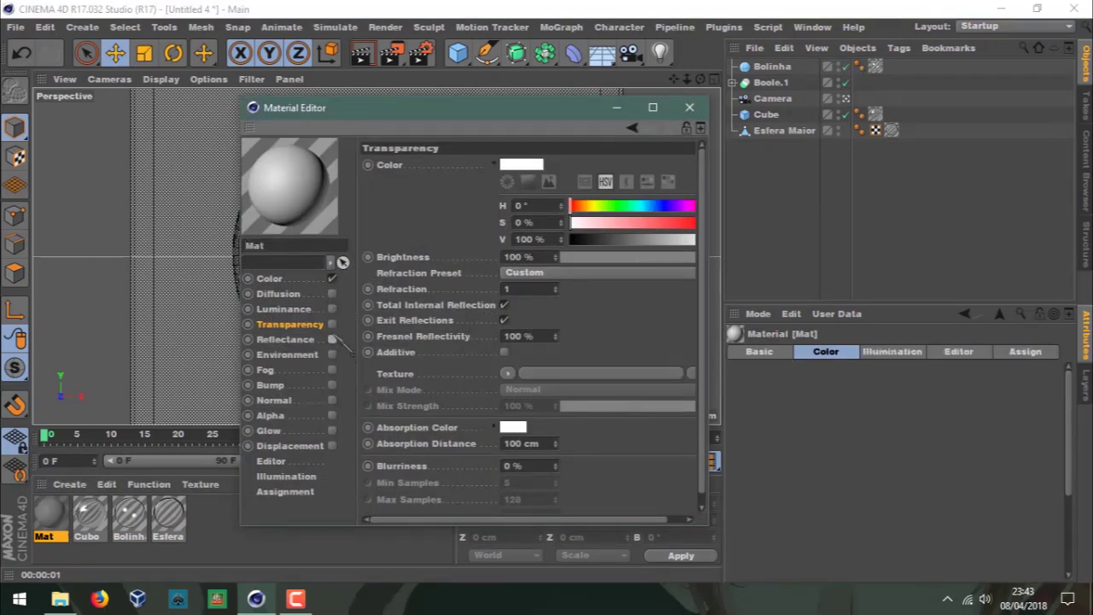
pyautogui.click(295, 280)
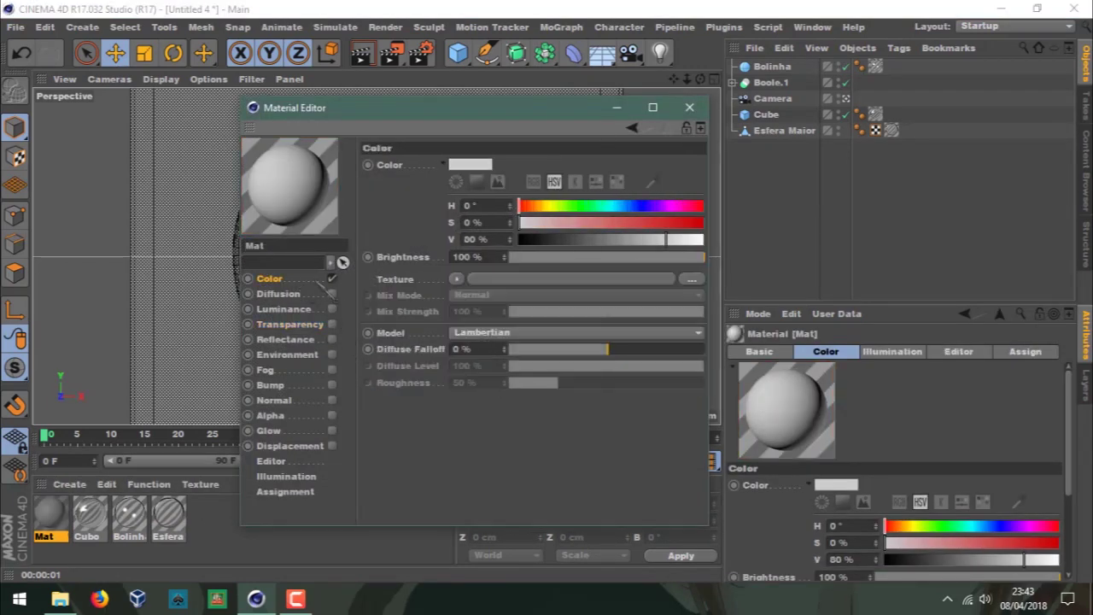
pyautogui.click(536, 279)
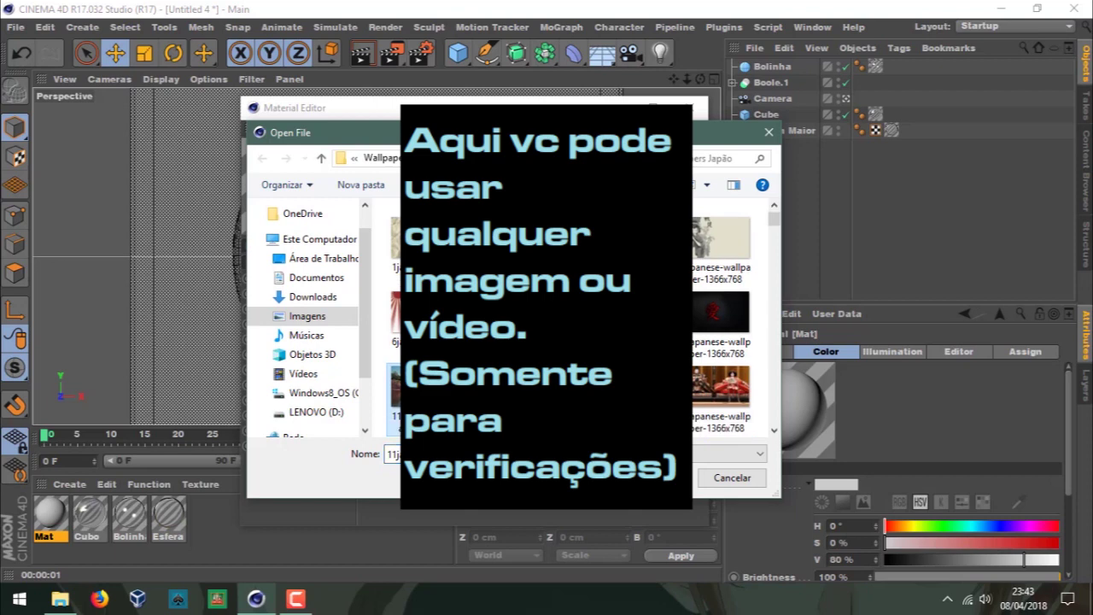
pyautogui.click(658, 477)
pyautogui.click(638, 353)
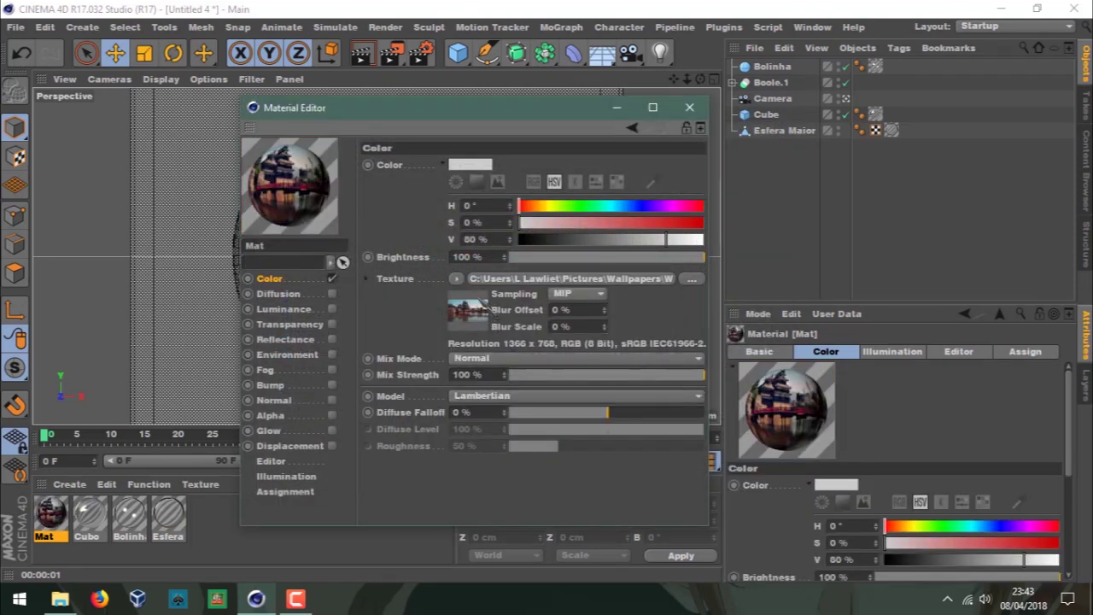
# Set the material's base colour to white at 100% brightness.
pyautogui.click(469, 164)
pyautogui.moveTo(546, 201); pyautogui.dragTo(669, 212)
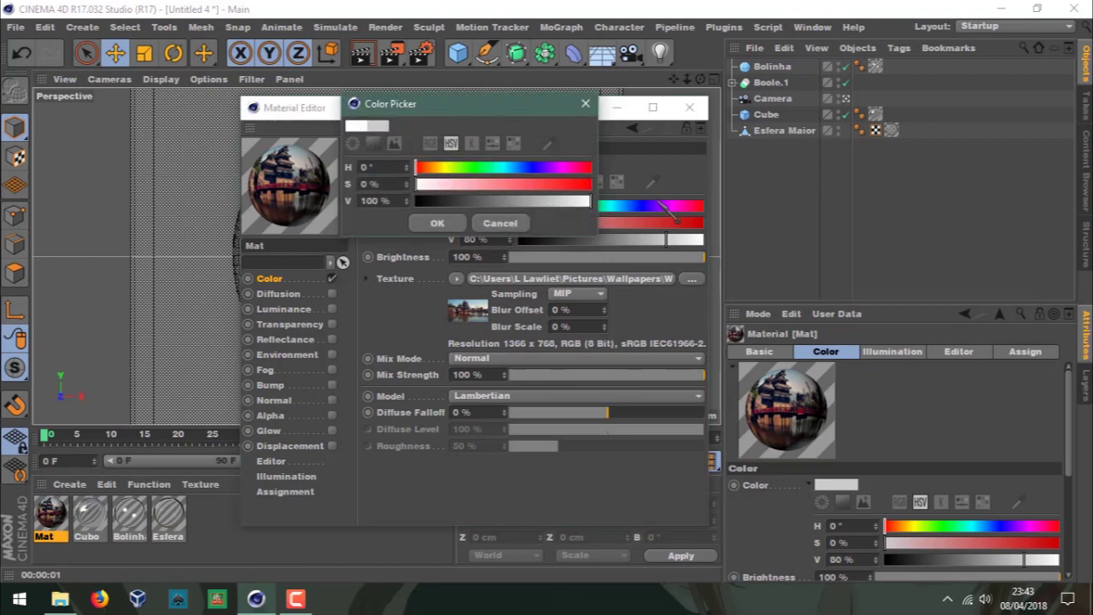
pyautogui.click(459, 221)
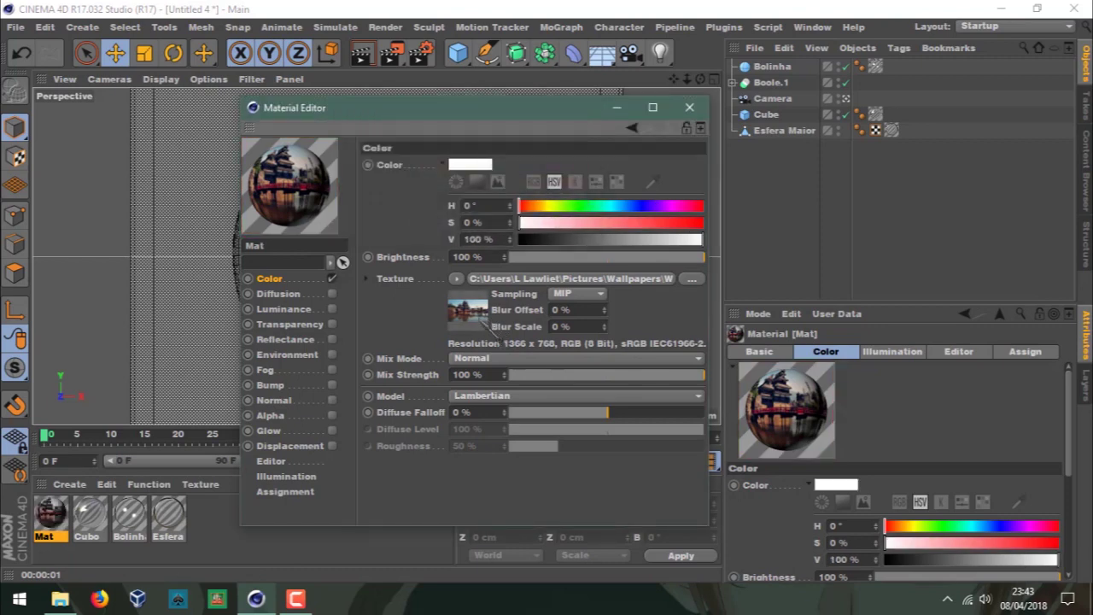
pyautogui.click(483, 318)
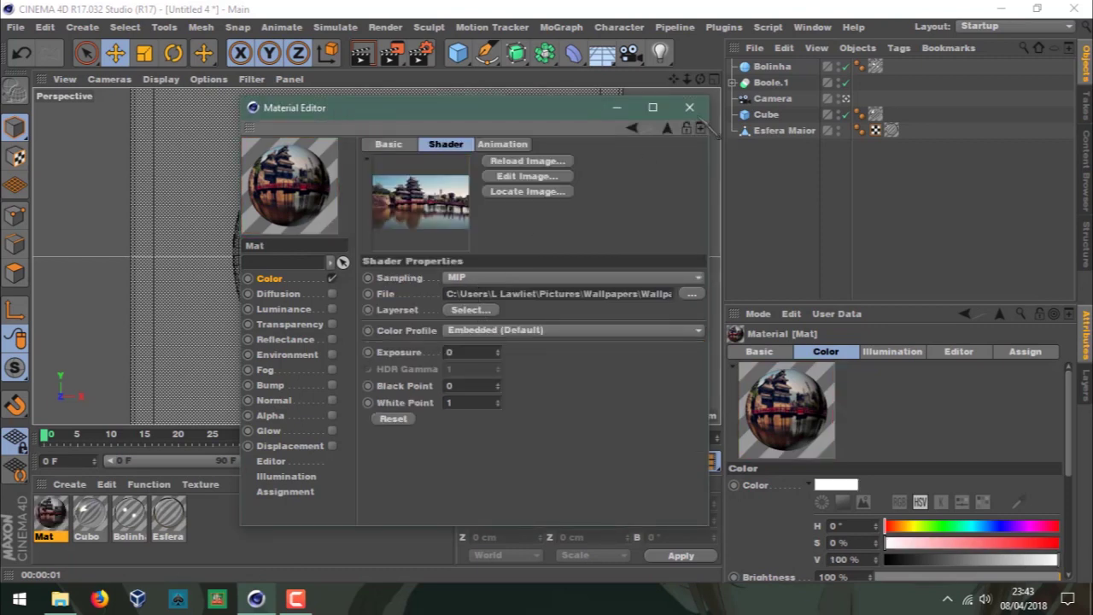
pyautogui.click(690, 107)
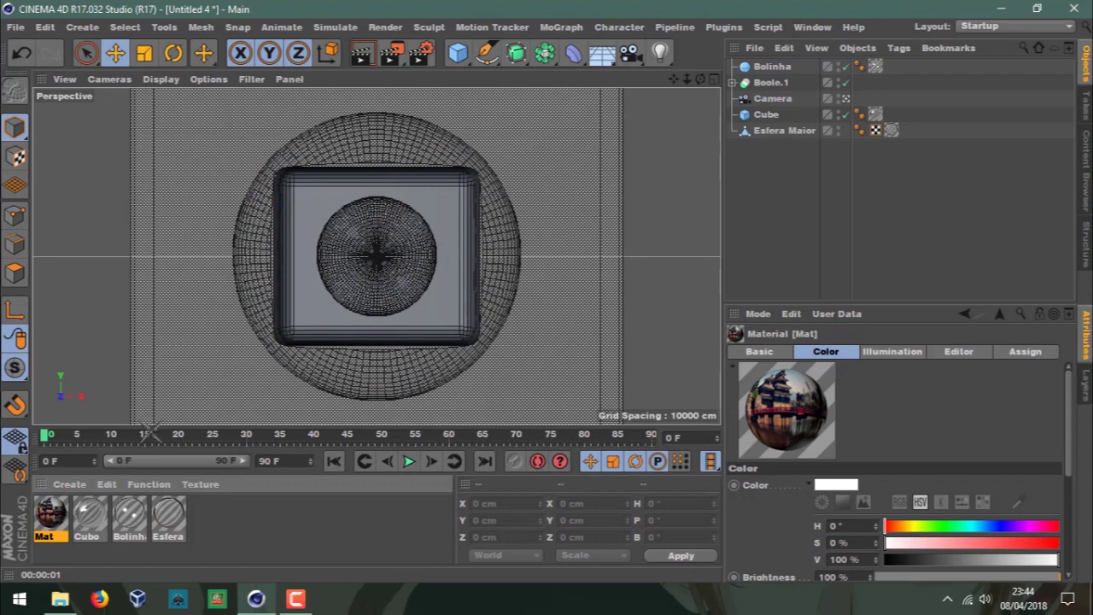
# Discard that Mat material from Cube and apply the Cubo glass material to Boole.1 instead.
pyautogui.moveTo(51, 512); pyautogui.dragTo(884, 123)
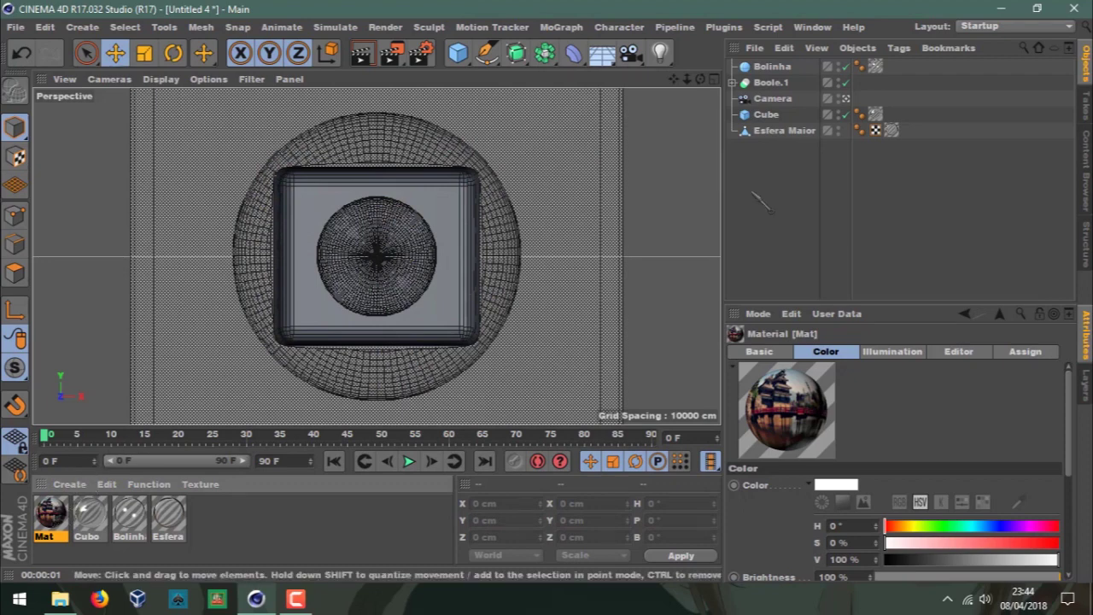
pyautogui.click(875, 113)
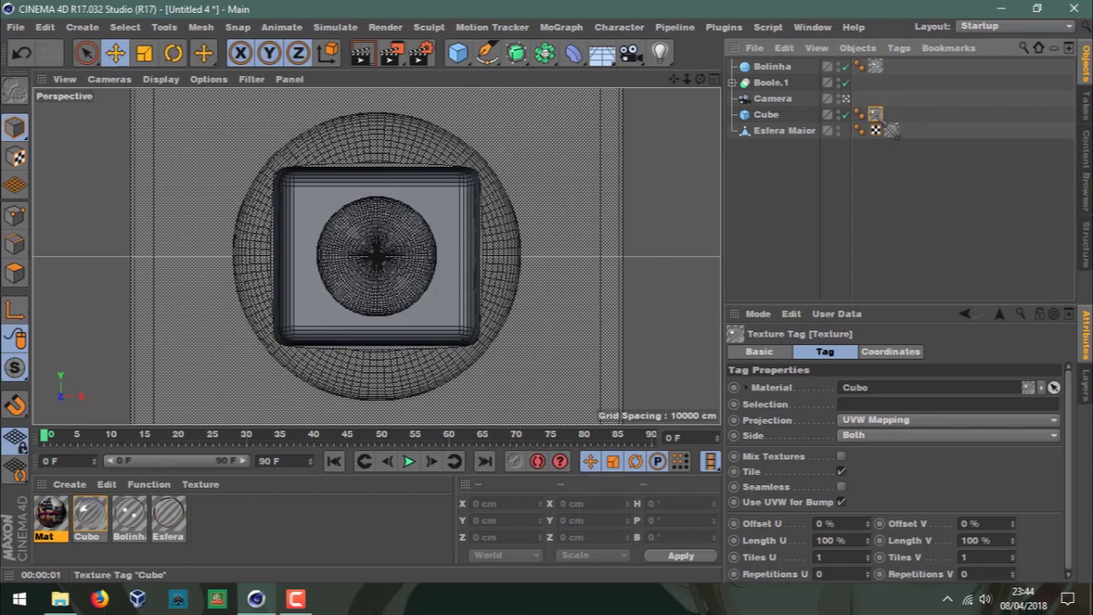
pyautogui.press('Delete')
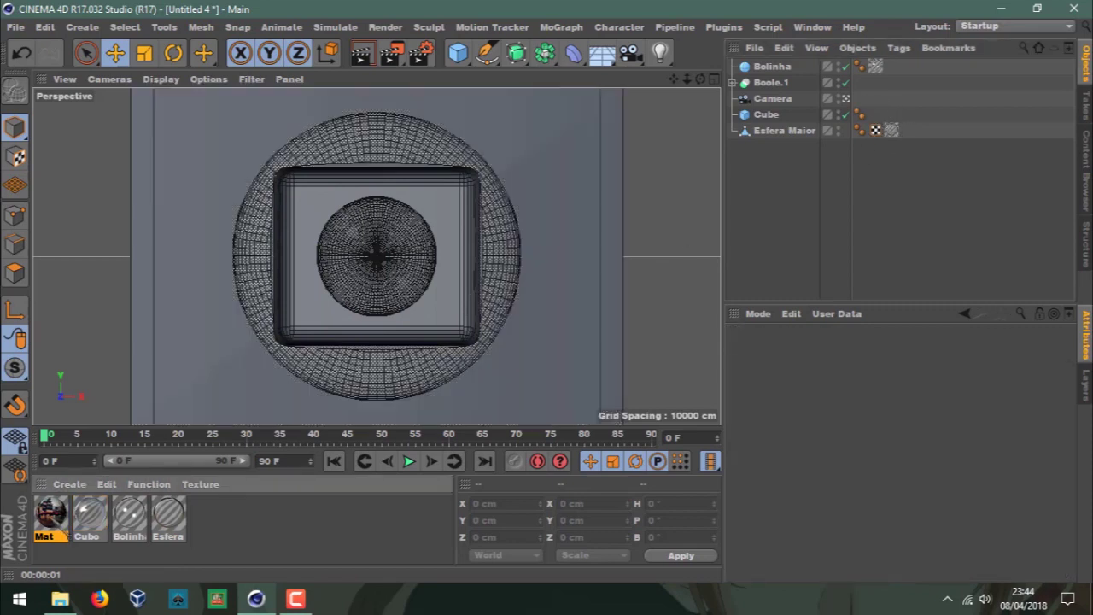
pyautogui.click(51, 515)
pyautogui.press('Delete')
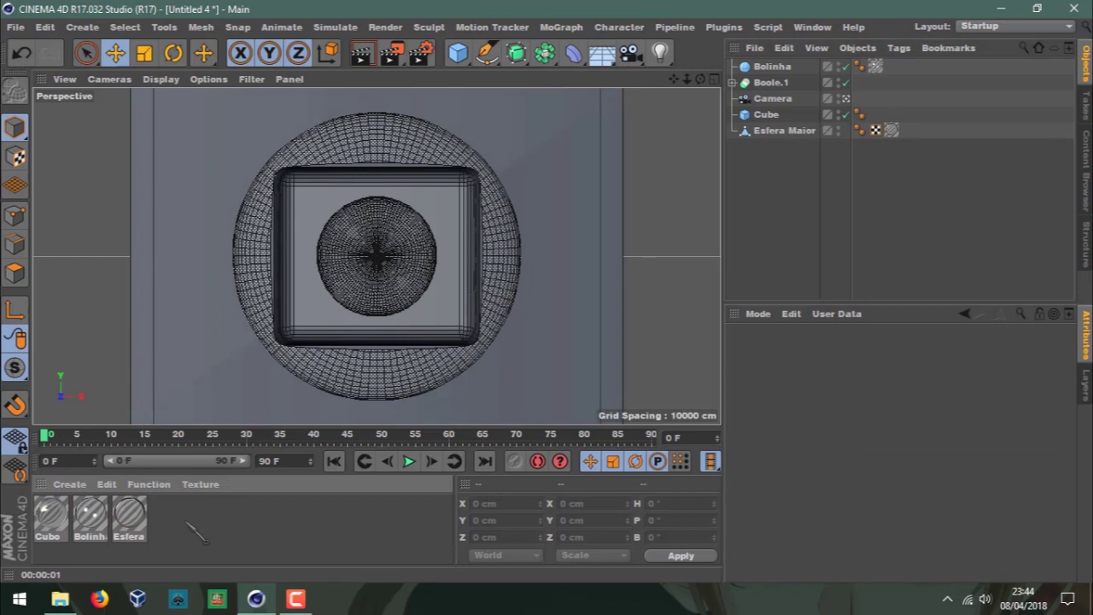
pyautogui.moveTo(52, 516); pyautogui.dragTo(756, 86)
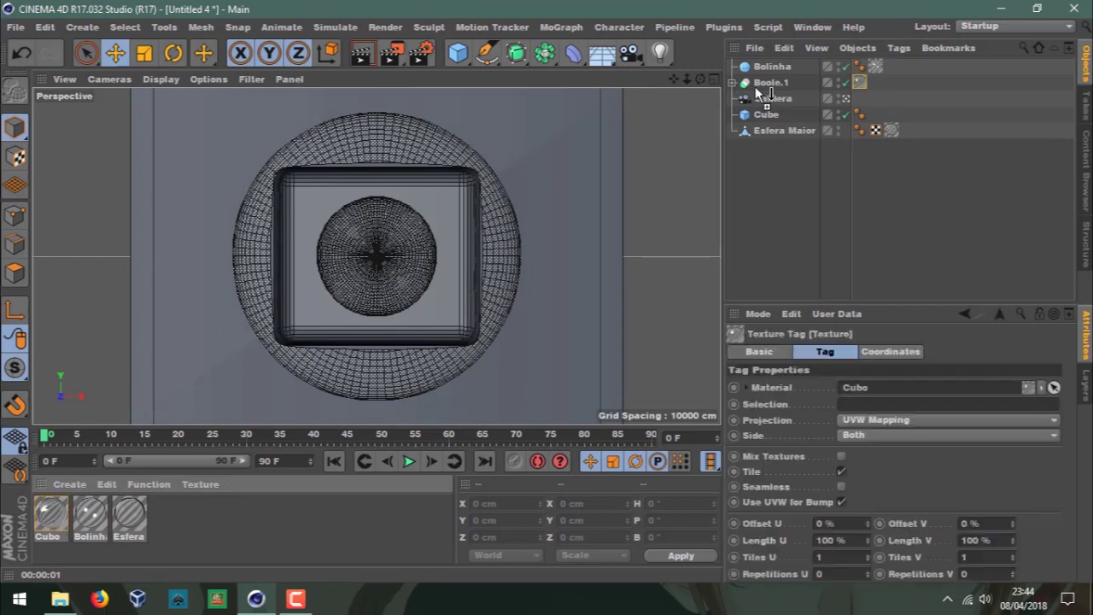
# Create a new Mat material without reflectance, textured with the castle photo, and apply it to Cube.
pyautogui.doubleClick(240, 543)
pyautogui.doubleClick(50, 515)
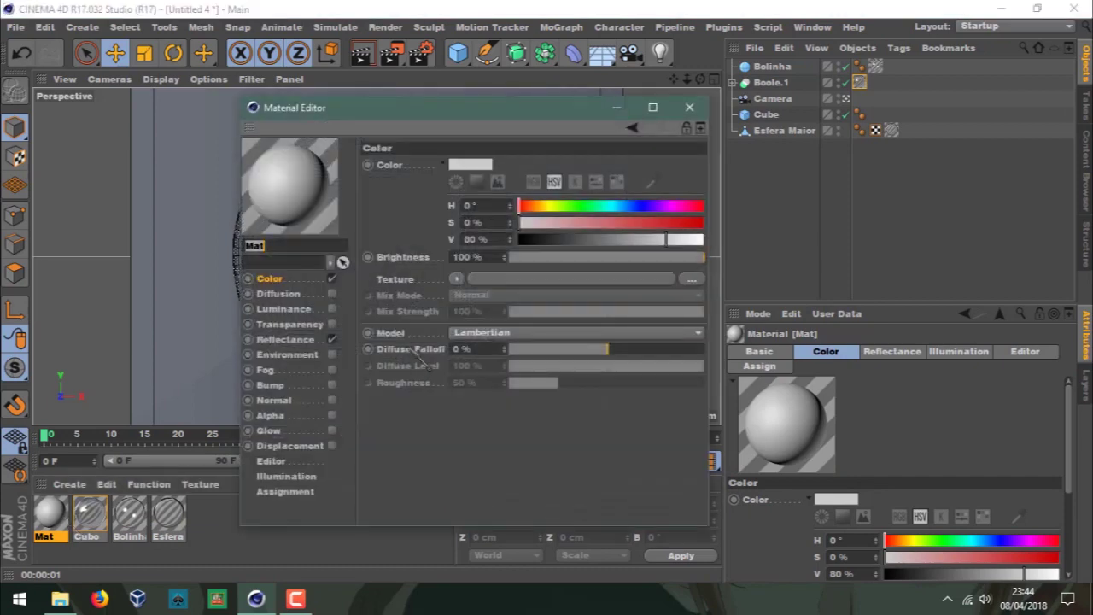
pyautogui.click(331, 339)
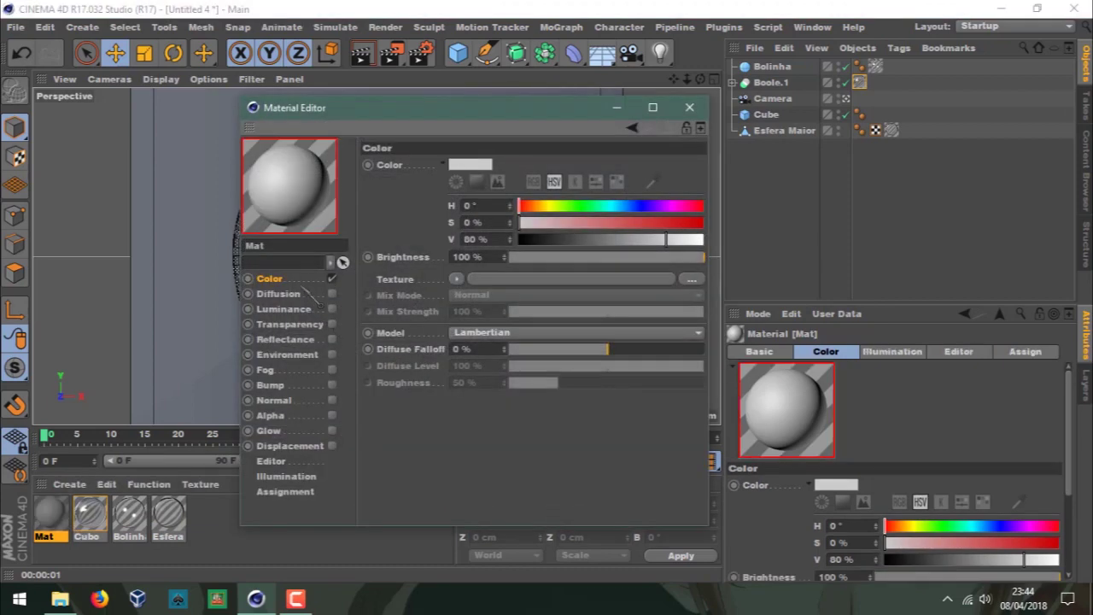
pyautogui.click(511, 280)
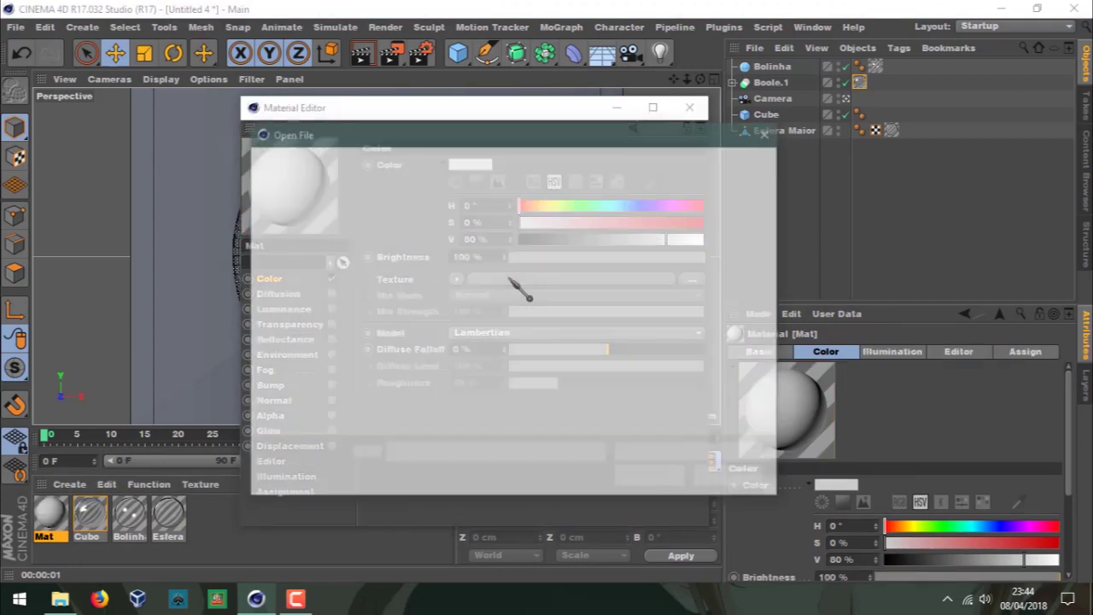
pyautogui.press('Escape')
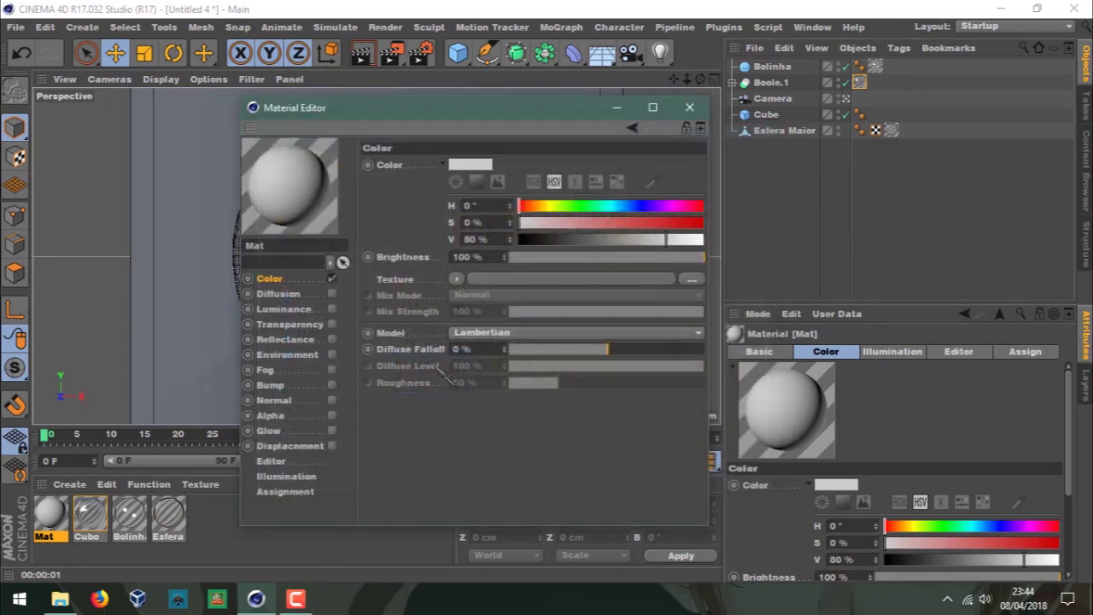
pyautogui.click(638, 358)
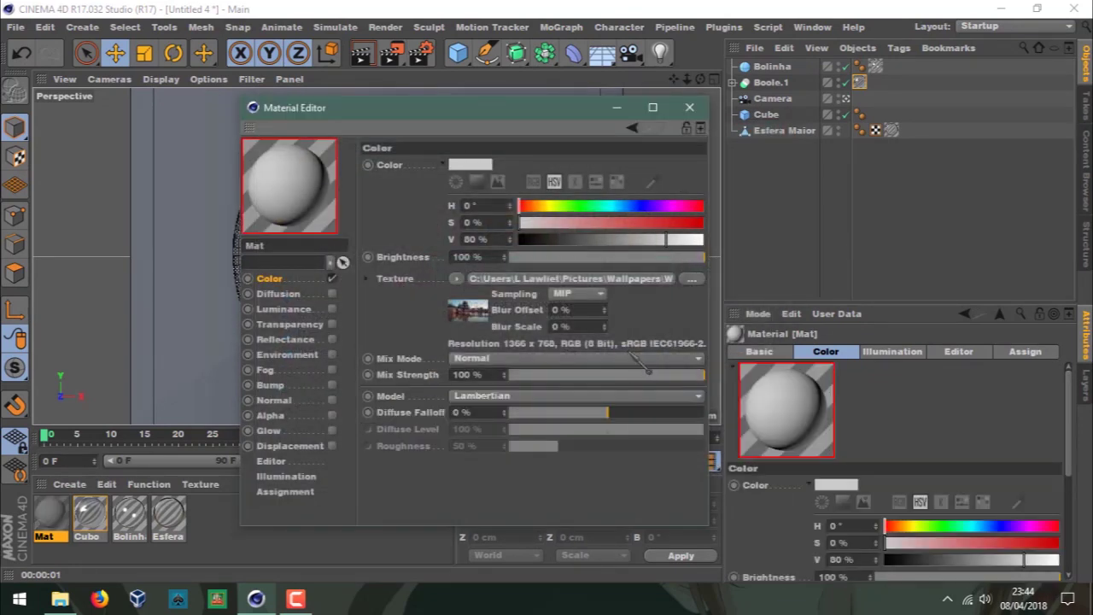
pyautogui.click(689, 108)
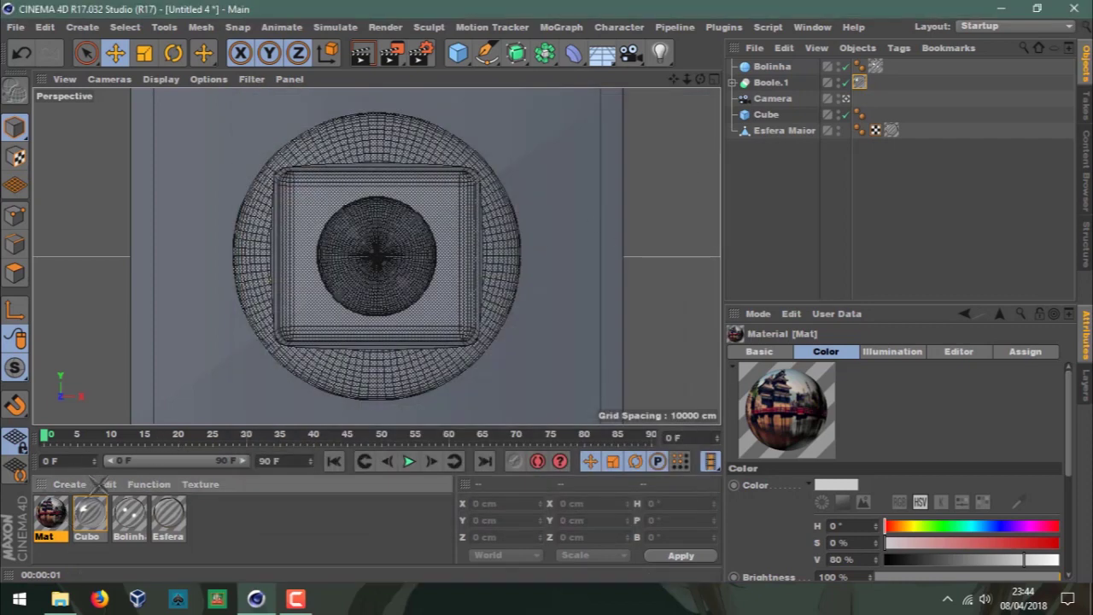
pyautogui.moveTo(99, 483); pyautogui.dragTo(356, 391)
pyautogui.moveTo(580, 291); pyautogui.dragTo(579, 290)
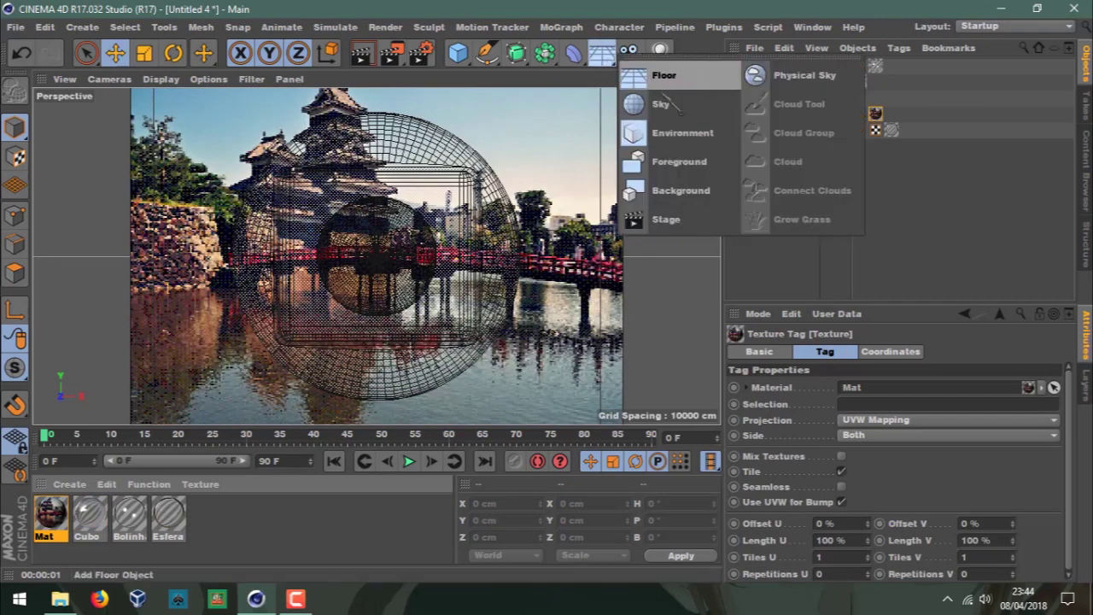
# Add a Sky object wearing the Mat castle material and render the view.
pyautogui.click(664, 106)
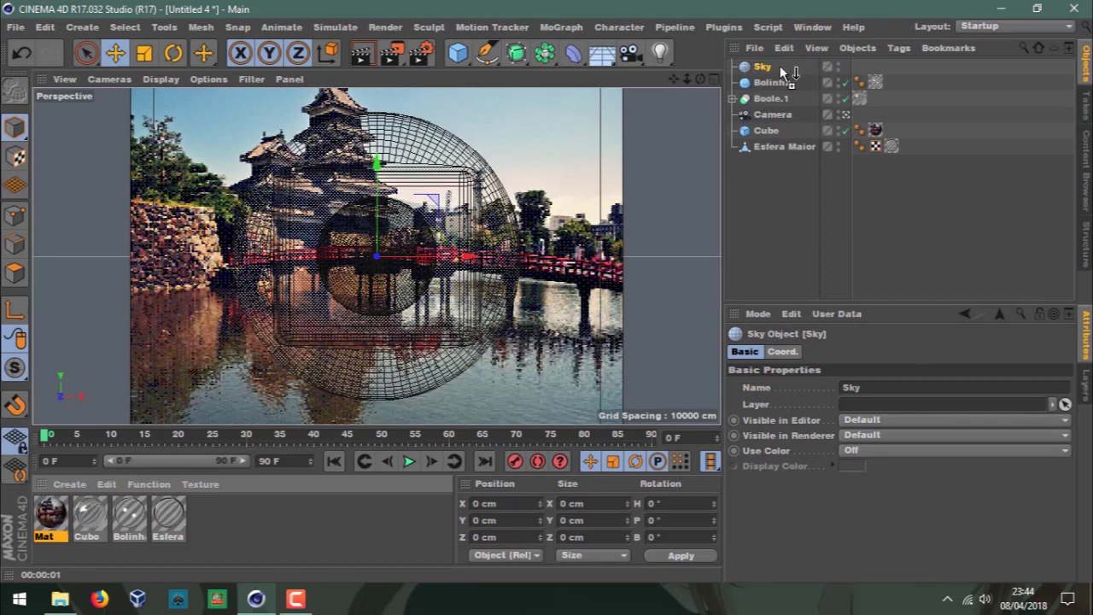
pyautogui.moveTo(780, 67); pyautogui.dragTo(768, 67)
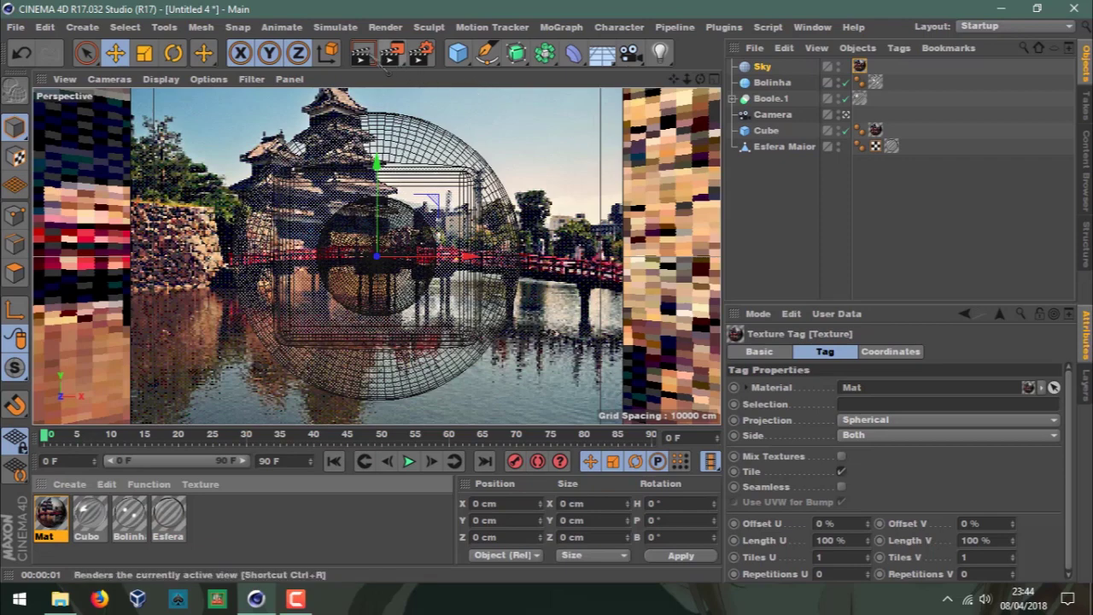
pyautogui.click(366, 55)
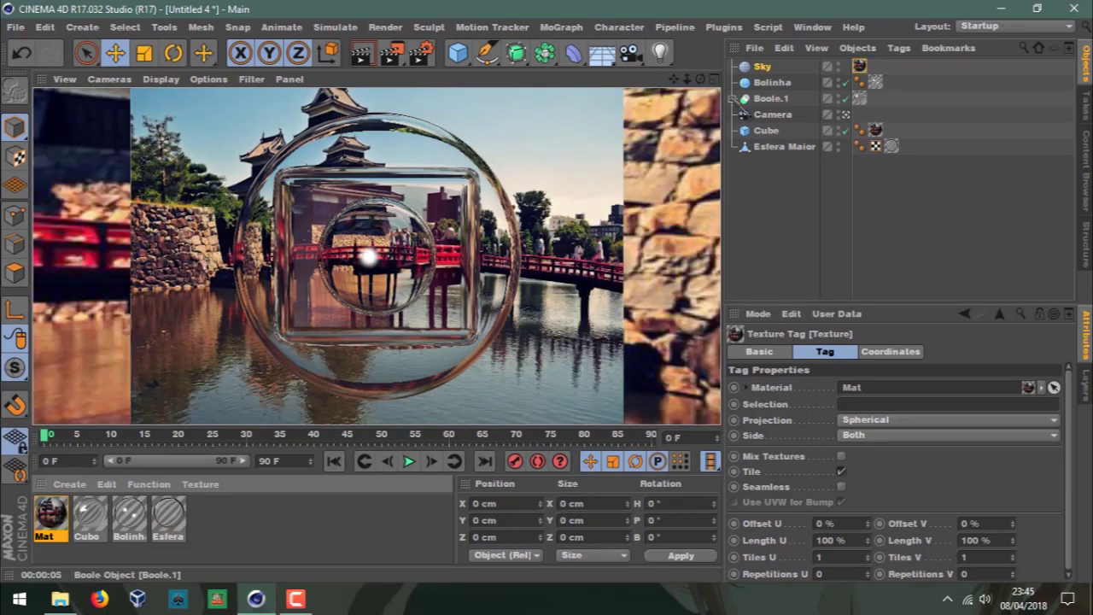
# Lower Cube.1's fillet radius to 4.21 cm and render to check it.
pyautogui.click(732, 98)
pyautogui.click(778, 131)
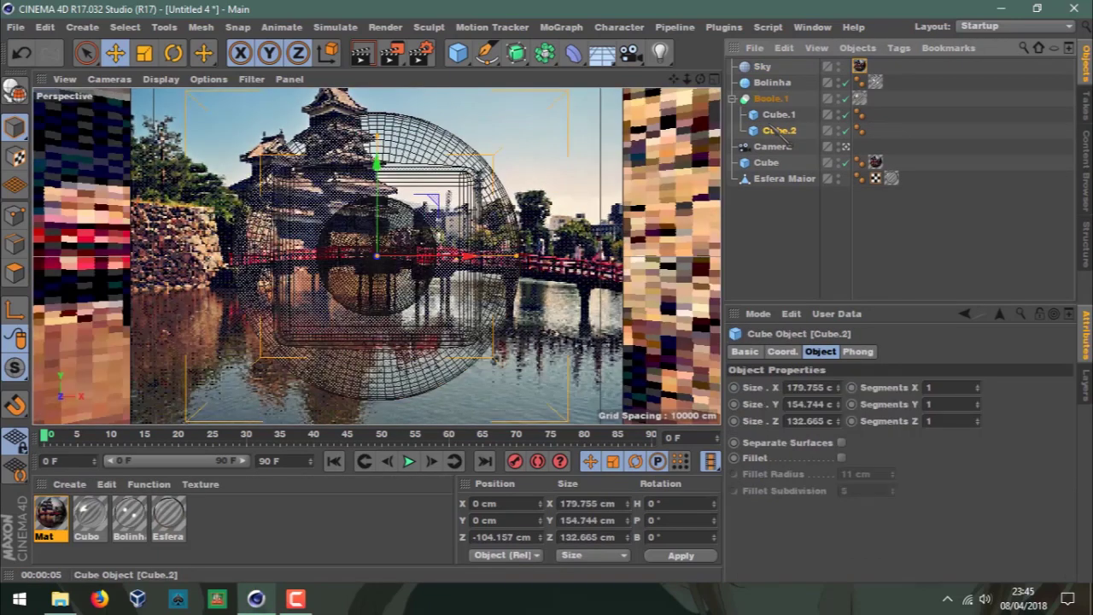
pyautogui.click(777, 114)
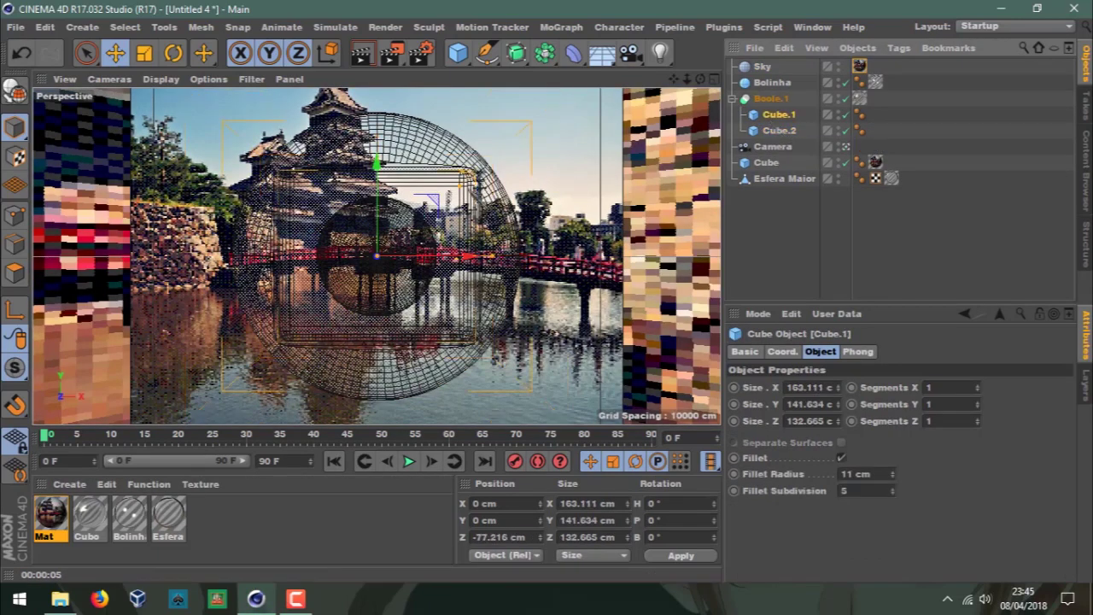
pyautogui.moveTo(891, 474); pyautogui.dragTo(892, 491)
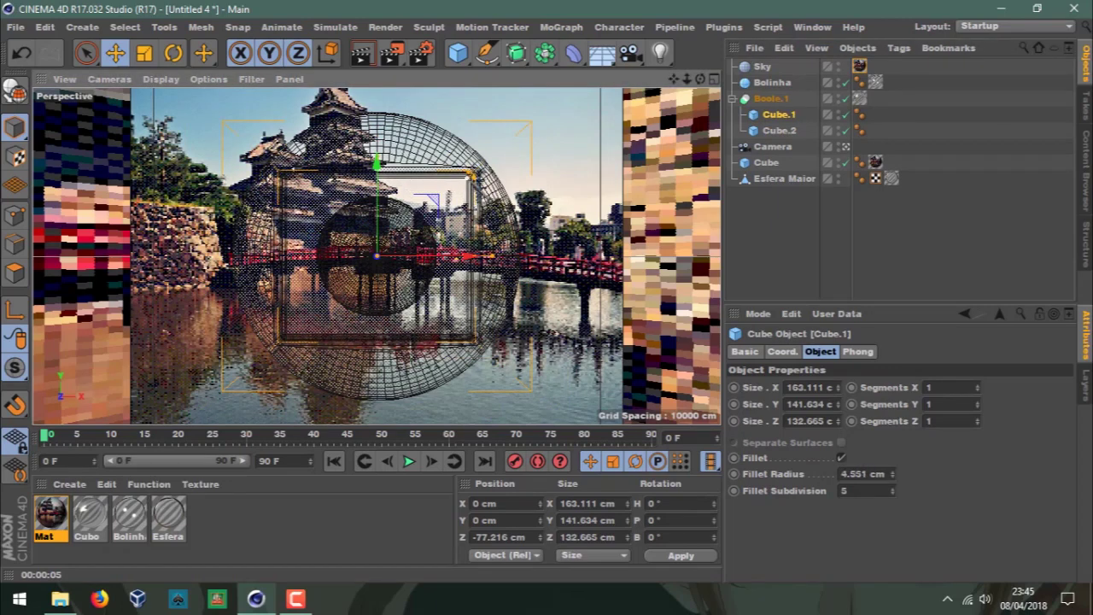
pyautogui.click(359, 53)
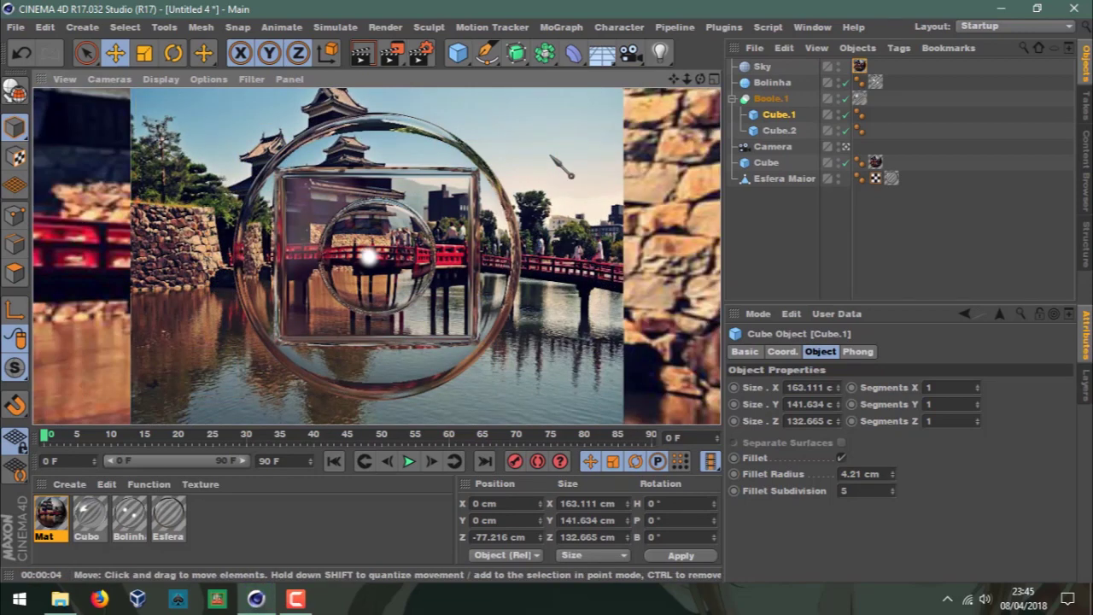
# Enlarge the Bolinha hemisphere's radius to 44.213 cm and re-render.
pyautogui.click(767, 83)
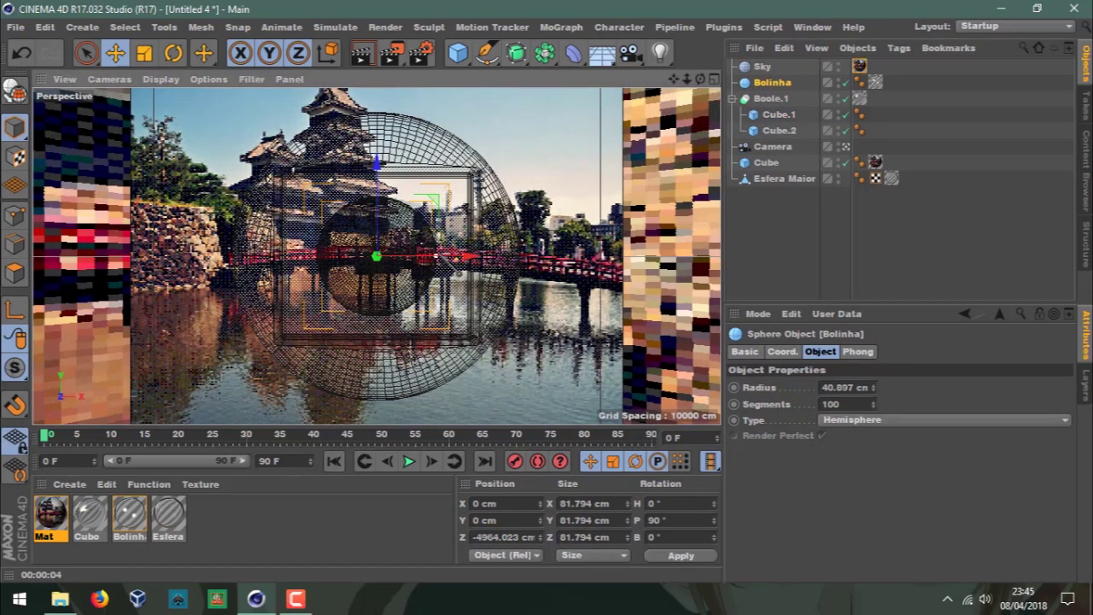
pyautogui.moveTo(445, 260); pyautogui.dragTo(461, 262)
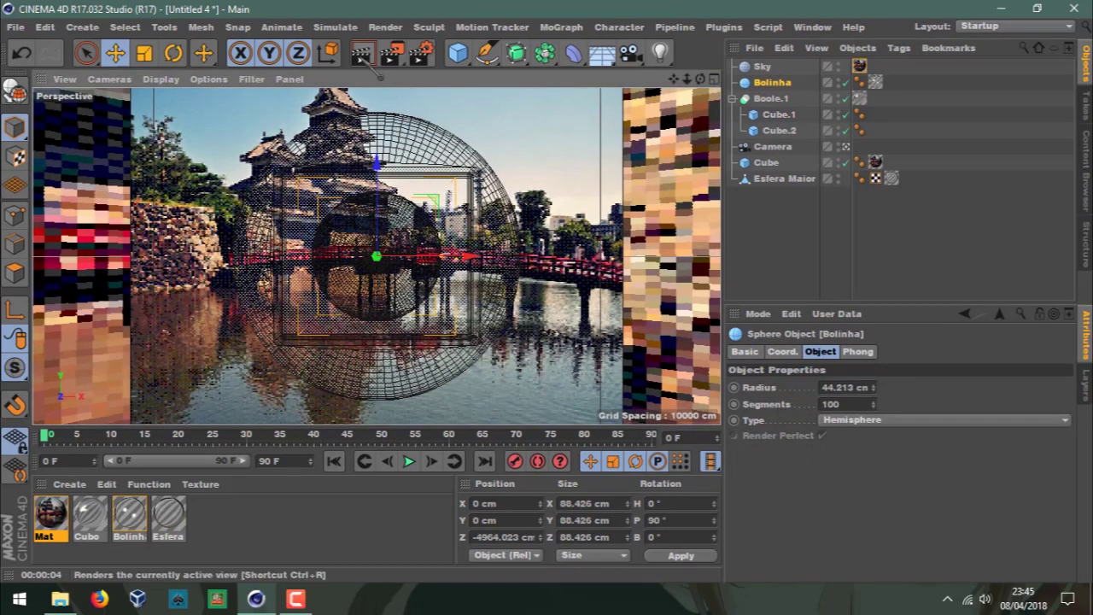
pyautogui.click(361, 53)
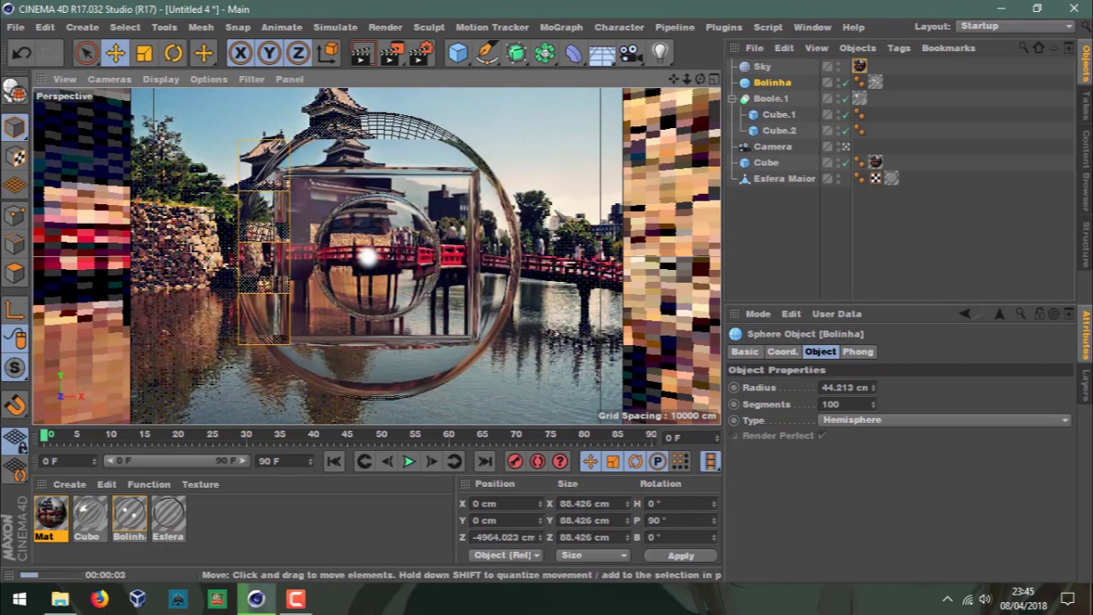
# Add an omni Light and move it to about X 1707, Y 1167, Z -5706 cm.
pyautogui.click(660, 53)
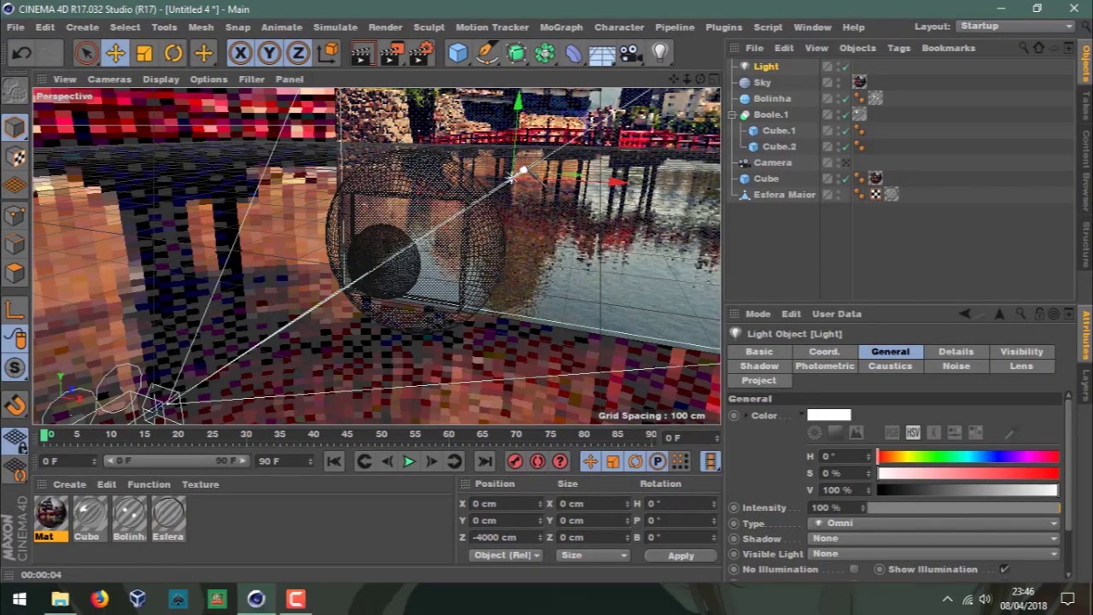
pyautogui.moveTo(513, 177)
pyautogui.mouseDown()
pyautogui.moveTo(333, 295)
pyautogui.moveTo(365, 294)
pyautogui.mouseUp()
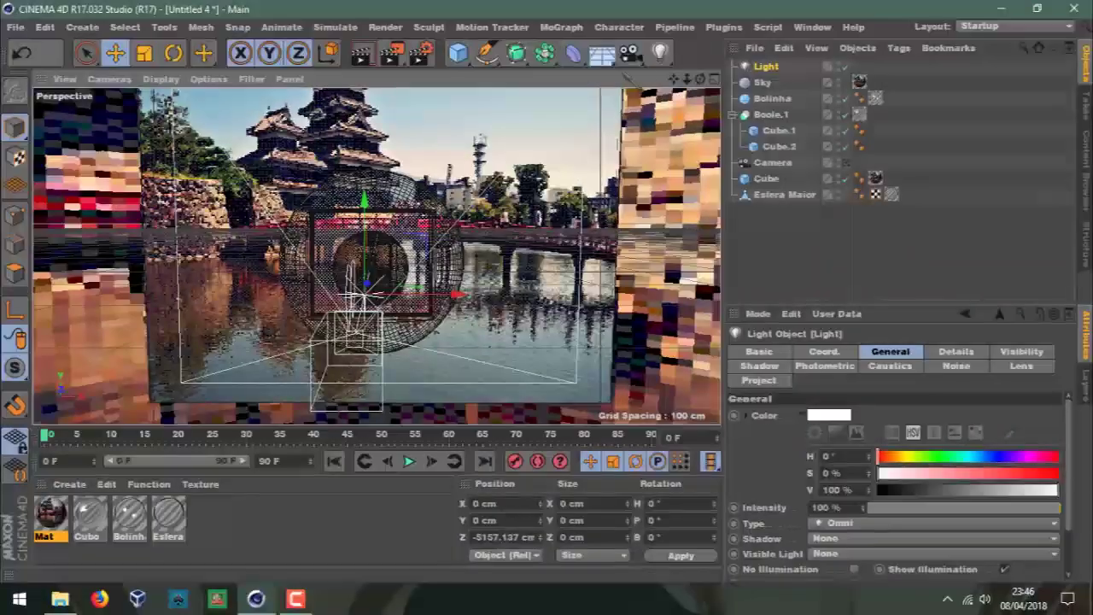
pyautogui.moveTo(688, 82)
pyautogui.mouseDown()
pyautogui.moveTo(666, 94)
pyautogui.moveTo(674, 87)
pyautogui.mouseUp()
pyautogui.moveTo(461, 267); pyautogui.dragTo(702, 263)
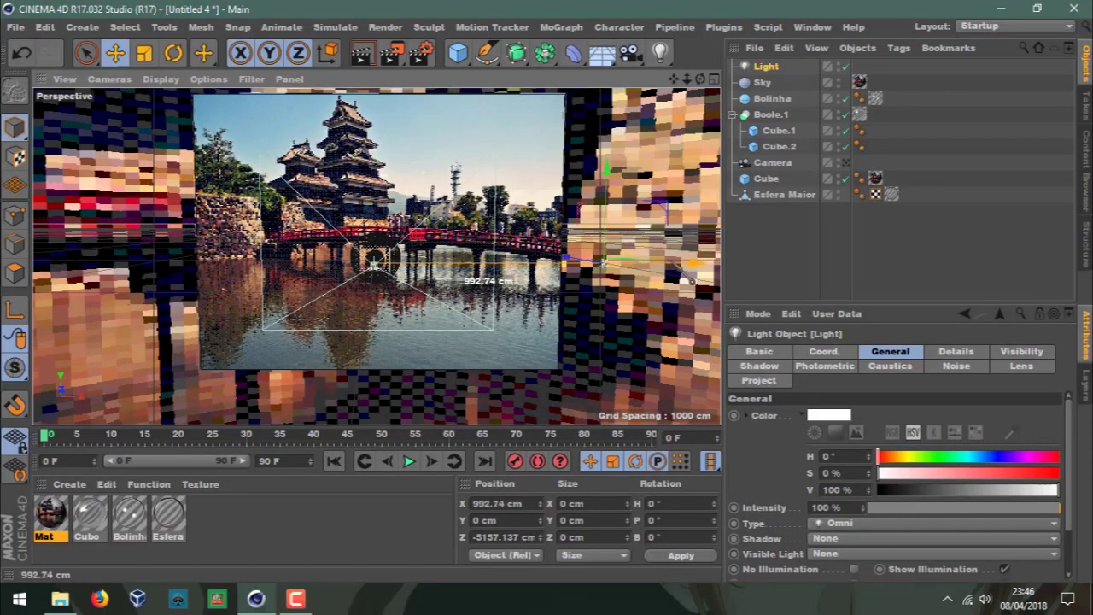
pyautogui.moveTo(629, 270); pyautogui.dragTo(623, 176)
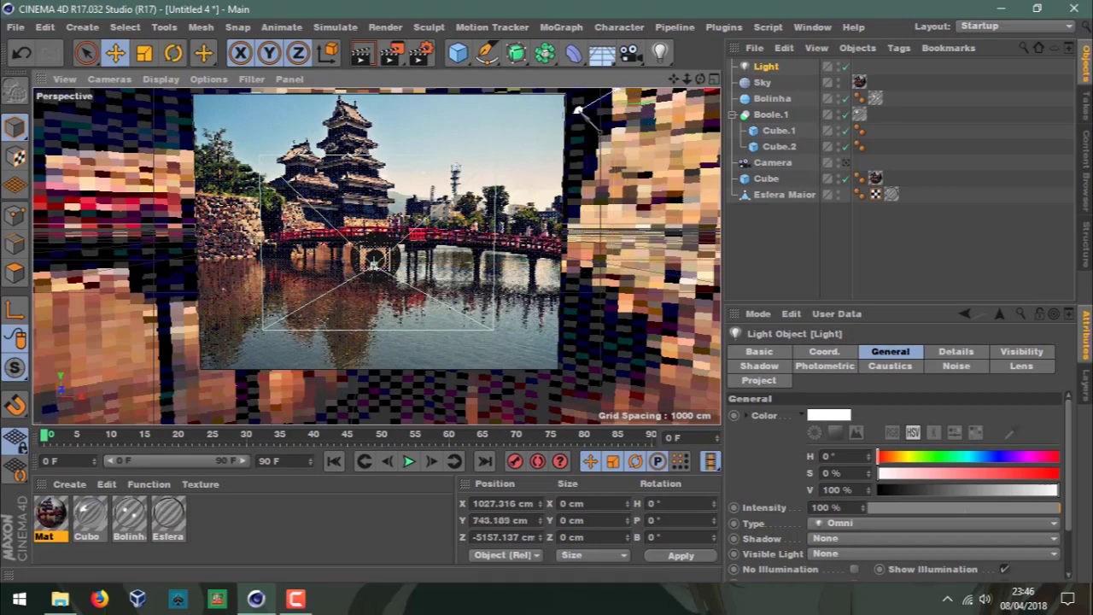
pyautogui.moveTo(699, 79); pyautogui.dragTo(560, 137)
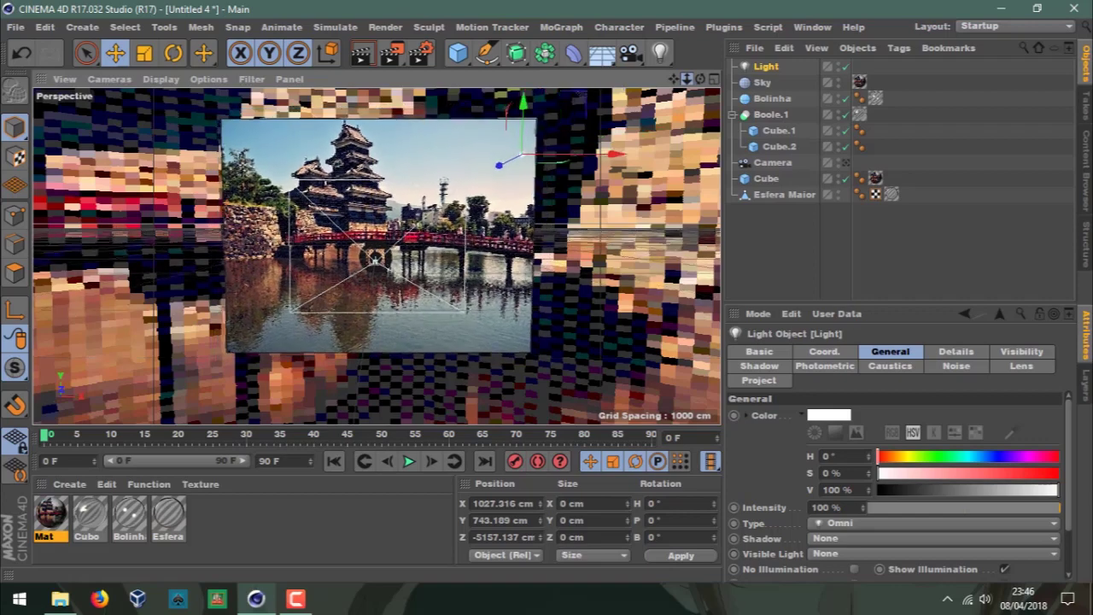
pyautogui.moveTo(492, 159); pyautogui.dragTo(593, 118)
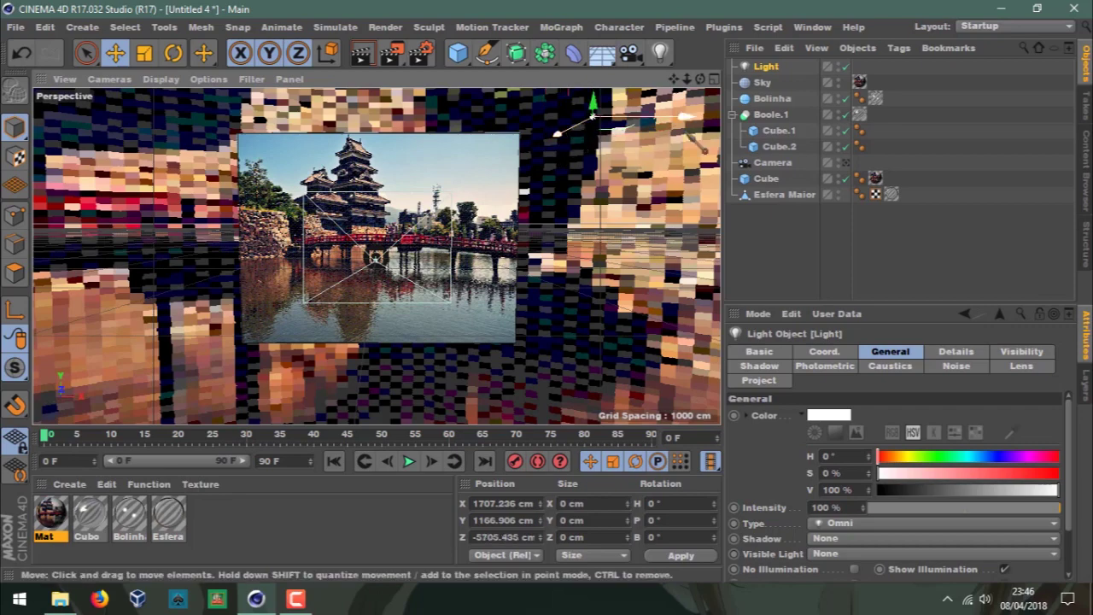
pyautogui.click(845, 162)
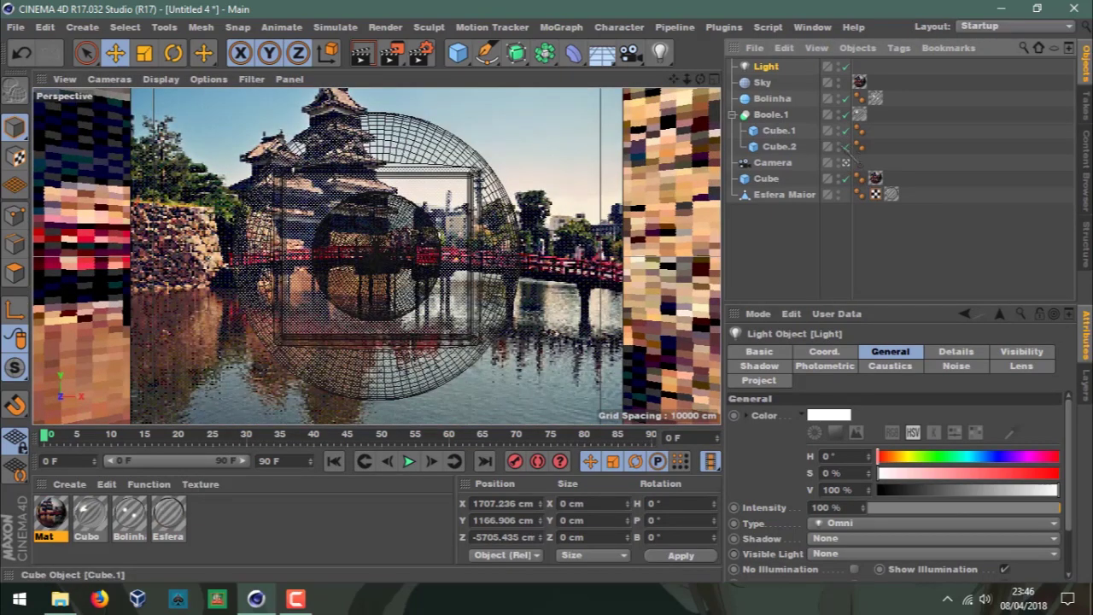
pyautogui.click(393, 256)
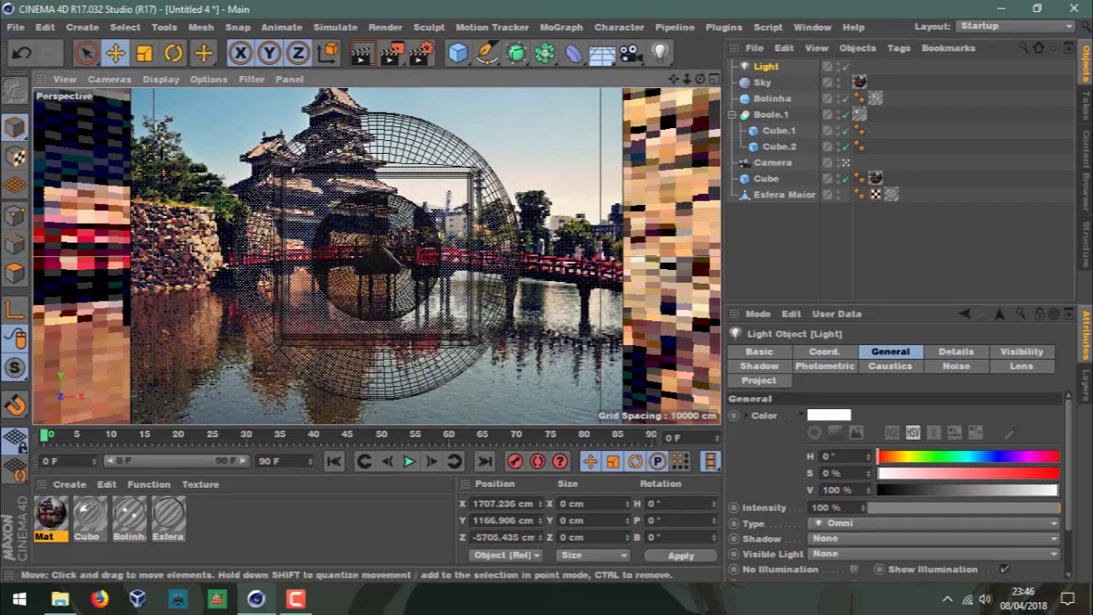
# Shift the Bolinha hemisphere along Z to -4911.632 cm and orbit to check it.
pyautogui.moveTo(375, 256); pyautogui.dragTo(444, 259)
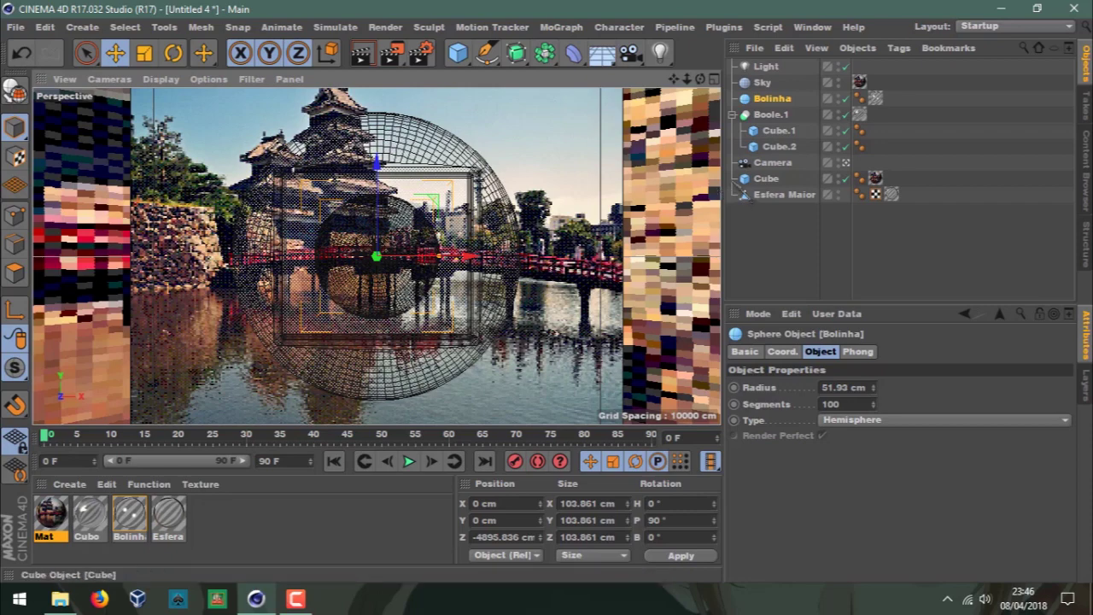
pyautogui.click(845, 163)
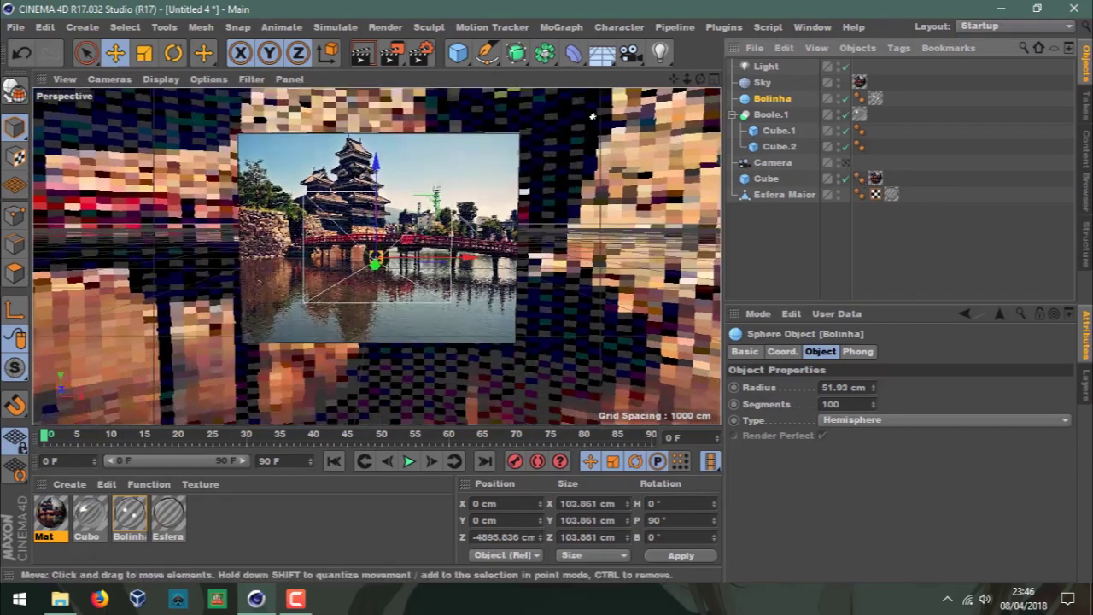
pyautogui.scroll(2, 592, 115)
pyautogui.scroll(1, 592, 115)
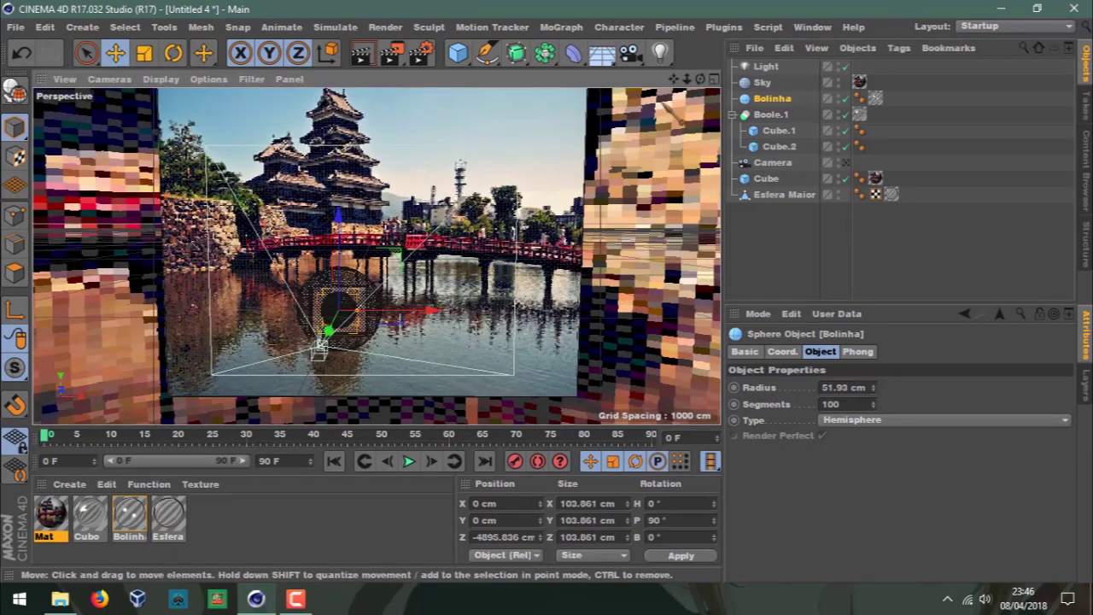
pyautogui.moveTo(700, 79); pyautogui.dragTo(491, 243)
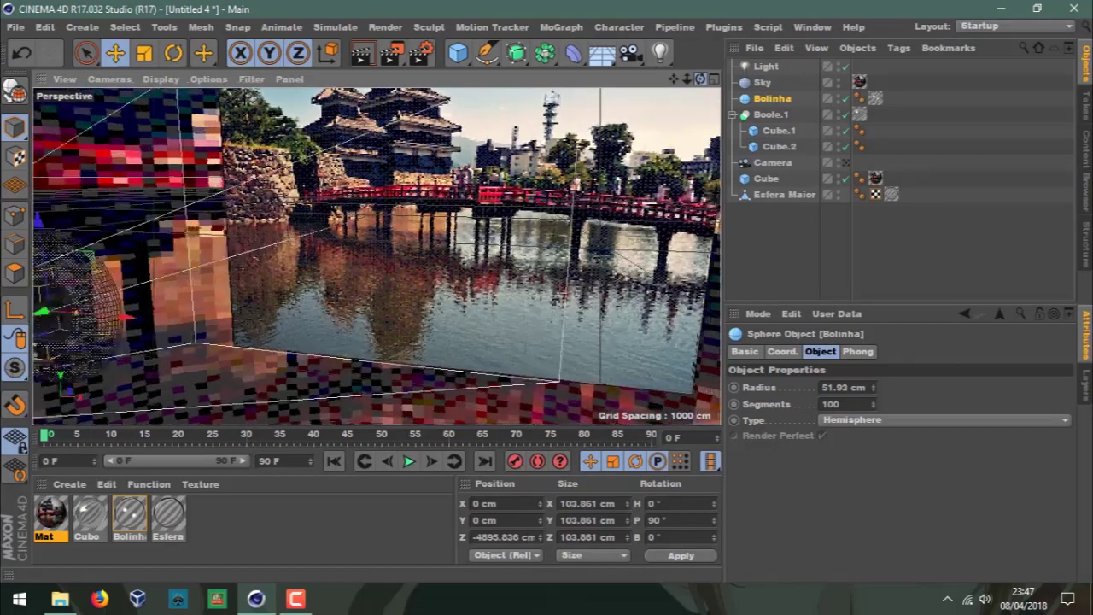
pyautogui.moveTo(700, 79)
pyautogui.mouseDown()
pyautogui.moveTo(673, 79)
pyautogui.moveTo(649, 103)
pyautogui.mouseUp()
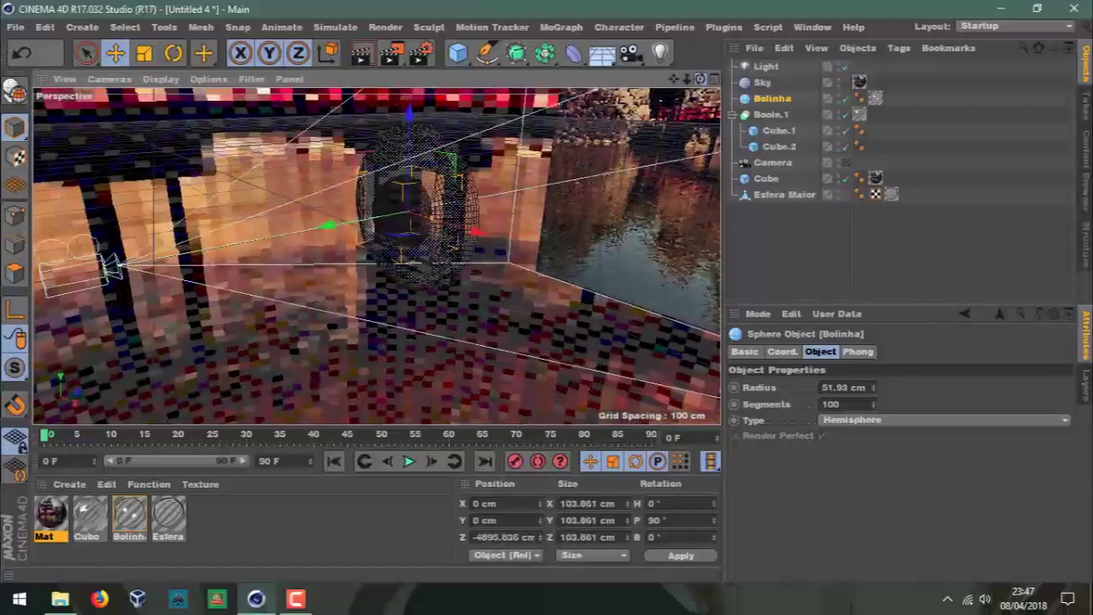
# Inspect the lens inside the sphere, then render the final camera view.
pyautogui.scroll(1, 376, 213)
pyautogui.scroll(2, 393, 213)
pyautogui.scroll(1, 401, 218)
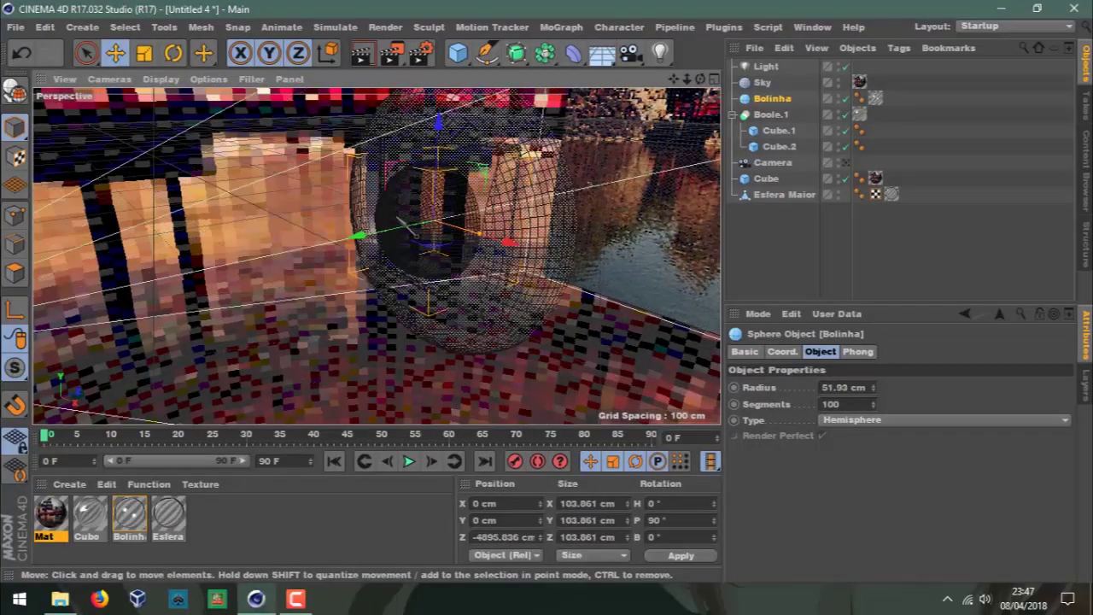
pyautogui.moveTo(408, 224)
pyautogui.keyDown('alt'); pyautogui.mouseDown()
pyautogui.moveTo(350, 241)
pyautogui.moveTo(363, 236)
pyautogui.moveTo(369, 261)
pyautogui.mouseUp(); pyautogui.keyUp('alt')
pyautogui.click(844, 162)
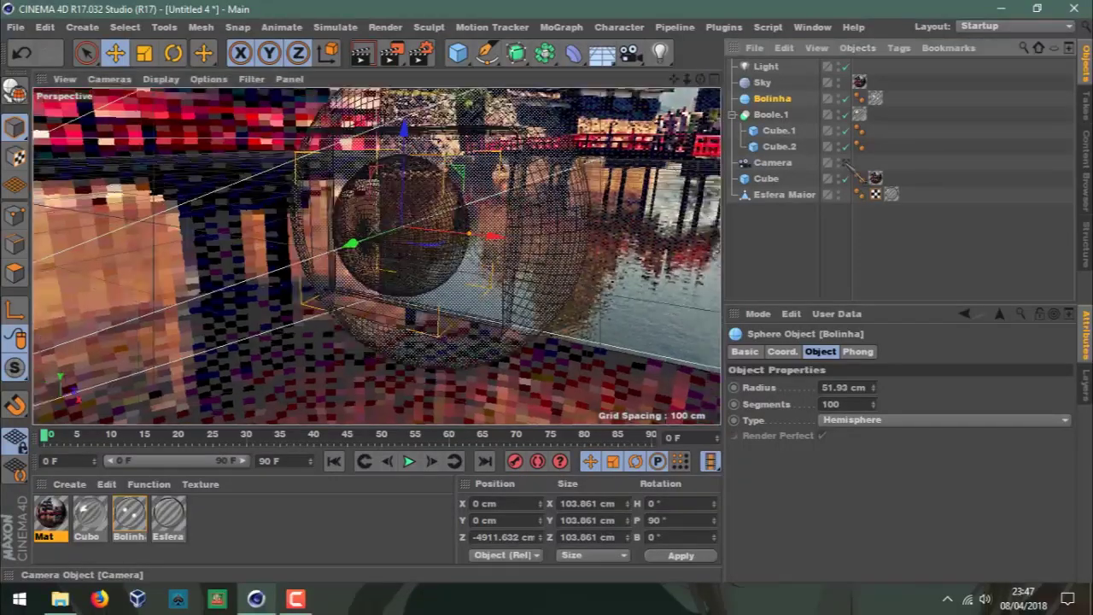
pyautogui.click(362, 57)
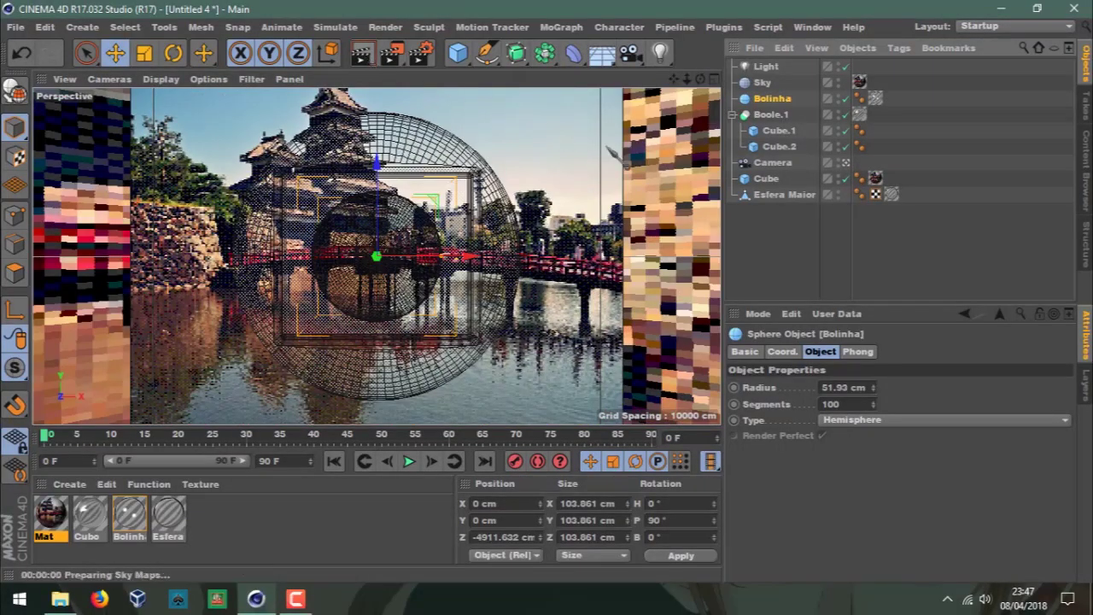